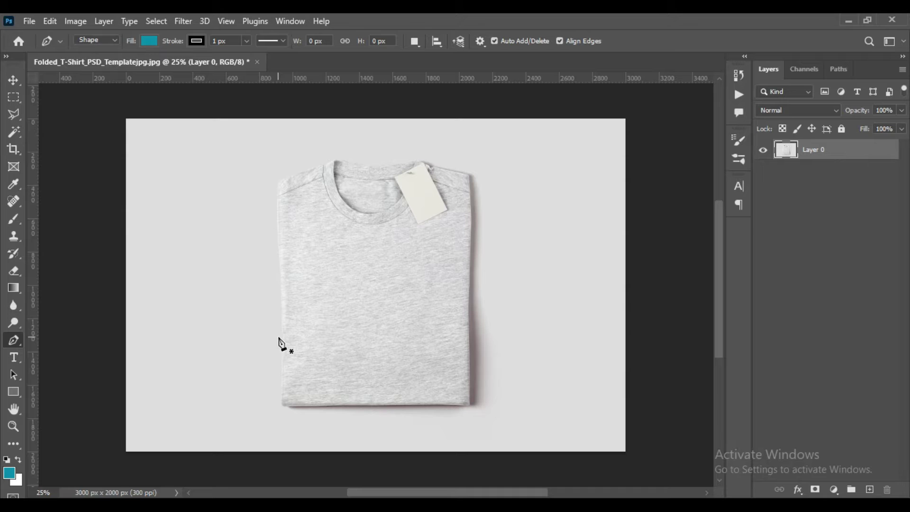
- Start a Pen tool shape on the shirt's lower left side and trace along the bottom hem to the lower right side
{"action": "key", "text": "ctrl+plus"}
{"action": "key", "text": "ctrl+plus"}
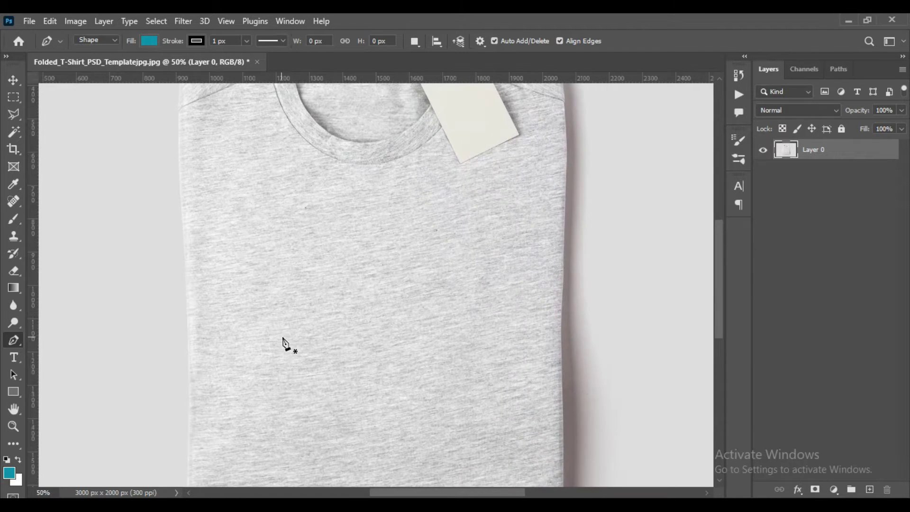
{"action": "scroll", "coordinate": [283, 339], "scroll_direction": "down", "scroll_amount": 5}
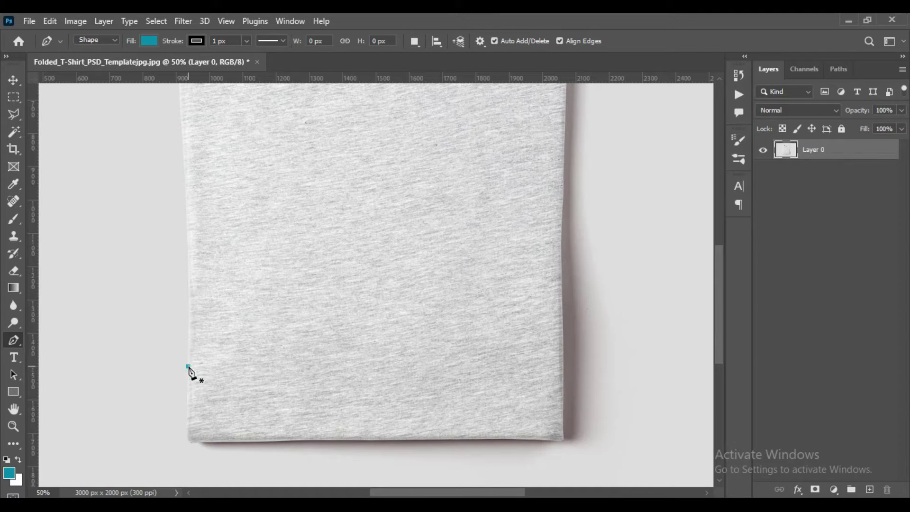
{"action": "left_click", "coordinate": [188, 366]}
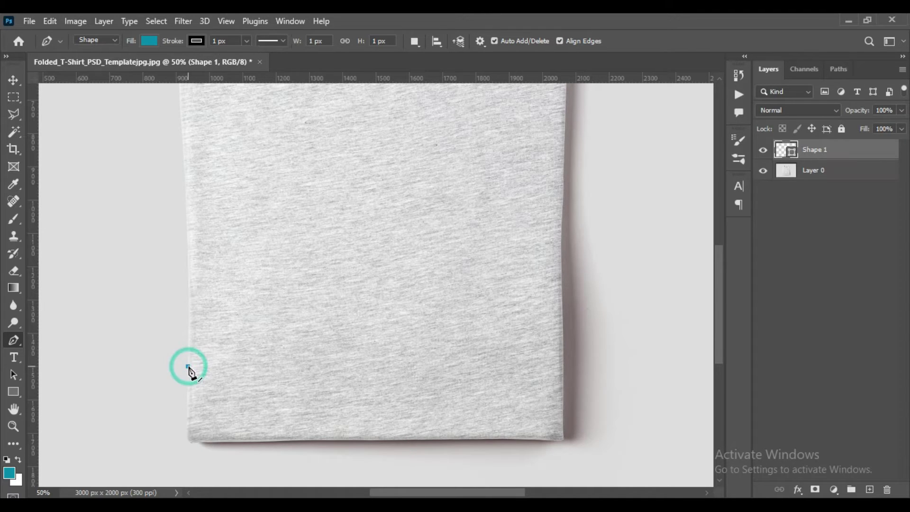
{"action": "left_click", "coordinate": [204, 441]}
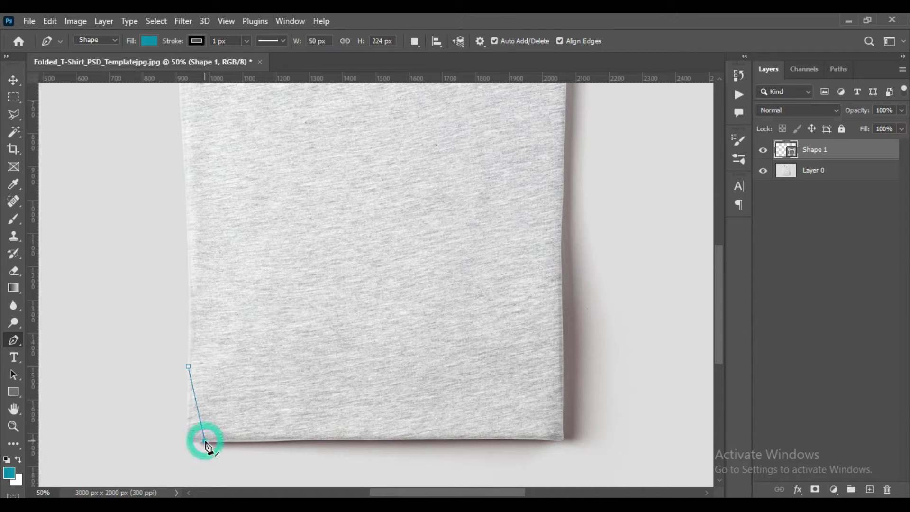
{"action": "left_click", "coordinate": [540, 440]}
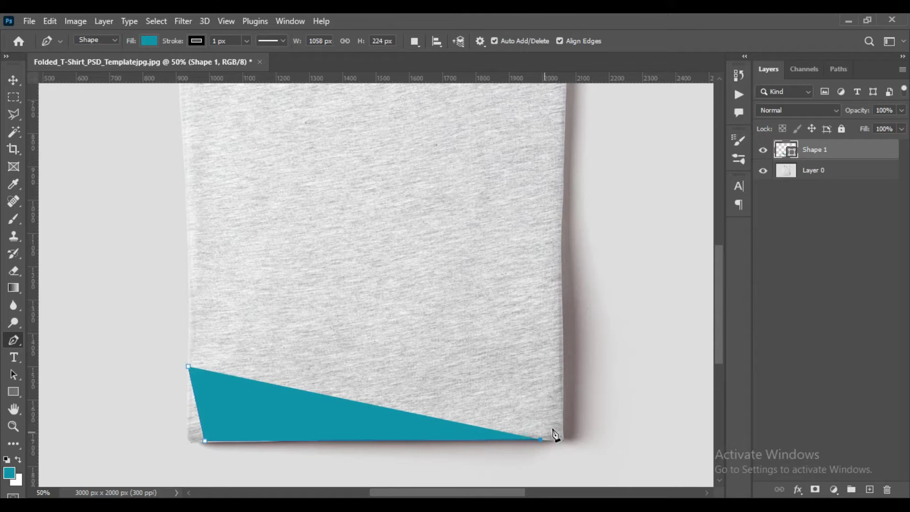
{"action": "left_click", "coordinate": [565, 421]}
- Set the shape layer's opacity to 0% and trace the shirt's right side up to the right shoulder
{"action": "left_click_drag", "start_coordinate": [857, 116], "coordinate": [805, 121]}
{"action": "scroll", "coordinate": [609, 186], "scroll_direction": "up", "scroll_amount": 3}
{"action": "scroll", "coordinate": [609, 186], "scroll_direction": "up", "scroll_amount": 2}
{"action": "left_click", "coordinate": [566, 144]}
{"action": "left_click", "coordinate": [549, 105]}
{"action": "scroll", "coordinate": [540, 149], "scroll_direction": "up", "scroll_amount": 2}
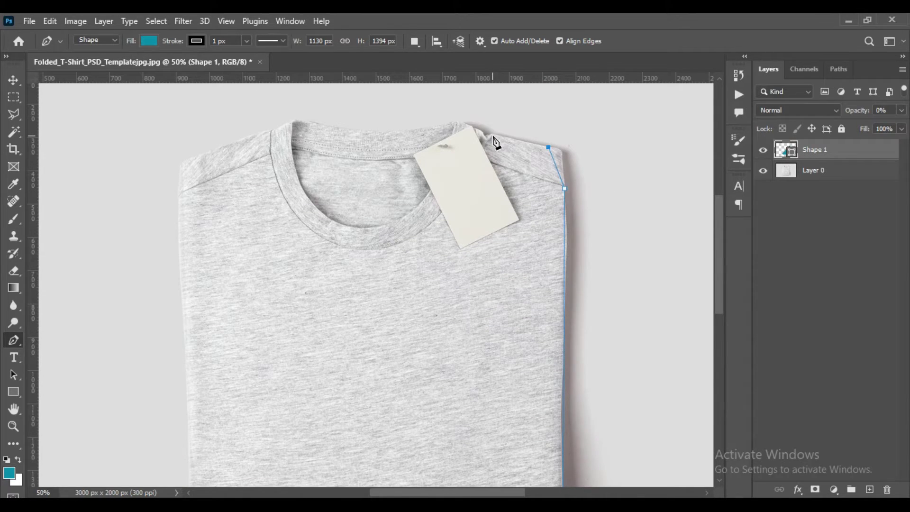
- Continue the outline along the right shoulder and around the paper tag's corners, leaving the tag outside the shape
{"action": "left_click", "coordinate": [490, 134]}
{"action": "left_click", "coordinate": [479, 132]}
{"action": "left_click", "coordinate": [518, 219]}
{"action": "left_click", "coordinate": [460, 248]}
{"action": "left_click", "coordinate": [414, 155]}
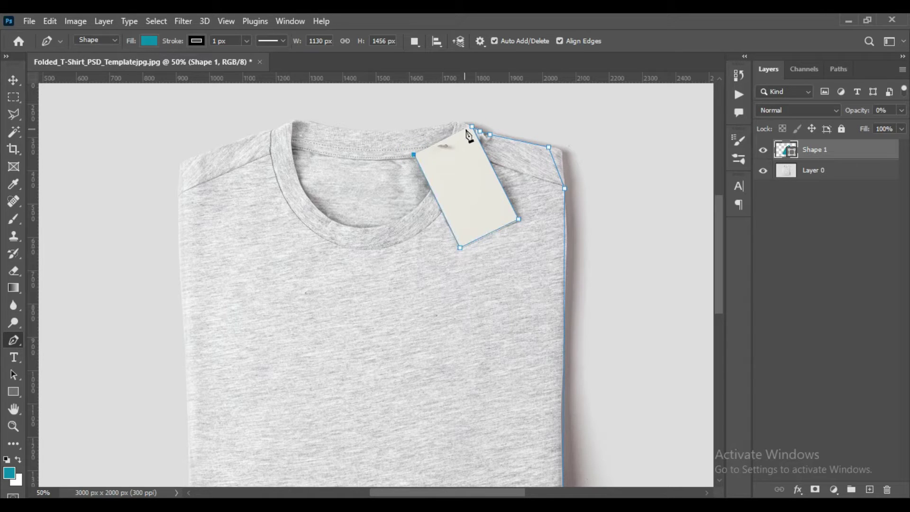
{"action": "left_click", "coordinate": [454, 122]}
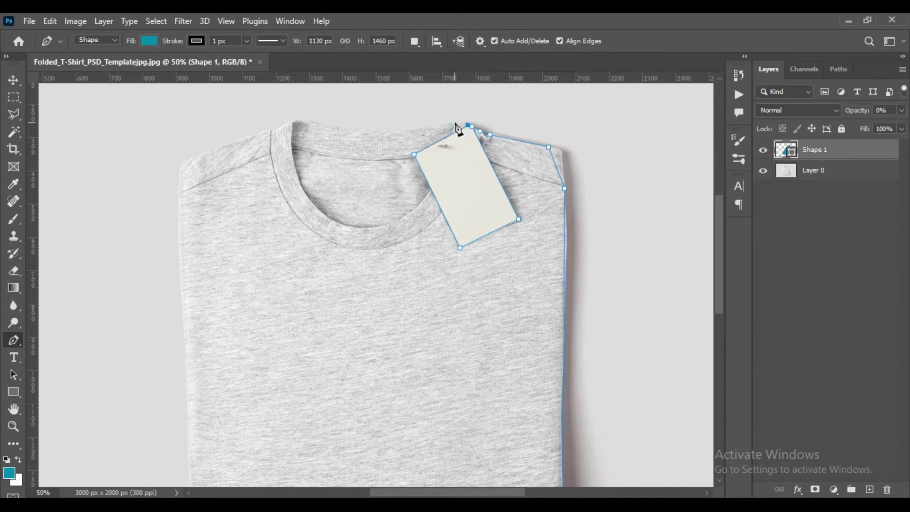
- Trace the back collar, left shoulder and left side of the shirt, closing the shape at its starting point
{"action": "left_click", "coordinate": [306, 120]}
{"action": "left_click", "coordinate": [292, 126]}
{"action": "left_click", "coordinate": [196, 156]}
{"action": "left_click", "coordinate": [178, 194]}
{"action": "scroll", "coordinate": [178, 195], "scroll_direction": "down", "scroll_amount": 5}
{"action": "left_click", "coordinate": [187, 324]}
- Add anchor points with the Add Anchor Point tool to fit the outline to the lower left corner and bottom hem
{"action": "right_click", "coordinate": [15, 340]}
{"action": "left_click", "coordinate": [86, 378]}
{"action": "key", "text": "ctrl+plus"}
{"action": "scroll", "coordinate": [289, 394], "scroll_direction": "down", "scroll_amount": 3}
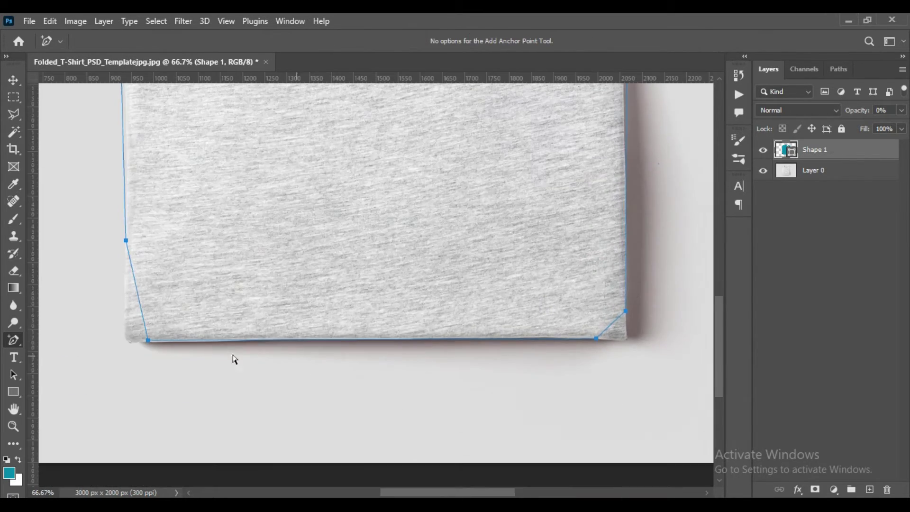
{"action": "left_click_drag", "start_coordinate": [144, 317], "coordinate": [133, 349]}
{"action": "left_click", "coordinate": [110, 314]}
{"action": "left_click", "coordinate": [354, 339]}
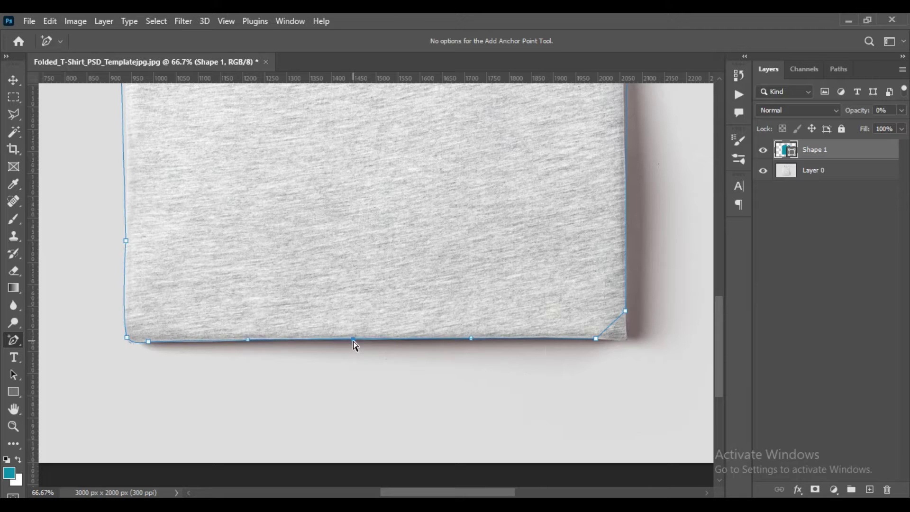
- Reshape the outline at the shirt's lower right corner so it follows the fabric edge
{"action": "left_click_drag", "start_coordinate": [611, 325], "coordinate": [329, 267]}
{"action": "key", "text": "ctrl+plus"}
{"action": "key", "text": "ctrl+plus"}
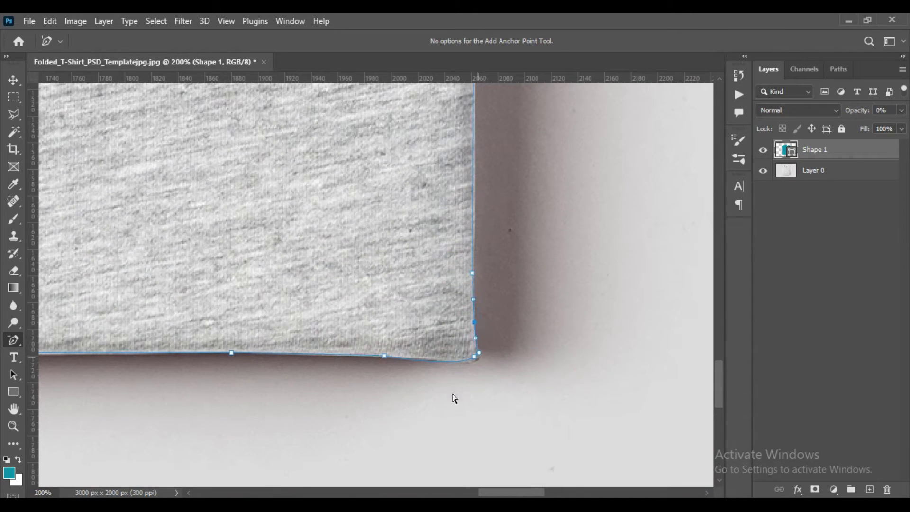
{"action": "left_click_drag", "start_coordinate": [476, 361], "coordinate": [440, 368]}
- Refine the outline along the left part of the hem and round it tightly around the lower left corner
{"action": "scroll", "coordinate": [476, 261], "scroll_direction": "left", "scroll_amount": 10}
{"action": "scroll", "coordinate": [432, 339], "scroll_direction": "left", "scroll_amount": 2}
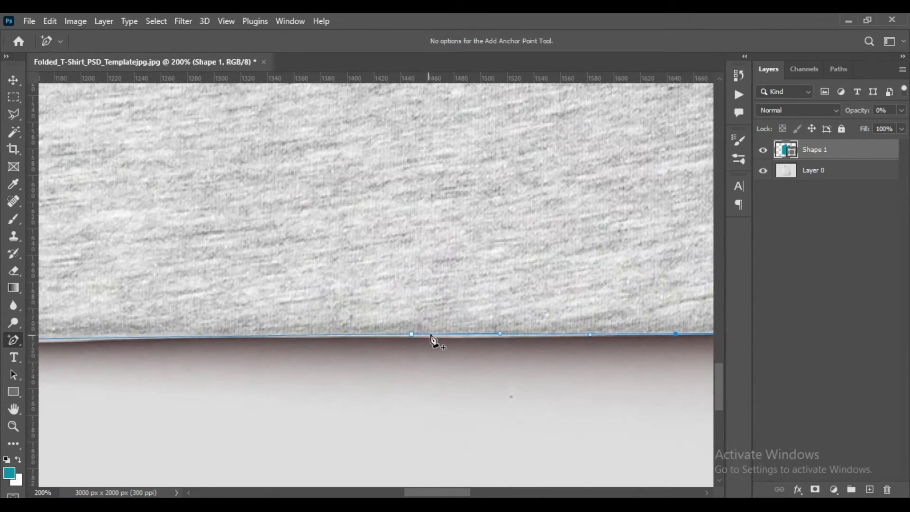
{"action": "scroll", "coordinate": [356, 335], "scroll_direction": "left", "scroll_amount": 5}
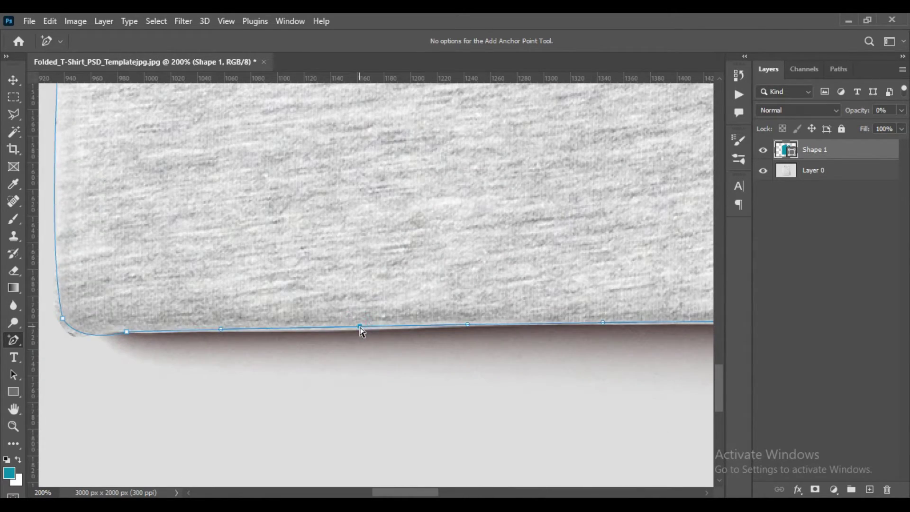
{"action": "scroll", "coordinate": [361, 330], "scroll_direction": "left", "scroll_amount": 4}
{"action": "left_click", "coordinate": [308, 310]}
{"action": "left_click", "coordinate": [307, 258]}
{"action": "left_click", "coordinate": [308, 207]}
{"action": "left_click_drag", "start_coordinate": [309, 209], "coordinate": [314, 208]}
{"action": "left_click", "coordinate": [368, 356]}
{"action": "left_click", "coordinate": [338, 359]}
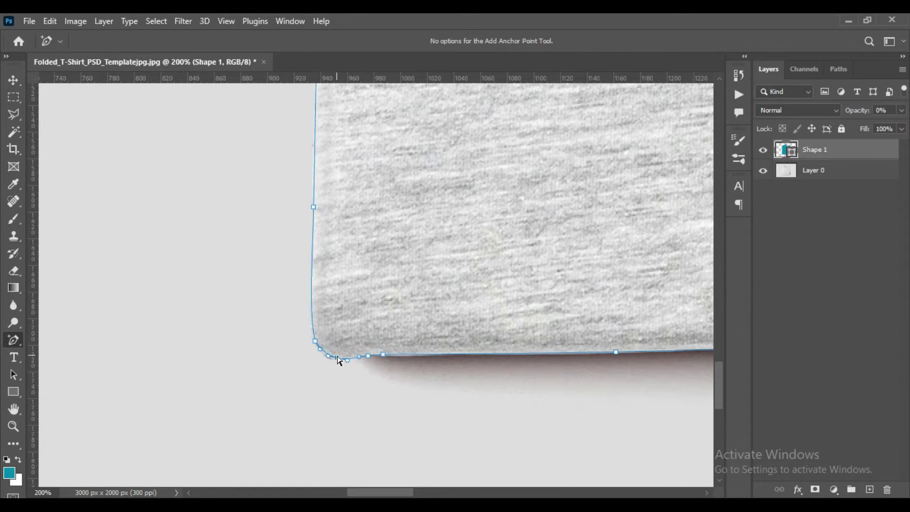
- Add and adjust anchor points up the shirt's left side to match the fabric edge
{"action": "scroll", "coordinate": [372, 289], "scroll_direction": "up", "scroll_amount": 5}
{"action": "scroll", "coordinate": [371, 289], "scroll_direction": "left", "scroll_amount": 2}
{"action": "left_click", "coordinate": [372, 220]}
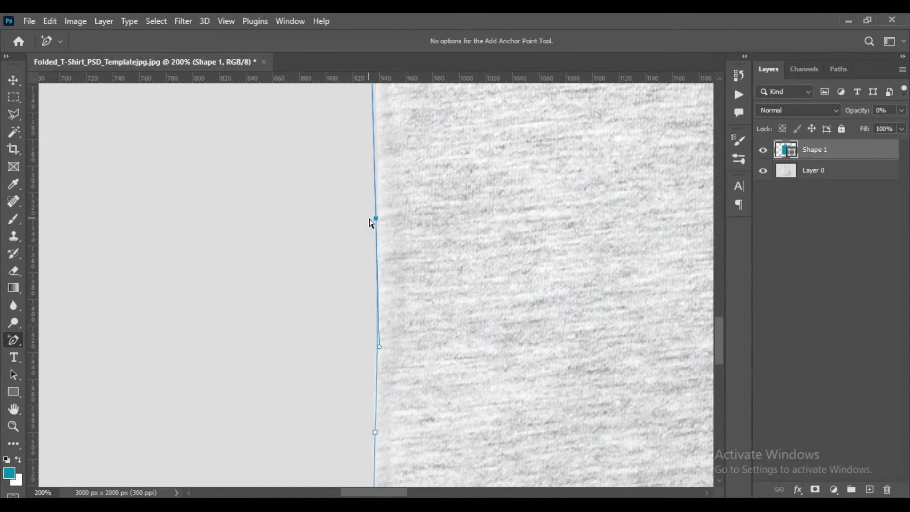
{"action": "left_click", "coordinate": [382, 287]}
{"action": "scroll", "coordinate": [382, 361], "scroll_direction": "up", "scroll_amount": 3}
{"action": "scroll", "coordinate": [382, 362], "scroll_direction": "right", "scroll_amount": 2}
{"action": "left_click", "coordinate": [325, 319]}
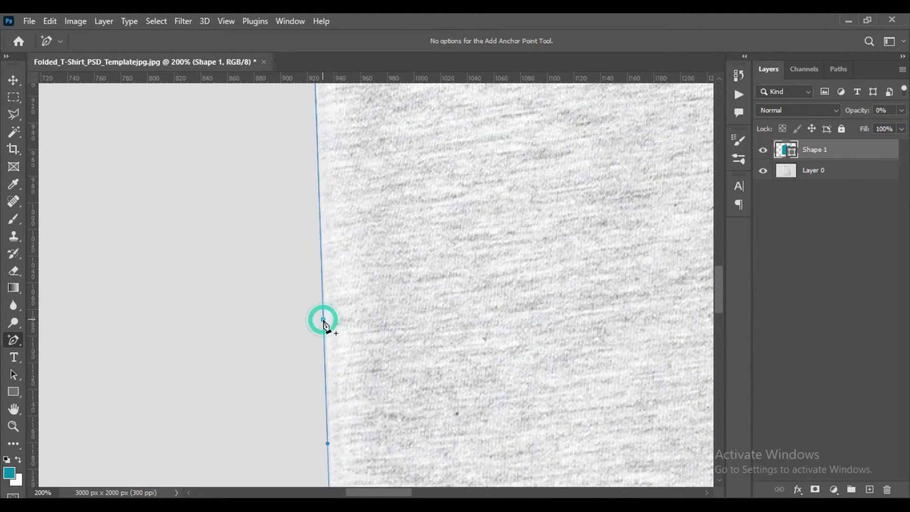
{"action": "scroll", "coordinate": [319, 246], "scroll_direction": "up", "scroll_amount": 3}
{"action": "left_click", "coordinate": [315, 251]}
{"action": "scroll", "coordinate": [361, 332], "scroll_direction": "up", "scroll_amount": 3}
{"action": "scroll", "coordinate": [360, 332], "scroll_direction": "left", "scroll_amount": 1}
{"action": "left_click", "coordinate": [306, 213]}
- Add anchor points at the left shoulder's outer corner and bend the path around its rounded edge
{"action": "scroll", "coordinate": [358, 186], "scroll_direction": "up", "scroll_amount": 3}
{"action": "scroll", "coordinate": [357, 187], "scroll_direction": "left", "scroll_amount": 1}
{"action": "left_click", "coordinate": [321, 342]}
{"action": "left_click", "coordinate": [356, 264]}
{"action": "key", "text": "shift+Left"}
{"action": "key", "text": "shift+Left"}
{"action": "key", "text": "shift+Up"}
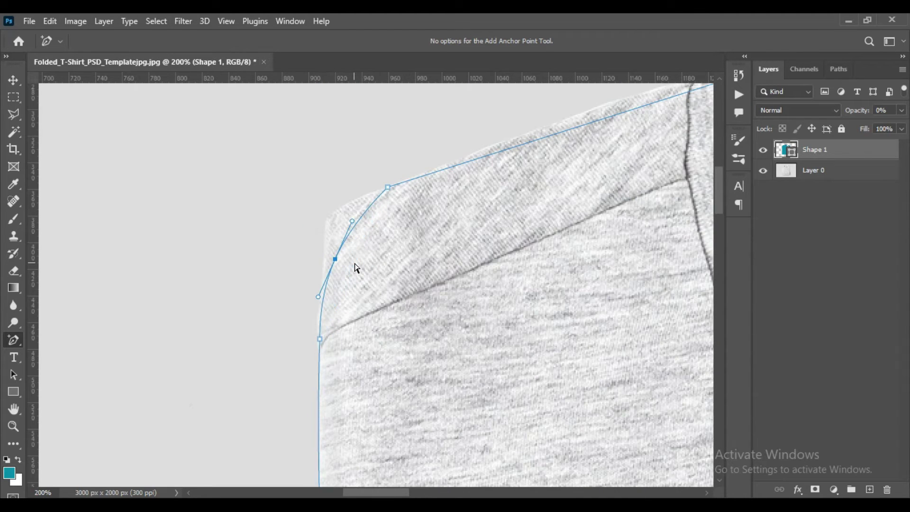
{"action": "key", "text": "shift+Up"}
{"action": "key", "text": "shift+Up"}
{"action": "left_click_drag", "start_coordinate": [346, 189], "coordinate": [334, 195]}
{"action": "left_click", "coordinate": [359, 199]}
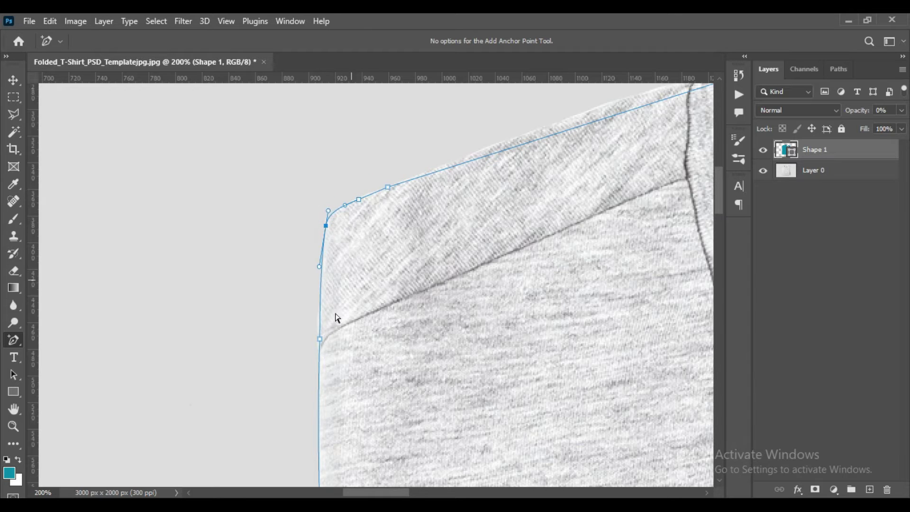
- Add anchor points along the top of the left shoulder to fit the outline up to the collar
{"action": "left_click_drag", "start_coordinate": [467, 203], "coordinate": [229, 316]}
{"action": "left_click", "coordinate": [379, 218]}
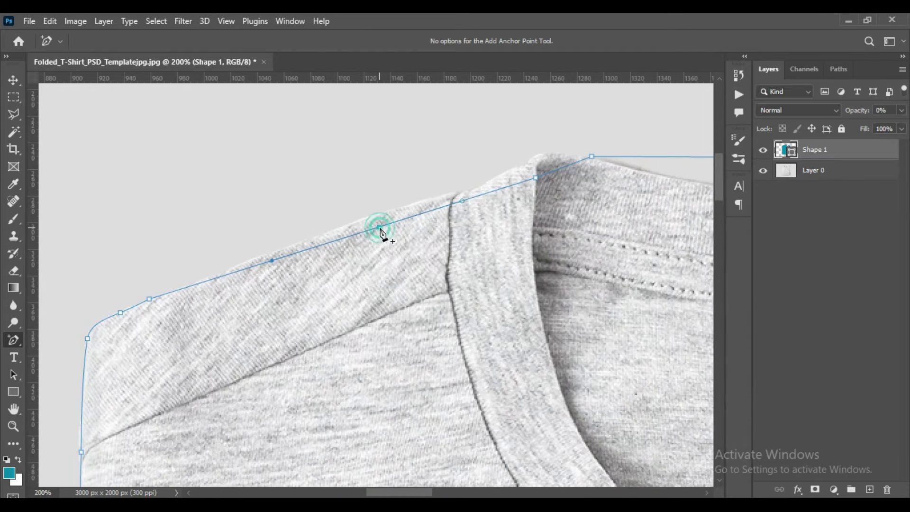
{"action": "left_click_drag", "start_coordinate": [538, 185], "coordinate": [272, 221]}
{"action": "left_click", "coordinate": [199, 246]}
{"action": "left_click", "coordinate": [274, 224]}
- Curve the outline along the back collar and fit it to the collar's right end above the tag
{"action": "left_click_drag", "start_coordinate": [398, 278], "coordinate": [106, 279]}
{"action": "left_click_drag", "start_coordinate": [312, 223], "coordinate": [311, 258]}
{"action": "scroll", "coordinate": [453, 312], "scroll_direction": "left", "scroll_amount": 5}
{"action": "scroll", "coordinate": [469, 237], "scroll_direction": "right", "scroll_amount": 8}
{"action": "left_click", "coordinate": [555, 231]}
{"action": "scroll", "coordinate": [513, 209], "scroll_direction": "right", "scroll_amount": 4}
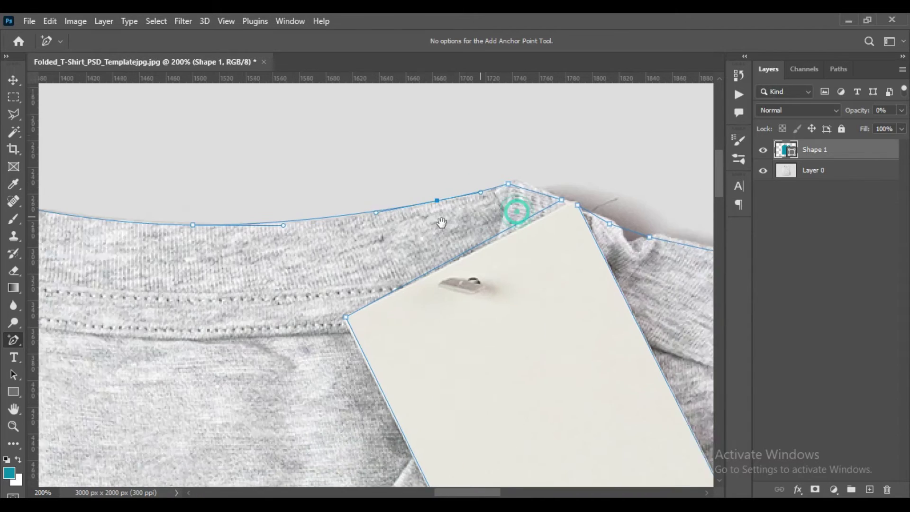
{"action": "left_click_drag", "start_coordinate": [398, 198], "coordinate": [376, 207]}
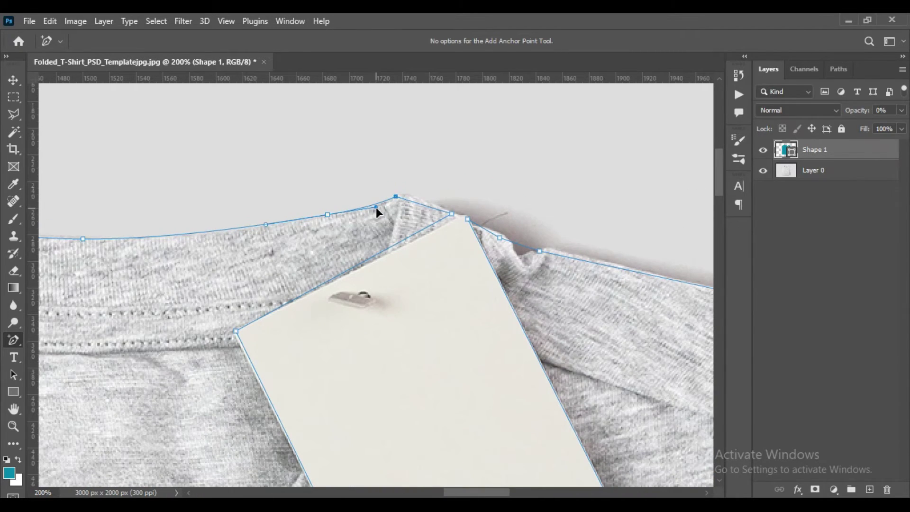
{"action": "left_click", "coordinate": [415, 199]}
{"action": "left_click", "coordinate": [458, 217]}
- Fit the outline to the paper tag's left and lower edges
{"action": "scroll", "coordinate": [392, 305], "scroll_direction": "down", "scroll_amount": 5}
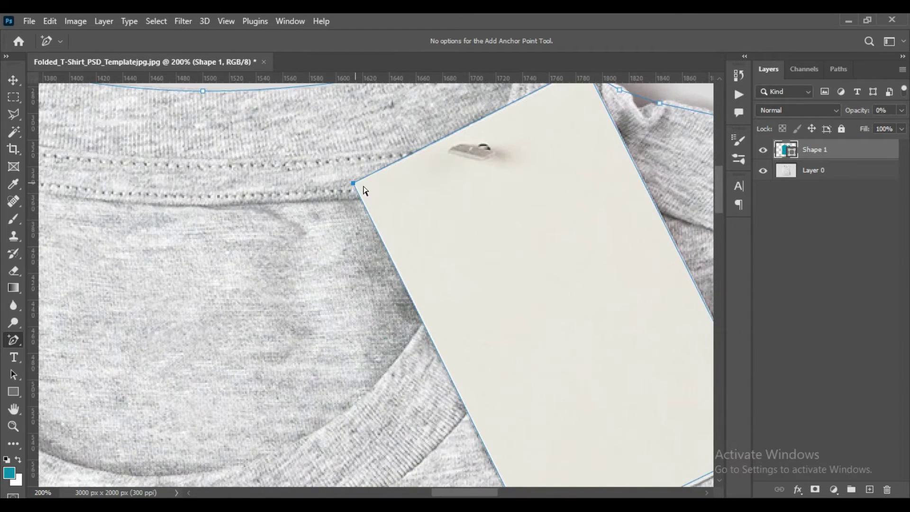
{"action": "scroll", "coordinate": [437, 360], "scroll_direction": "down", "scroll_amount": 5}
{"action": "left_click_drag", "start_coordinate": [452, 384], "coordinate": [455, 392]}
{"action": "left_click", "coordinate": [606, 317]}
- Fit the outline to the fabric notch beside the tag and curve it around the right shoulder's outer corner
{"action": "left_click_drag", "start_coordinate": [692, 90], "coordinate": [483, 312]}
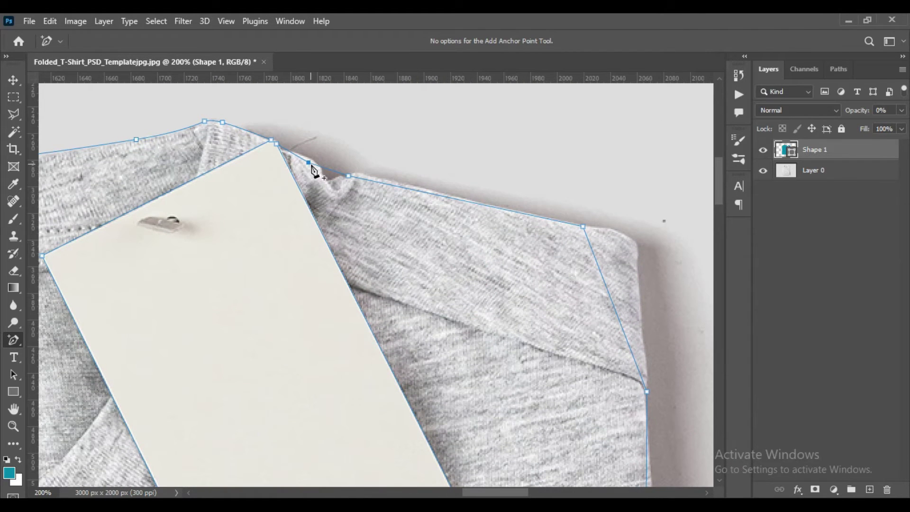
{"action": "left_click", "coordinate": [285, 151]}
{"action": "left_click", "coordinate": [334, 170]}
{"action": "left_click_drag", "start_coordinate": [336, 182], "coordinate": [353, 173]}
{"action": "left_click", "coordinate": [316, 164]}
{"action": "left_click_drag", "start_coordinate": [603, 275], "coordinate": [622, 226]}
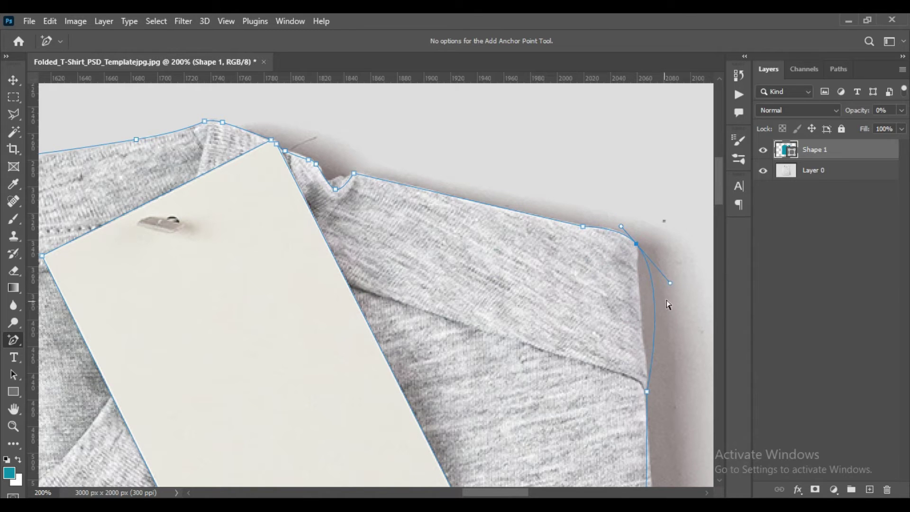
{"action": "left_click_drag", "start_coordinate": [670, 286], "coordinate": [644, 305]}
- Add anchor points down the upper half of the shirt's right side to follow the fabric edge
{"action": "scroll", "coordinate": [681, 299], "scroll_direction": "down", "scroll_amount": 4}
{"action": "scroll", "coordinate": [680, 299], "scroll_direction": "right", "scroll_amount": 3}
{"action": "left_click", "coordinate": [499, 399]}
{"action": "left_click", "coordinate": [502, 257]}
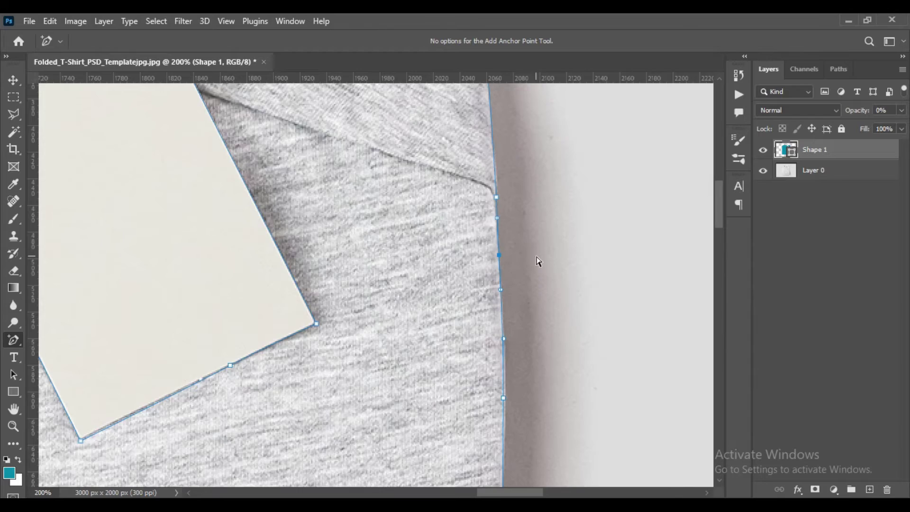
{"action": "scroll", "coordinate": [532, 281], "scroll_direction": "down", "scroll_amount": 5}
{"action": "scroll", "coordinate": [531, 281], "scroll_direction": "down", "scroll_amount": 1}
{"action": "left_click", "coordinate": [518, 162]}
{"action": "scroll", "coordinate": [613, 298], "scroll_direction": "down", "scroll_amount": 2}
{"action": "left_click", "coordinate": [510, 343]}
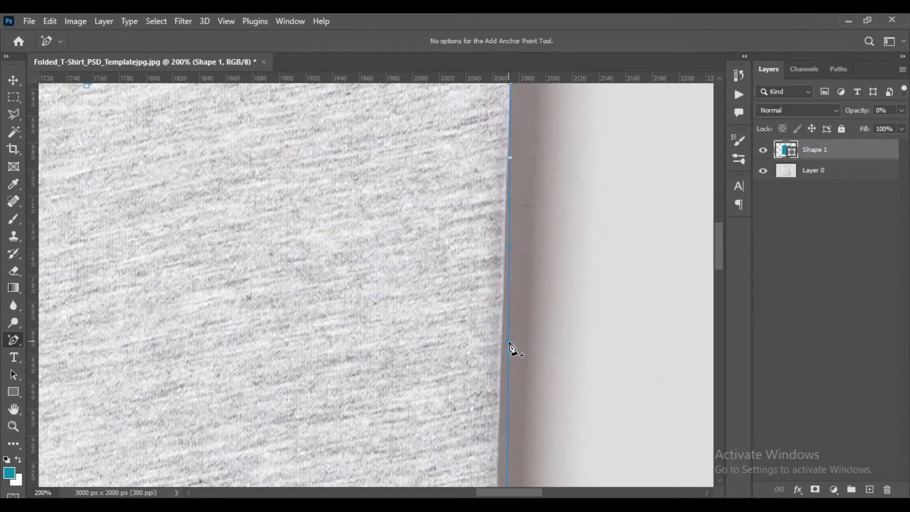
{"action": "scroll", "coordinate": [543, 305], "scroll_direction": "down", "scroll_amount": 2}
{"action": "left_click", "coordinate": [501, 355]}
- Refine the outline along the lower half of the shirt's right side with additional anchor points
{"action": "scroll", "coordinate": [570, 333], "scroll_direction": "down", "scroll_amount": 2}
{"action": "scroll", "coordinate": [559, 203], "scroll_direction": "down", "scroll_amount": 2}
{"action": "scroll", "coordinate": [559, 203], "scroll_direction": "up", "scroll_amount": 1}
{"action": "left_click", "coordinate": [496, 258]}
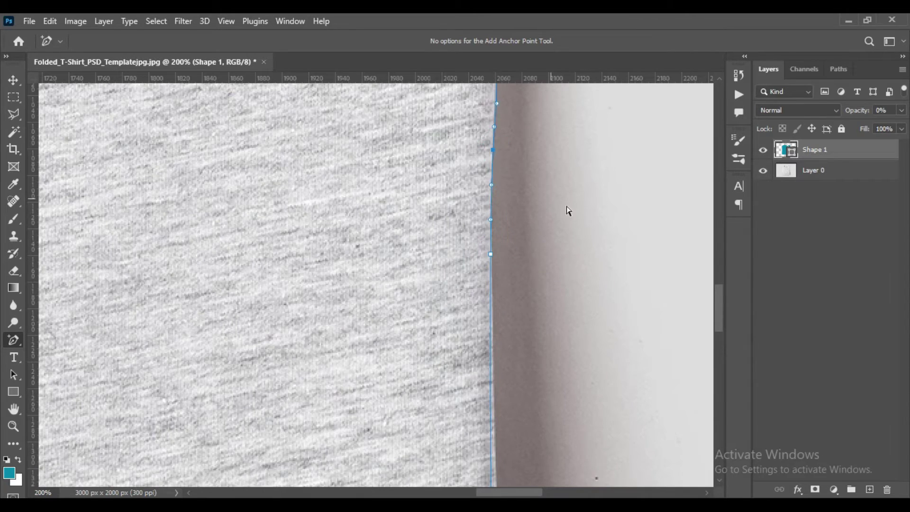
{"action": "scroll", "coordinate": [516, 171], "scroll_direction": "down", "scroll_amount": 3}
{"action": "left_click", "coordinate": [493, 368]}
{"action": "scroll", "coordinate": [495, 283], "scroll_direction": "down", "scroll_amount": 2}
{"action": "left_click", "coordinate": [493, 282]}
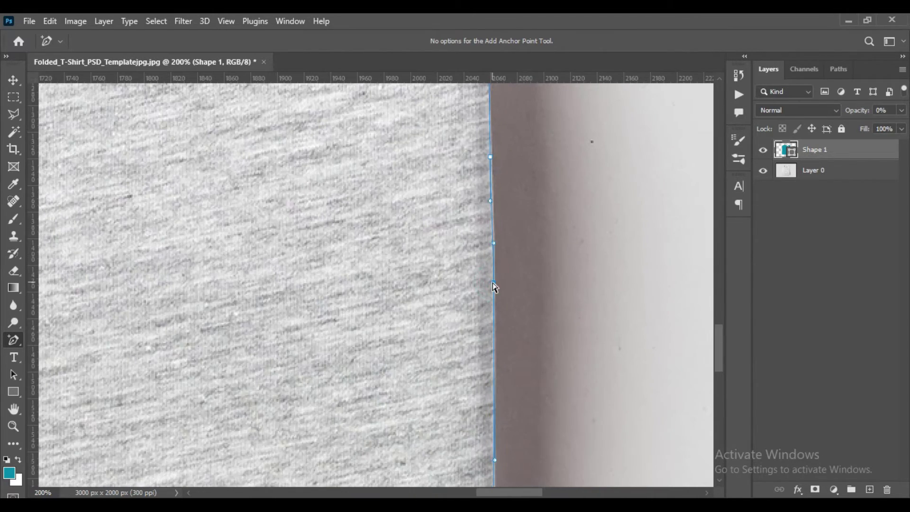
- Examine the finished outline around the whole shirt for fit against the fabric and tag edges
{"action": "scroll", "coordinate": [576, 305], "scroll_direction": "down", "scroll_amount": 2}
{"action": "scroll", "coordinate": [574, 303], "scroll_direction": "down", "scroll_amount": 2}
{"action": "scroll", "coordinate": [539, 363], "scroll_direction": "down", "scroll_amount": 3}
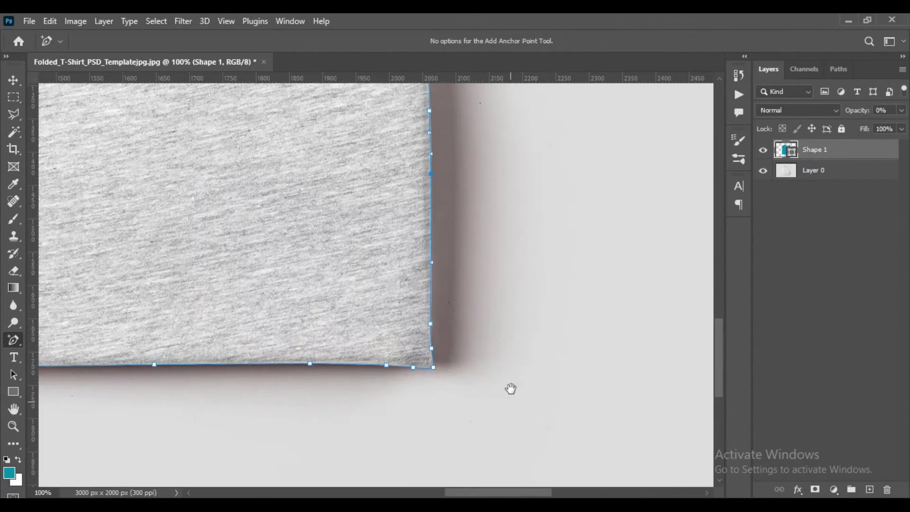
{"action": "scroll", "coordinate": [351, 234], "scroll_direction": "left", "scroll_amount": 4}
{"action": "scroll", "coordinate": [398, 331], "scroll_direction": "up", "scroll_amount": 5}
{"action": "scroll", "coordinate": [397, 234], "scroll_direction": "up", "scroll_amount": 4}
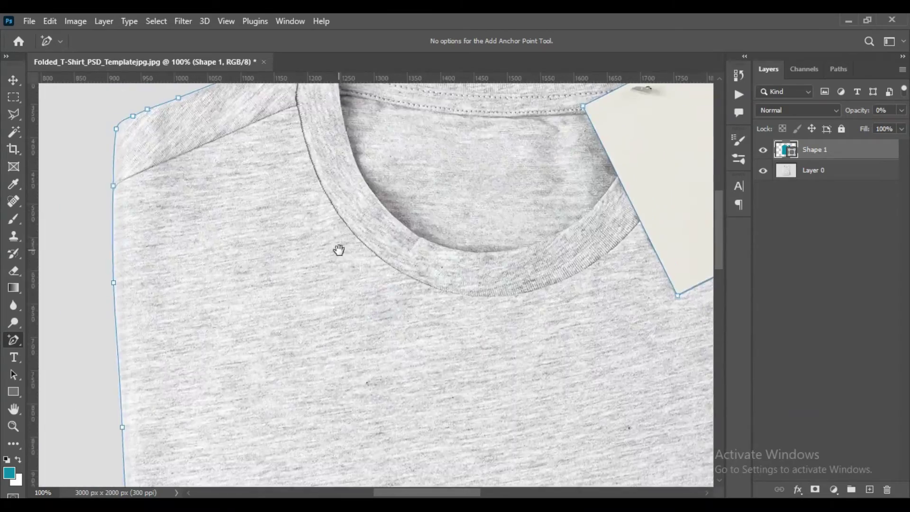
{"action": "scroll", "coordinate": [337, 252], "scroll_direction": "right", "scroll_amount": 6}
{"action": "scroll", "coordinate": [616, 248], "scroll_direction": "down", "scroll_amount": 4}
{"action": "scroll", "coordinate": [553, 208], "scroll_direction": "down", "scroll_amount": 4}
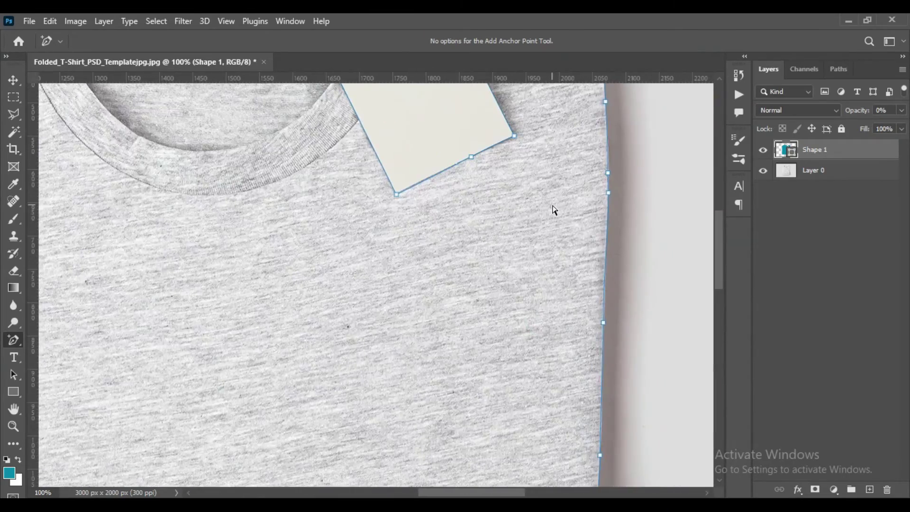
{"action": "left_click_drag", "start_coordinate": [420, 492], "coordinate": [405, 496]}
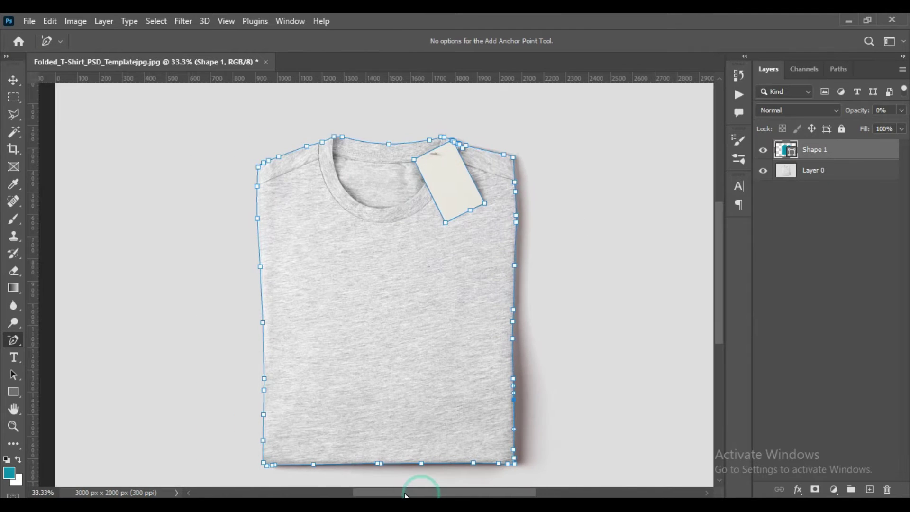
- Rename the shape layer T-Shirt and deselect its path
{"action": "double_click", "coordinate": [815, 149]}
{"action": "type", "text": "t"}
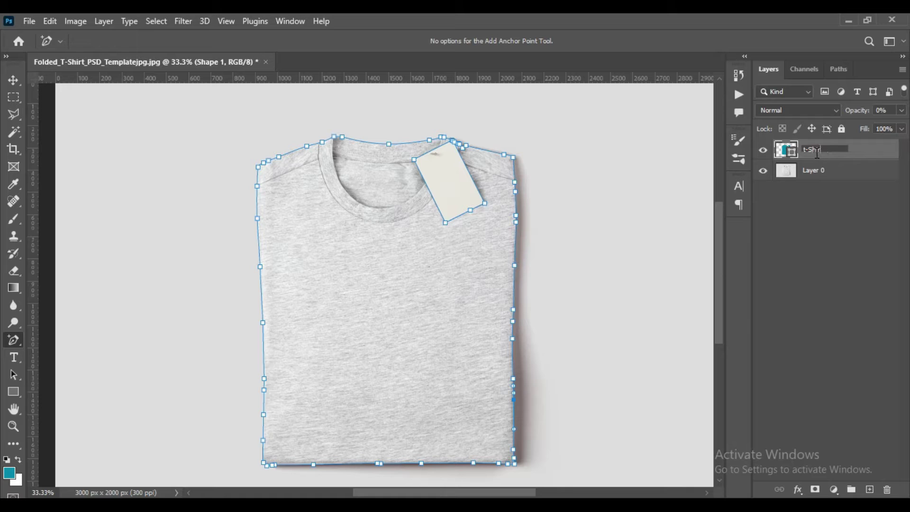
{"action": "type", "text": "-Shirt"}
{"action": "left_click", "coordinate": [807, 149]}
{"action": "key", "text": "Return"}
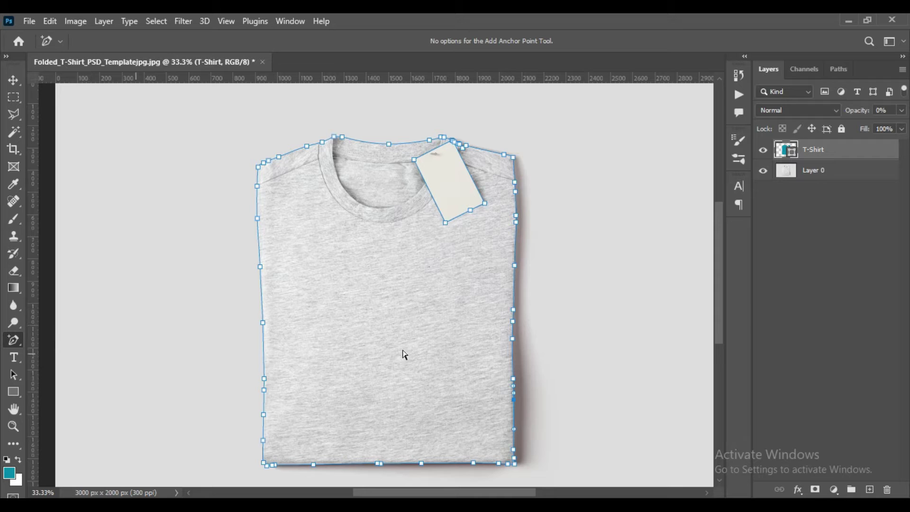
{"action": "left_click", "coordinate": [613, 343]}
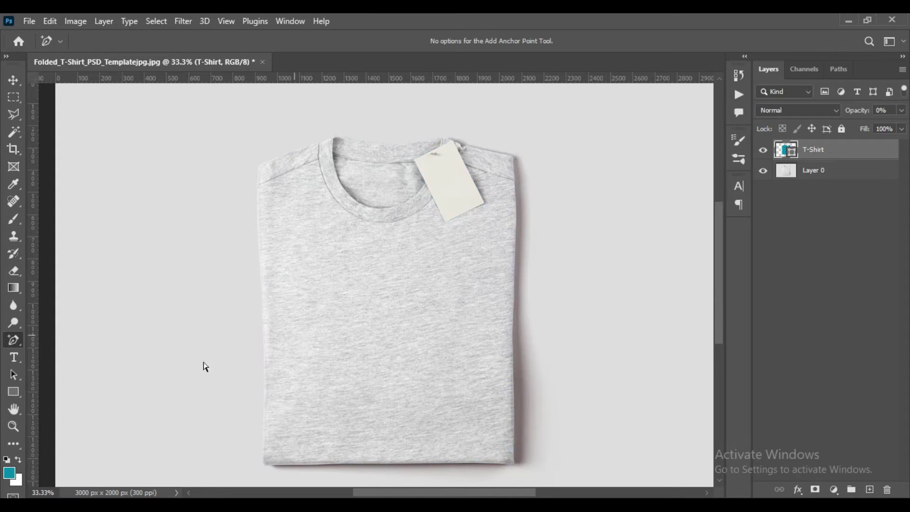
- Trace the paper tag's four corners with the Pen tool as a closed shape of about 316 × 364 px
{"action": "right_click", "coordinate": [13, 340]}
{"action": "left_click", "coordinate": [64, 339]}
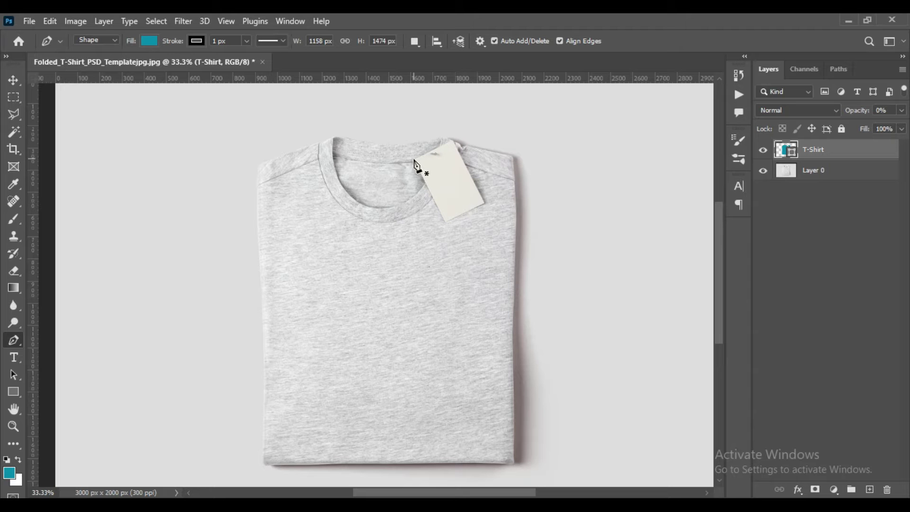
{"action": "scroll", "coordinate": [415, 163], "scroll_direction": "up", "scroll_amount": 2}
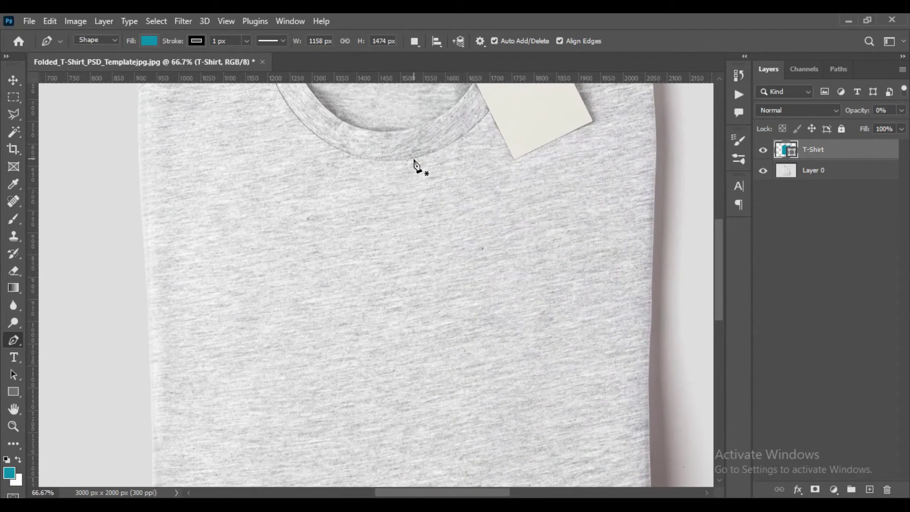
{"action": "left_click_drag", "start_coordinate": [445, 168], "coordinate": [324, 416]}
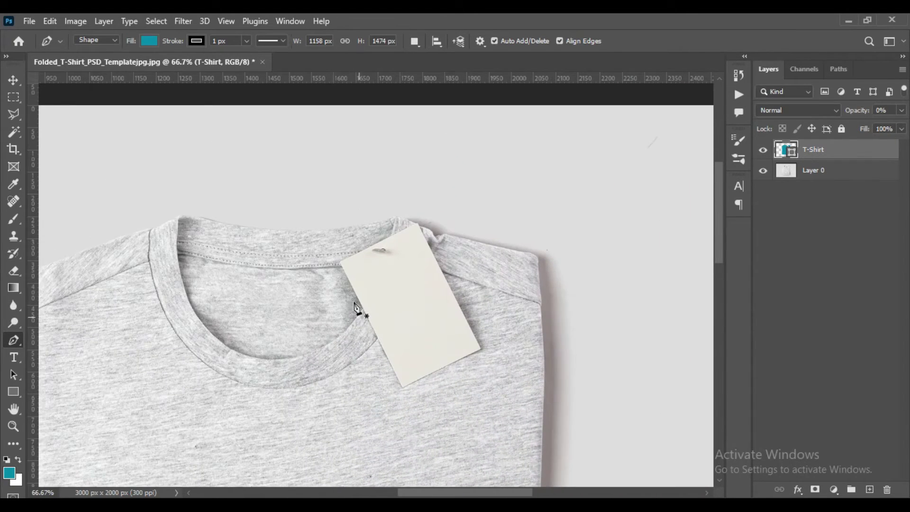
{"action": "left_click", "coordinate": [339, 261]}
{"action": "left_click", "coordinate": [417, 224]}
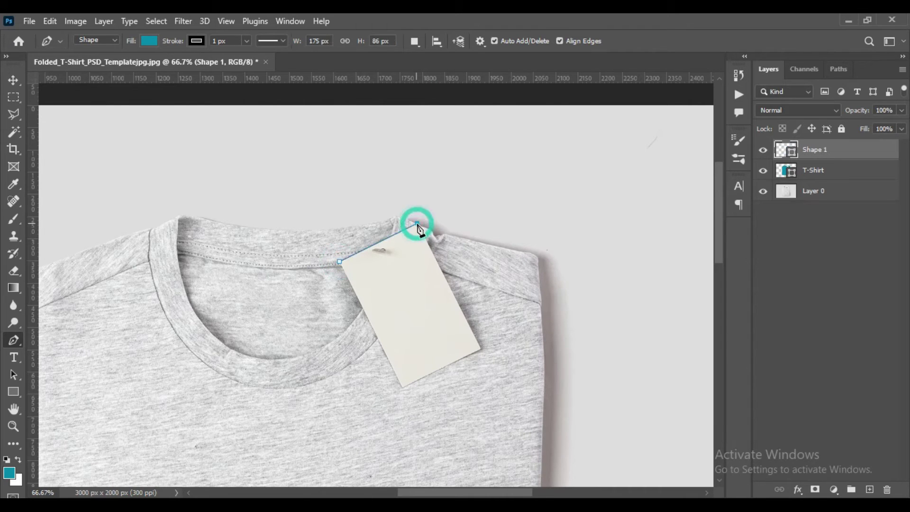
{"action": "left_click", "coordinate": [480, 351]}
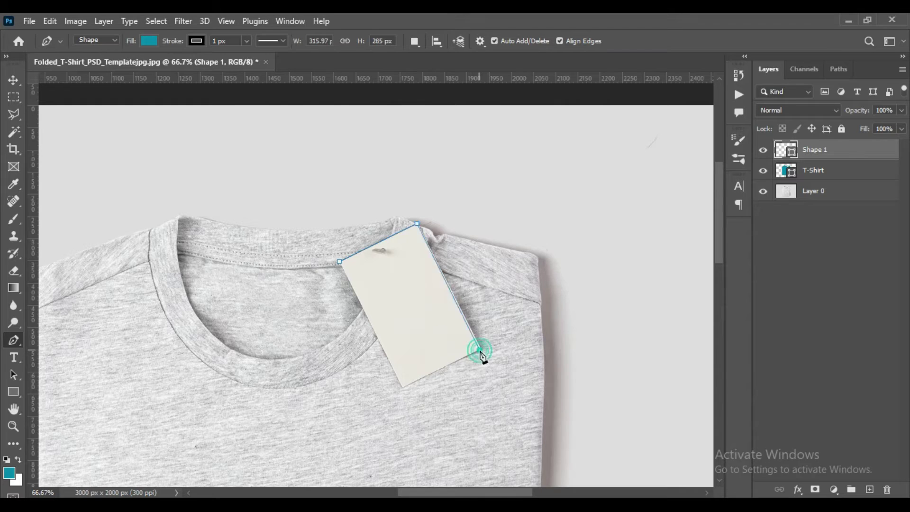
{"action": "left_click", "coordinate": [403, 384]}
{"action": "left_click", "coordinate": [340, 263]}
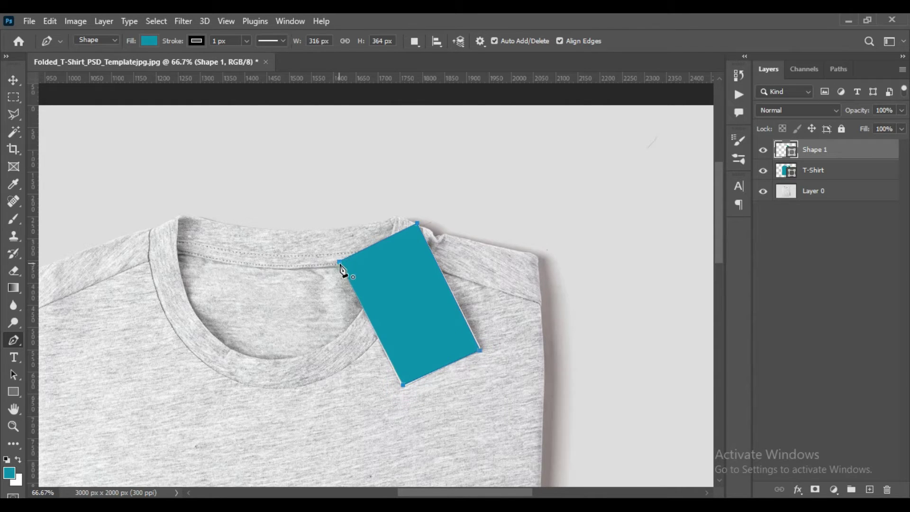
- Lower the tag shape's opacity to 54% and align its two lower corner points with the tag's corners
{"action": "left_click_drag", "start_coordinate": [865, 113], "coordinate": [836, 115]}
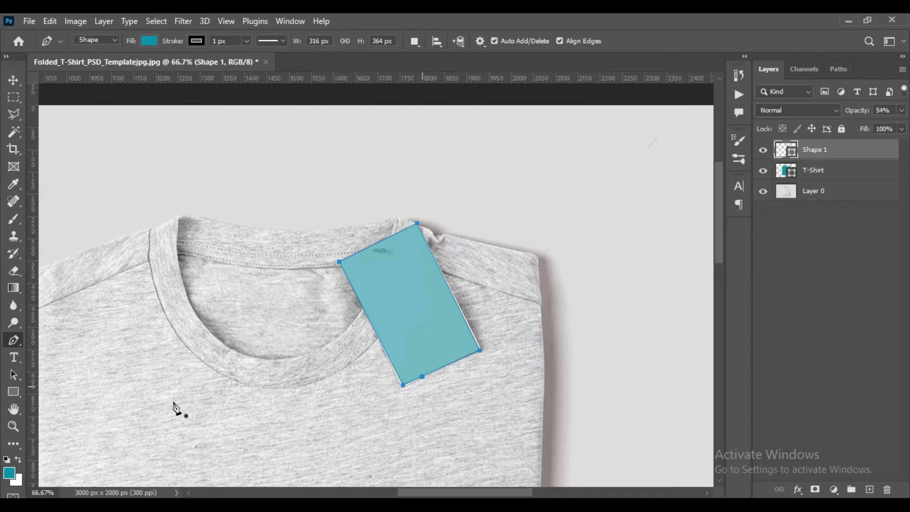
{"action": "right_click", "coordinate": [12, 341]}
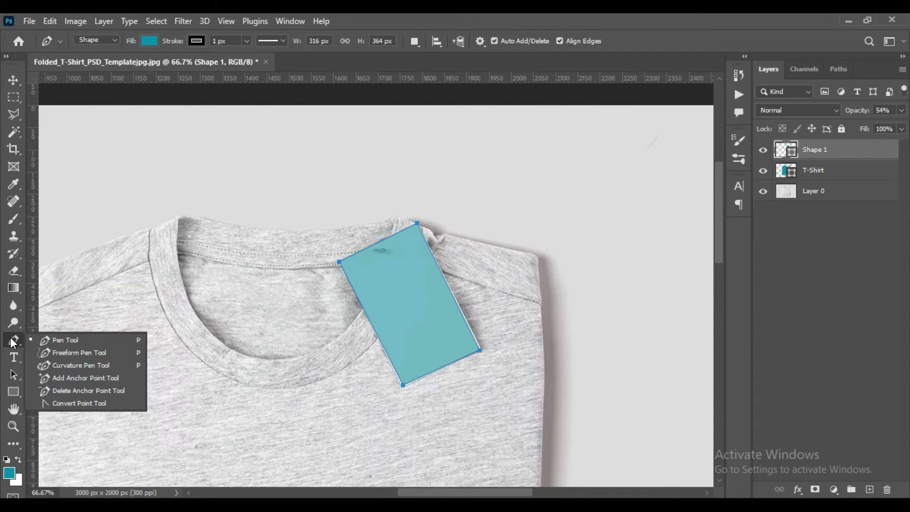
{"action": "left_click", "coordinate": [70, 376]}
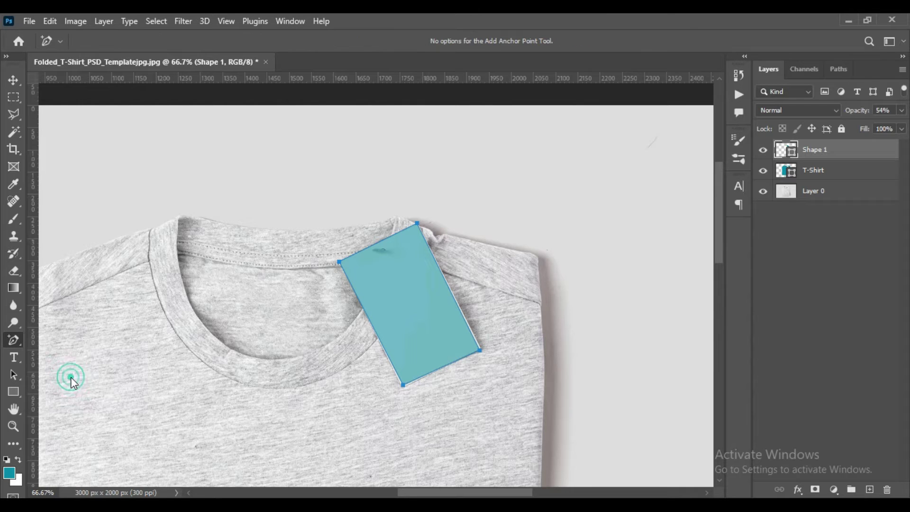
{"action": "left_click", "coordinate": [479, 352]}
{"action": "left_click", "coordinate": [403, 385]}
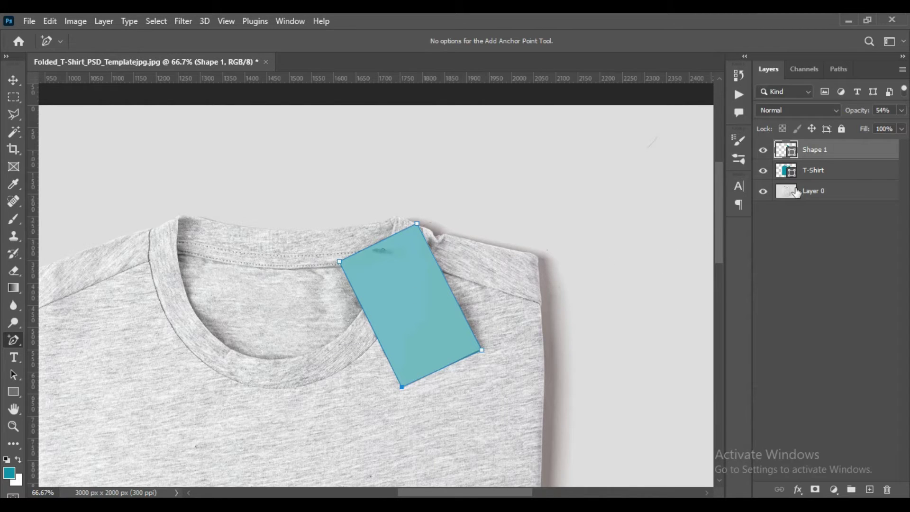
- Rename the tag shape's layer Label and deselect its path
{"action": "double_click", "coordinate": [820, 151]}
{"action": "type", "text": "Label"}
{"action": "key", "text": "Return"}
{"action": "left_click", "coordinate": [685, 251]}
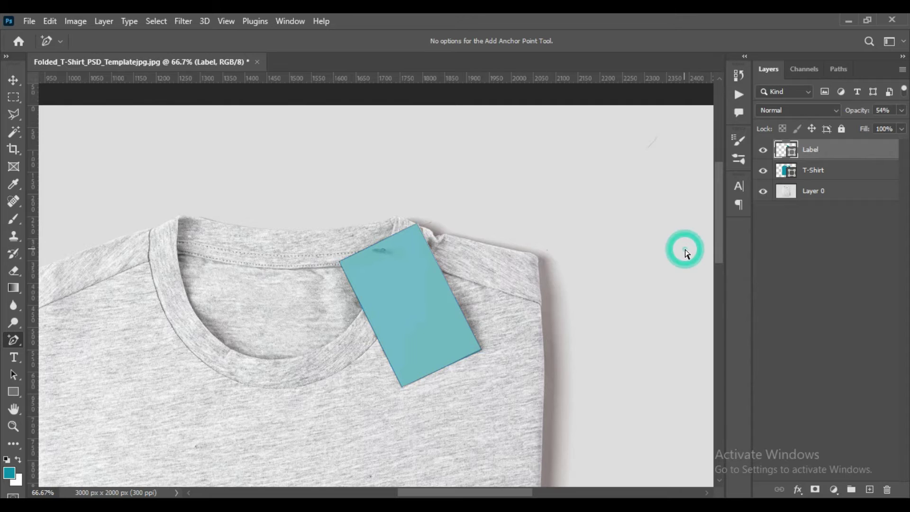
- Recolor the Label shape to near-black 000101 and set its opacity to 100%
{"action": "double_click", "coordinate": [786, 152]}
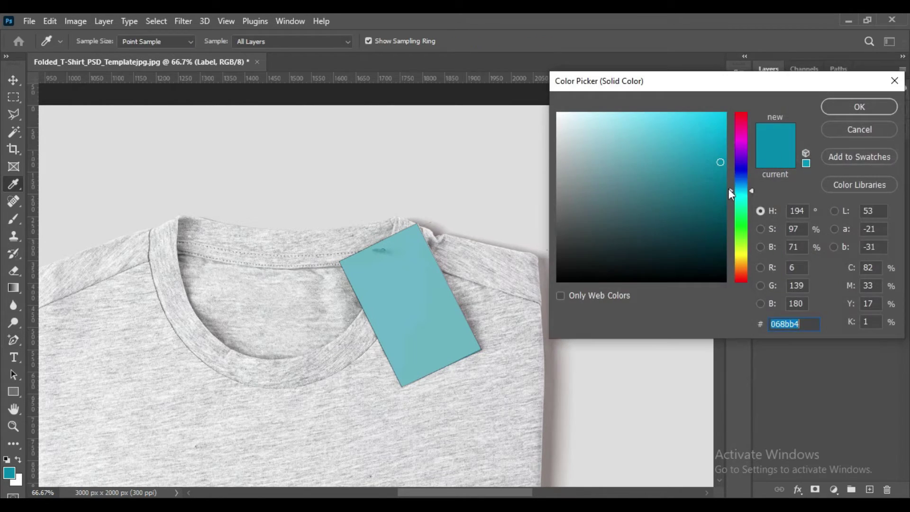
{"action": "left_click", "coordinate": [725, 280]}
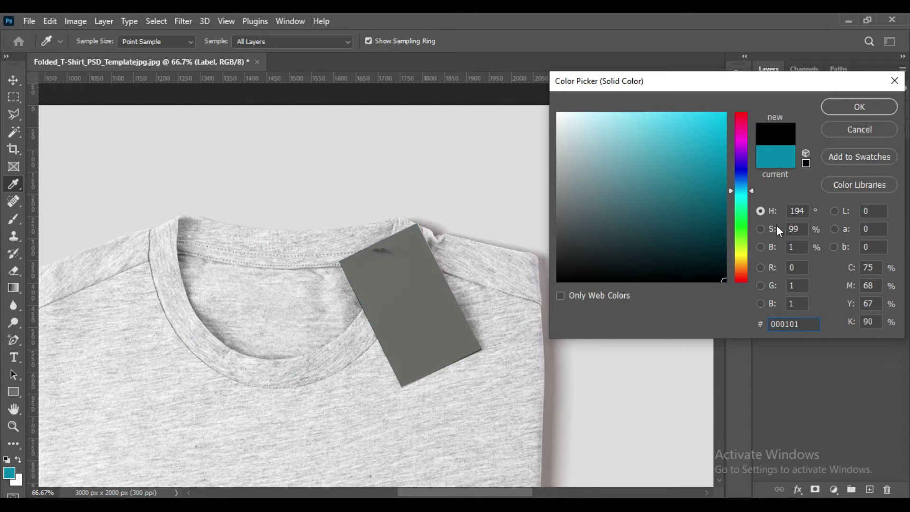
{"action": "left_click", "coordinate": [853, 106]}
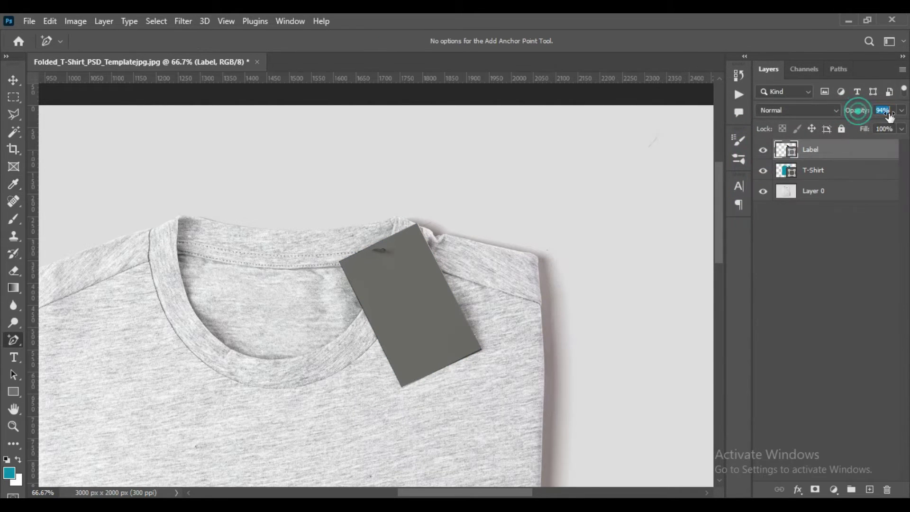
{"action": "left_click_drag", "start_coordinate": [783, 202], "coordinate": [784, 205]}
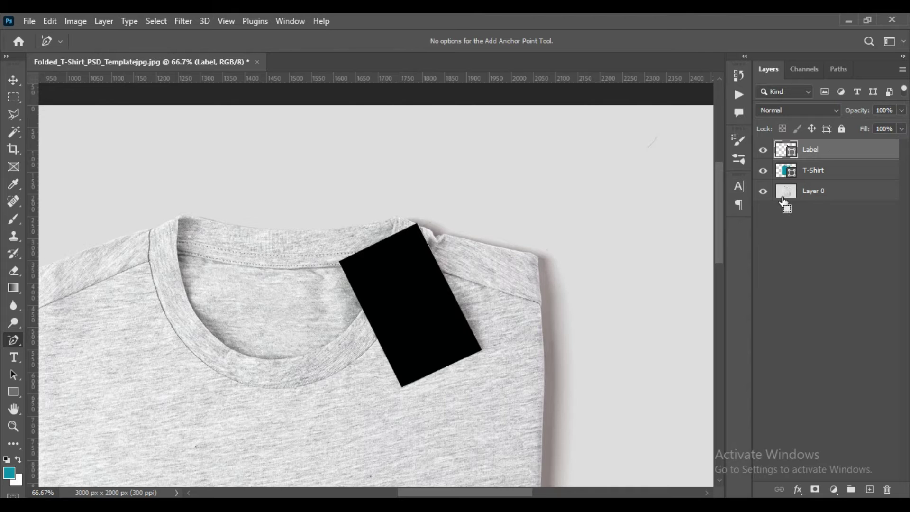
- Draw a rectangle shape of about 1244 × 1496 px that covers the whole folded shirt
{"action": "key", "text": "ctrl+minus"}
{"action": "key", "text": "ctrl+minus"}
{"action": "key", "text": "ctrl+minus"}
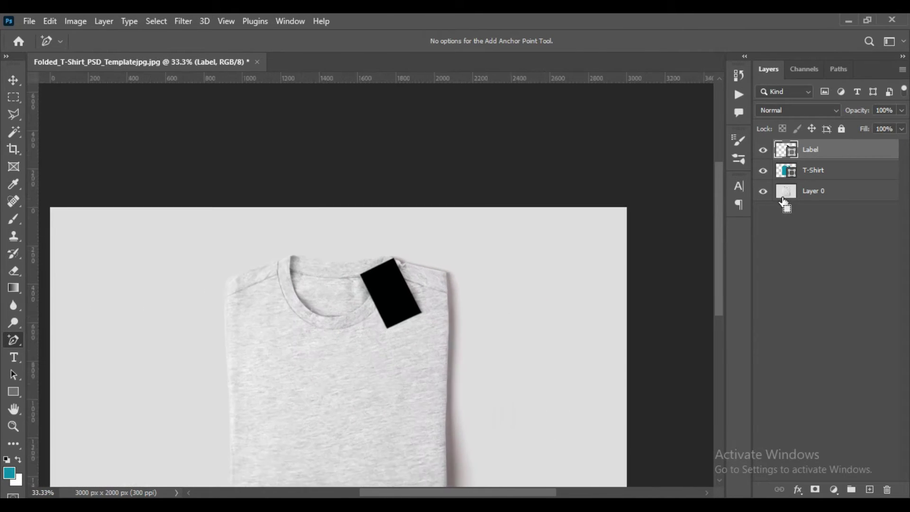
{"action": "scroll", "coordinate": [678, 219], "scroll_direction": "down", "scroll_amount": 2}
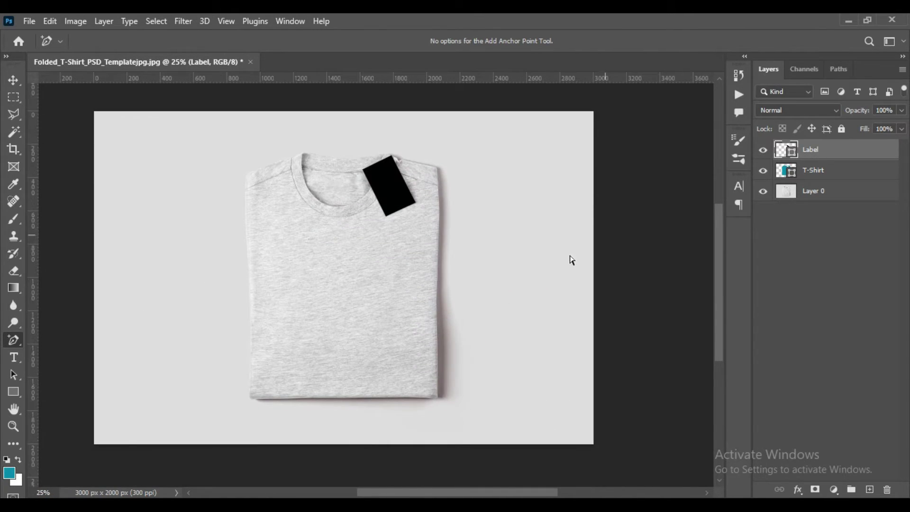
{"action": "key", "text": "v"}
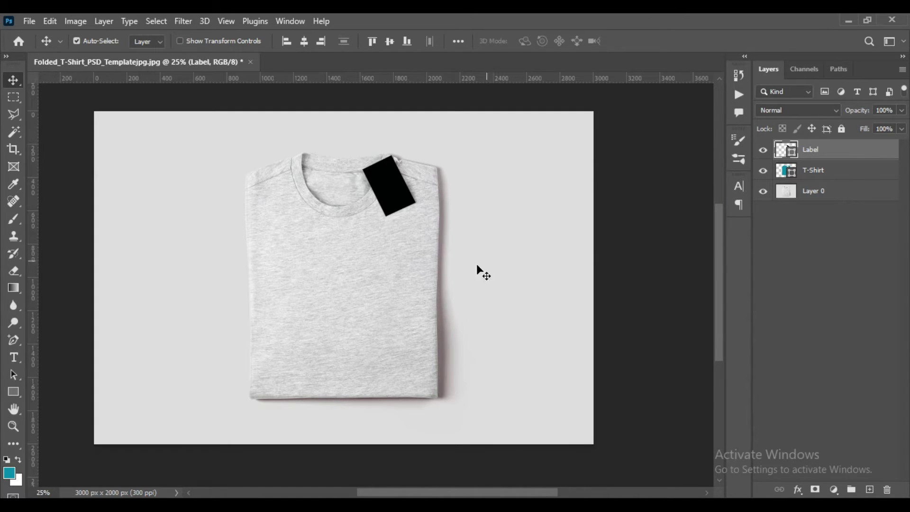
{"action": "left_click", "coordinate": [17, 391]}
{"action": "left_click", "coordinate": [90, 391]}
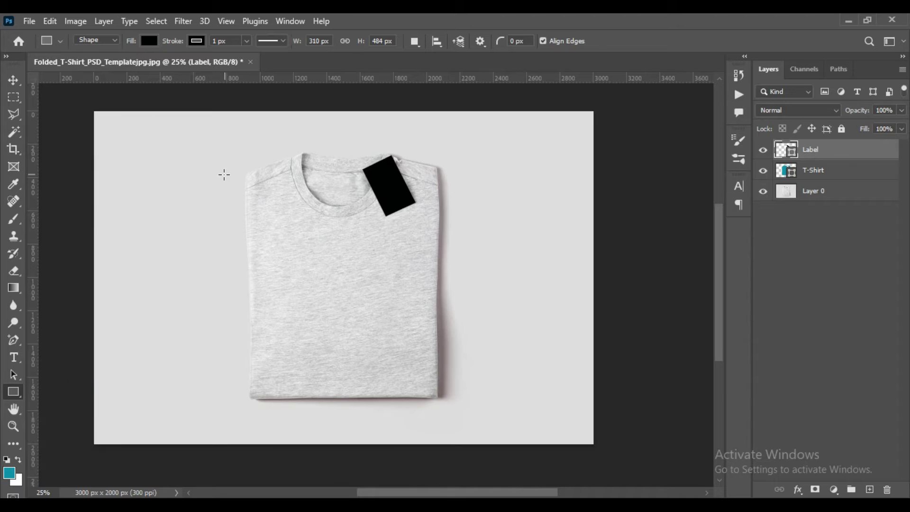
{"action": "left_click_drag", "start_coordinate": [237, 153], "coordinate": [444, 401]}
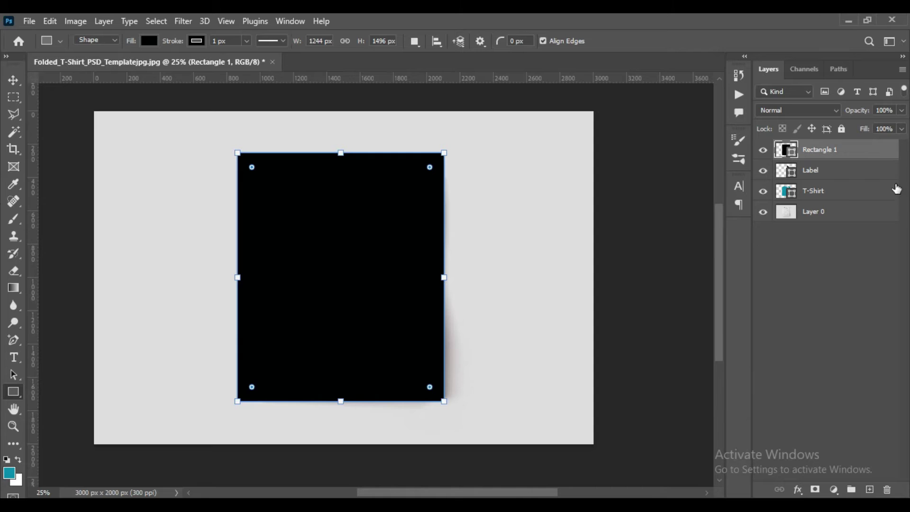
- Lower the rectangle's opacity to 46% and fit its side and bottom edges to the shirt, about 1166 × 1483 px
{"action": "left_click", "coordinate": [858, 110]}
{"action": "left_click_drag", "start_coordinate": [858, 110], "coordinate": [827, 122]}
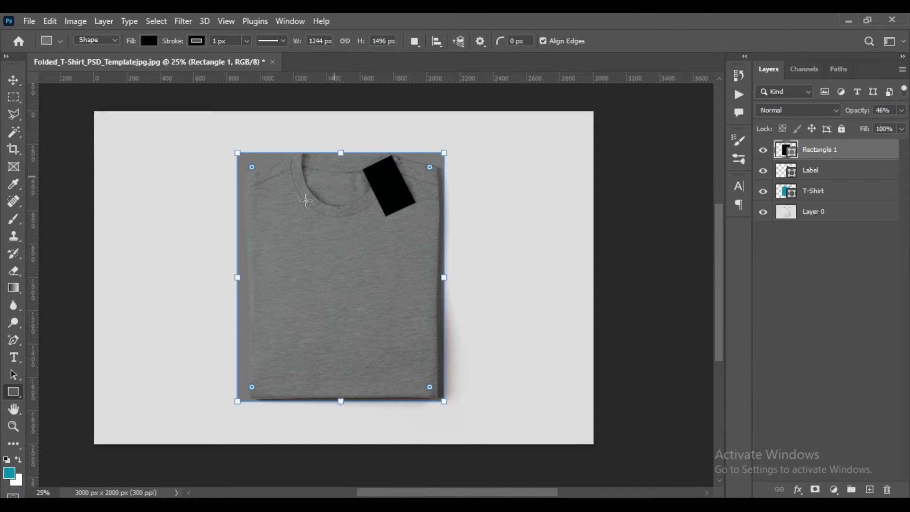
{"action": "left_click_drag", "start_coordinate": [238, 277], "coordinate": [244, 277]}
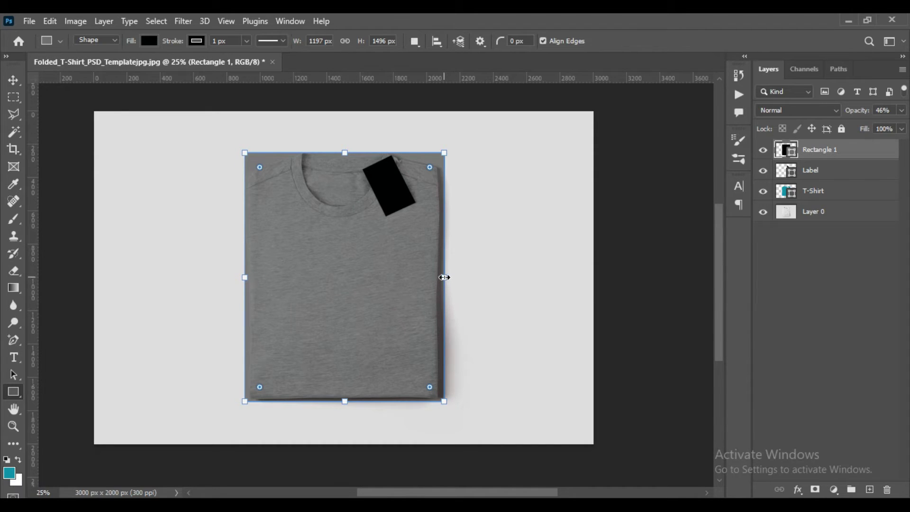
{"action": "left_click_drag", "start_coordinate": [444, 277], "coordinate": [444, 283]}
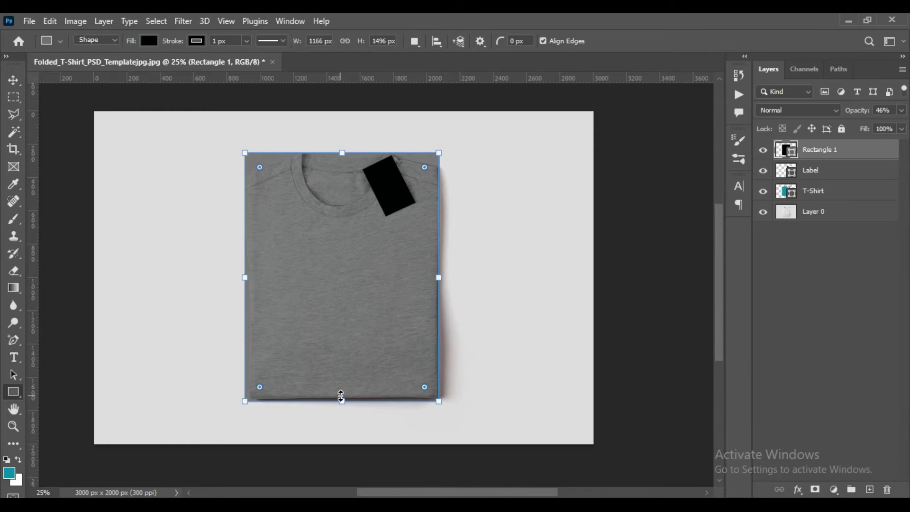
{"action": "left_click_drag", "start_coordinate": [342, 400], "coordinate": [341, 398]}
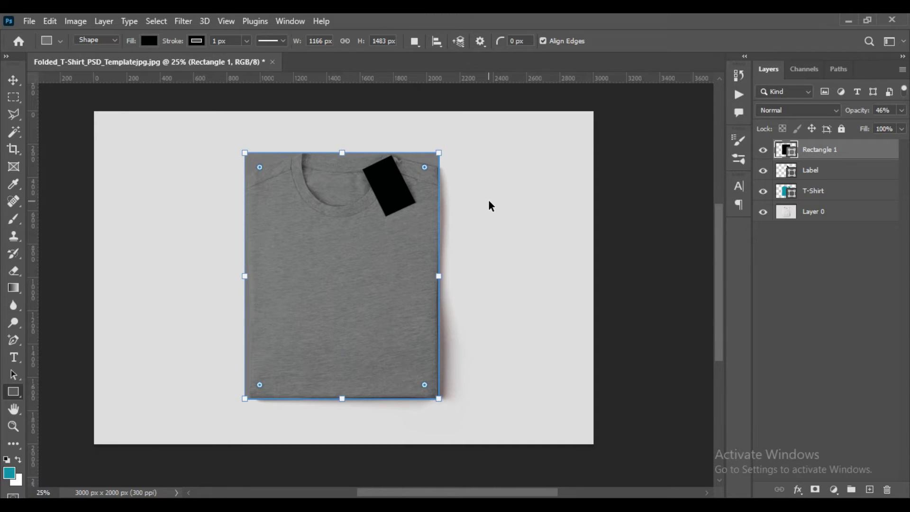
{"action": "key", "text": "ctrl+plus"}
{"action": "key", "text": "ctrl+plus"}
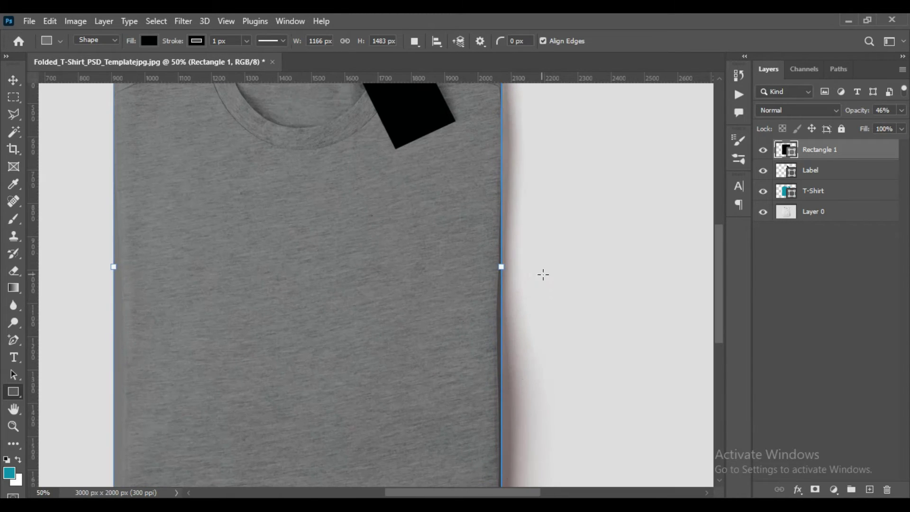
{"action": "scroll", "coordinate": [543, 274], "scroll_direction": "up", "scroll_amount": 3}
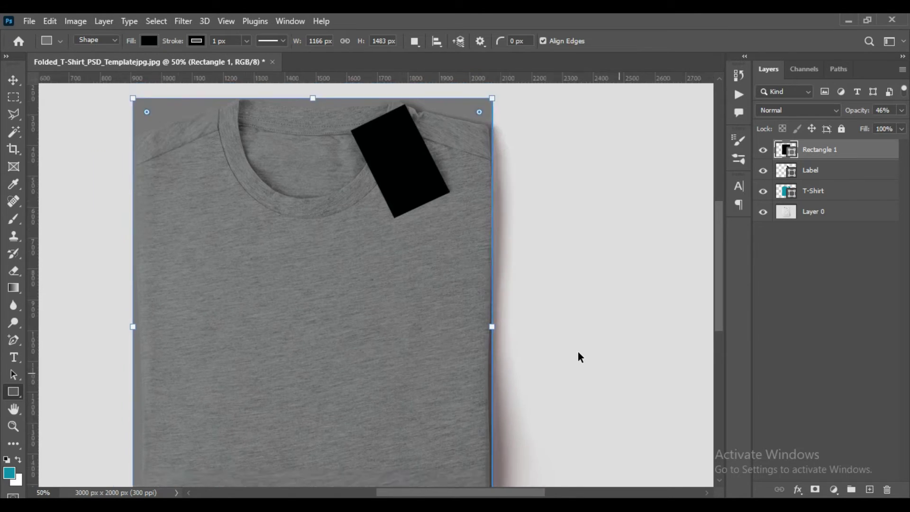
{"action": "key", "text": "ctrl+minus"}
{"action": "key", "text": "ctrl+minus"}
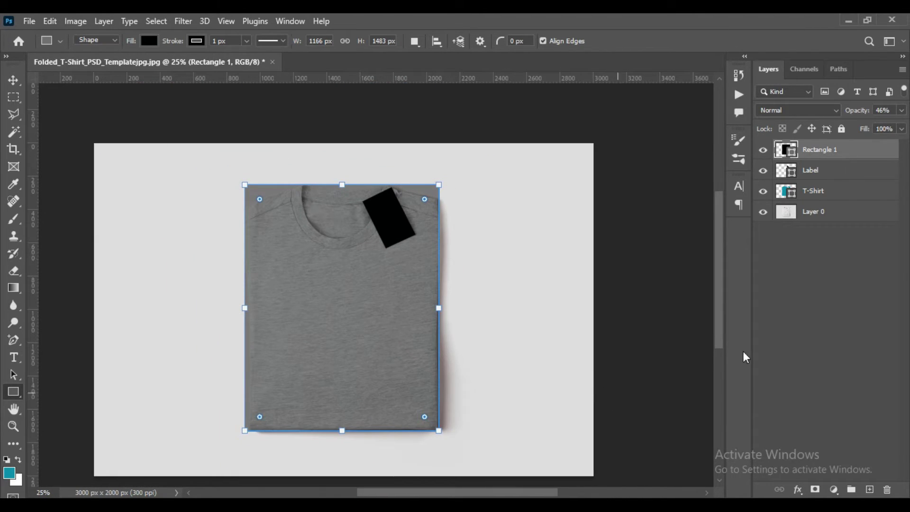
- Set the rectangle's opacity to 100% and change its fill to dark blue 012582
{"action": "left_click_drag", "start_coordinate": [854, 110], "coordinate": [2, 119]}
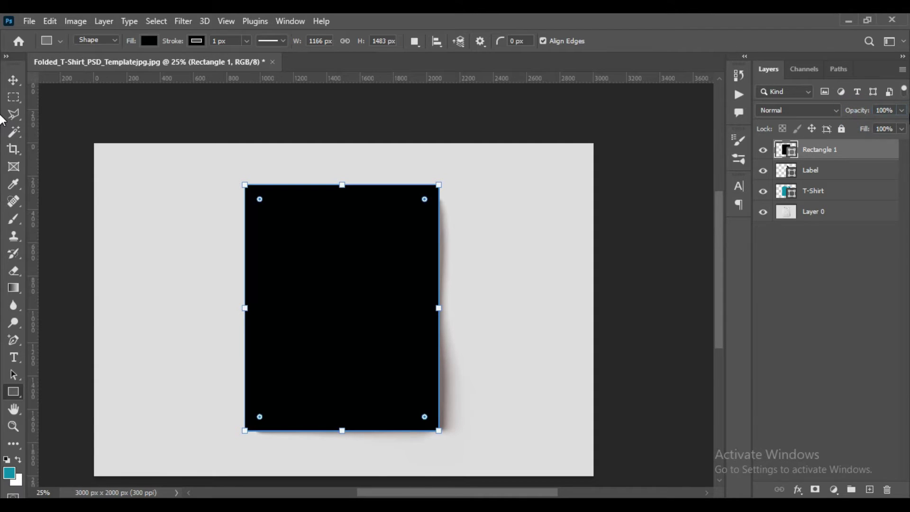
{"action": "left_click", "coordinate": [786, 152]}
{"action": "left_click", "coordinate": [786, 152]}
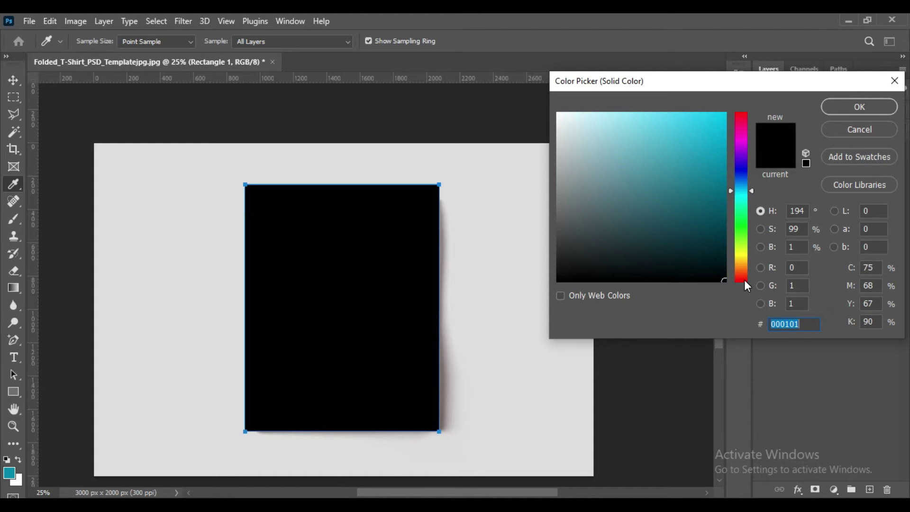
{"action": "left_click", "coordinate": [743, 186]}
{"action": "left_click", "coordinate": [744, 177]}
{"action": "left_click", "coordinate": [725, 196]}
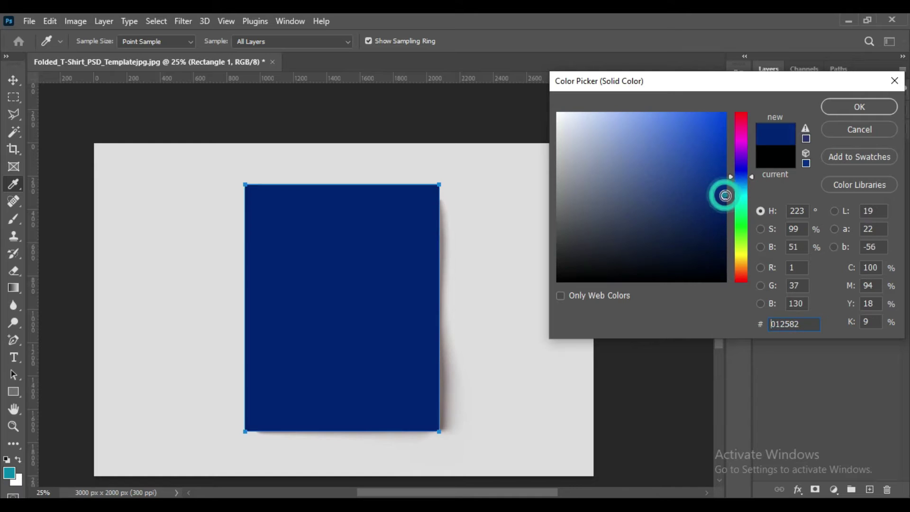
{"action": "left_click", "coordinate": [857, 107]}
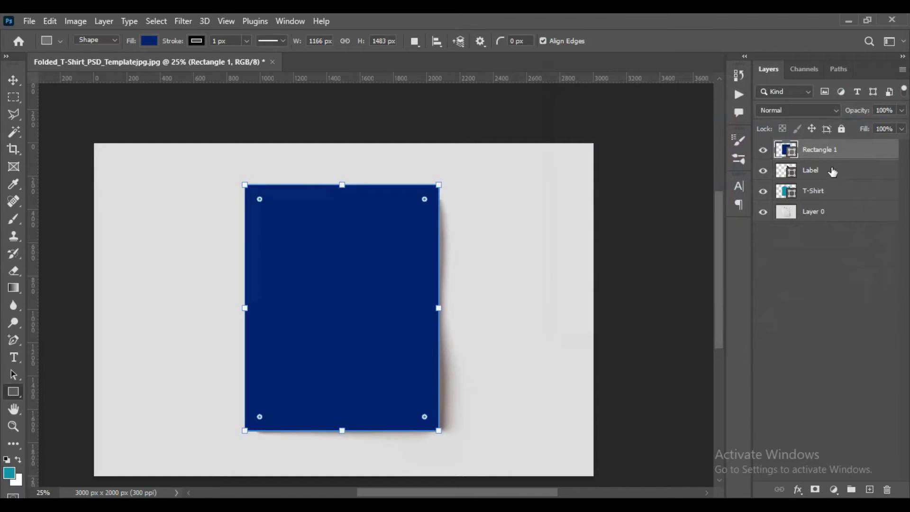
- Convert the blue rectangle layer to a smart object and hide it
{"action": "left_click", "coordinate": [13, 80]}
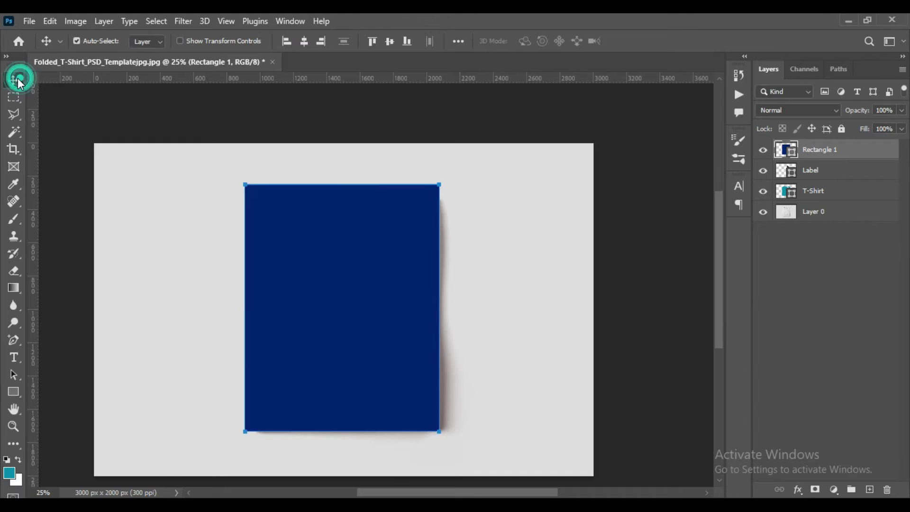
{"action": "right_click", "coordinate": [838, 152]}
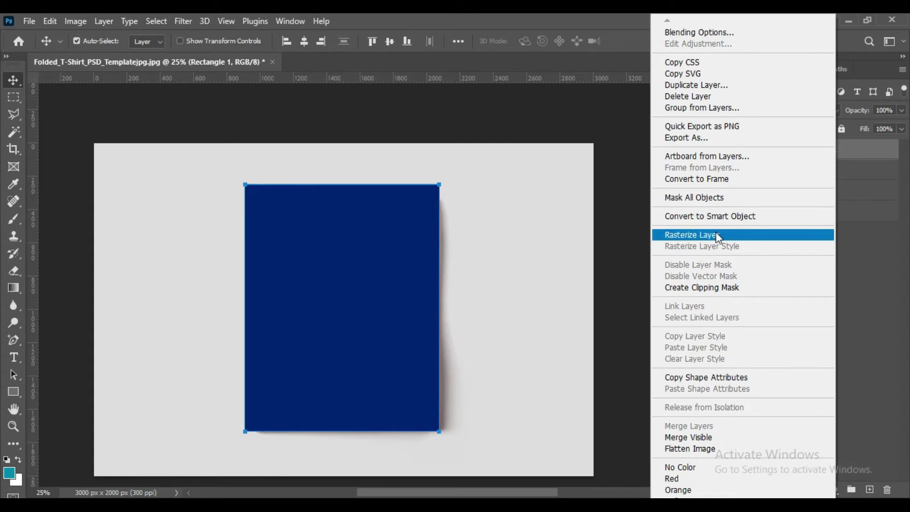
{"action": "left_click", "coordinate": [738, 216]}
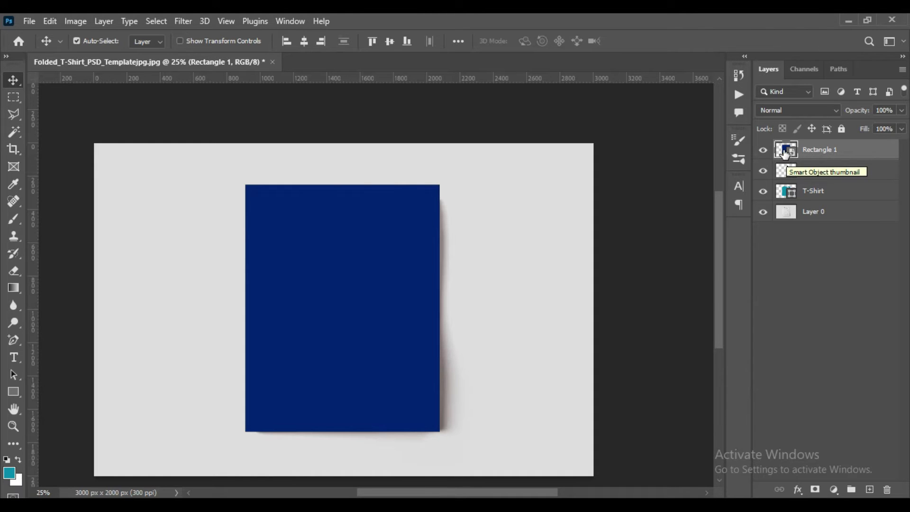
{"action": "left_click", "coordinate": [763, 151]}
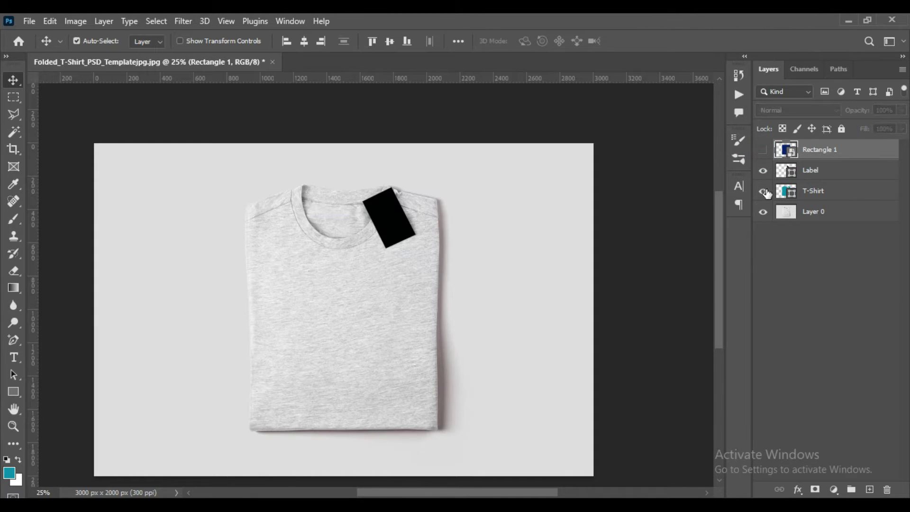
- Draw a rectangle shape of about 268 × 448 px over the black label, directly above the Label layer
{"action": "left_click", "coordinate": [785, 174]}
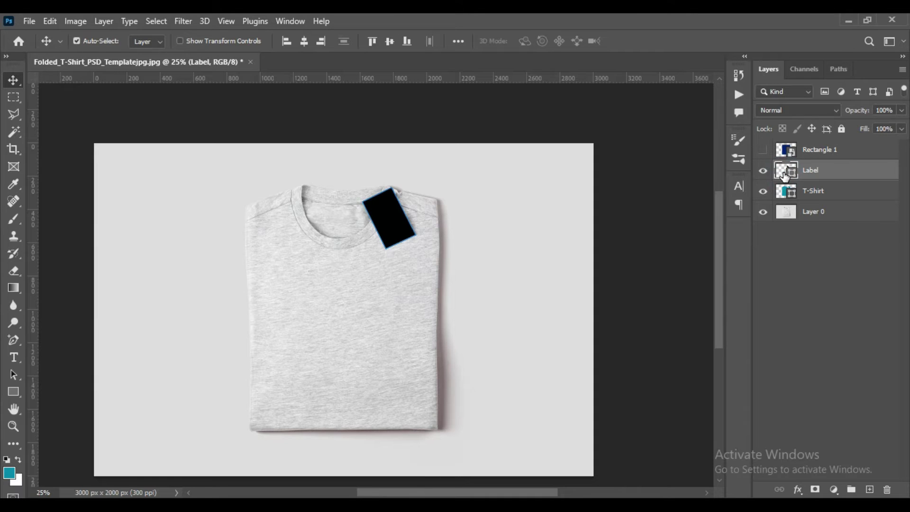
{"action": "left_click", "coordinate": [13, 392]}
{"action": "left_click", "coordinate": [70, 391]}
{"action": "left_click_drag", "start_coordinate": [362, 189], "coordinate": [406, 263]}
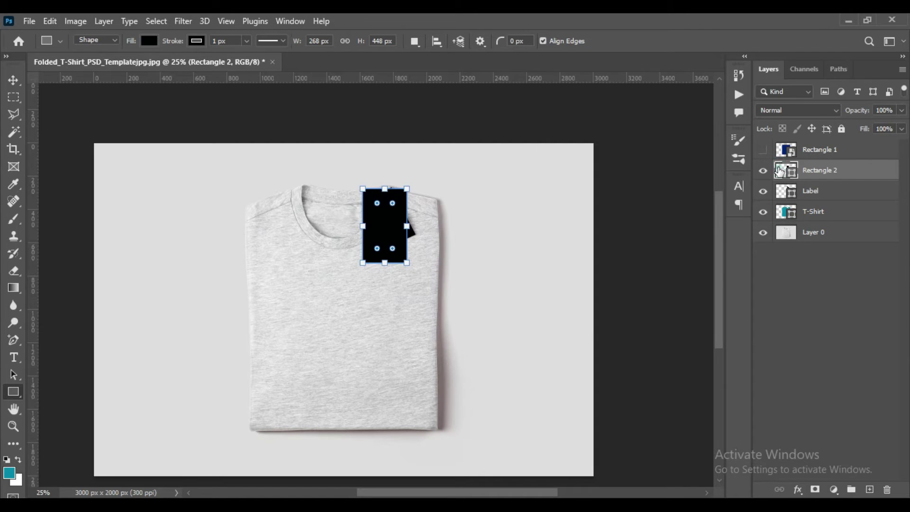
- Change the fill of the new rectangle over the label to bright red
{"action": "double_click", "coordinate": [780, 171]}
{"action": "left_click", "coordinate": [740, 278]}
{"action": "left_click", "coordinate": [725, 118]}
{"action": "left_click", "coordinate": [846, 108]}
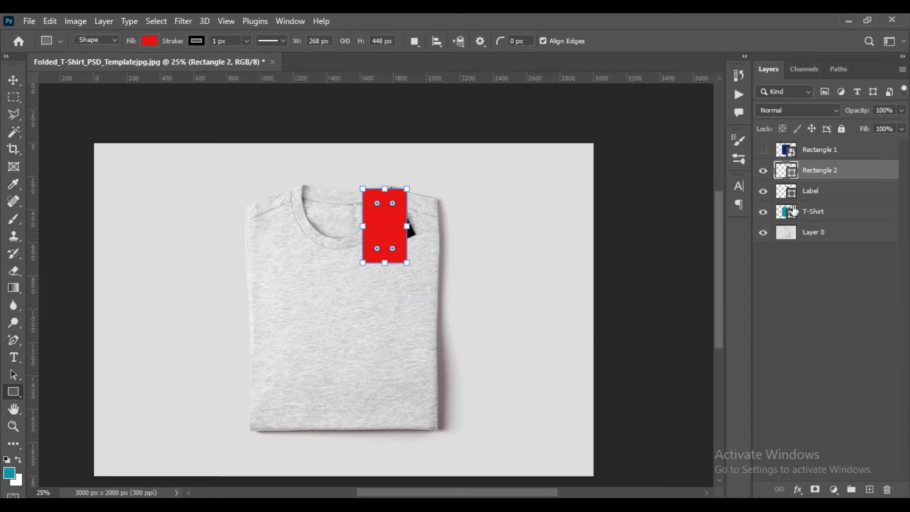
{"action": "left_click", "coordinate": [261, 116]}
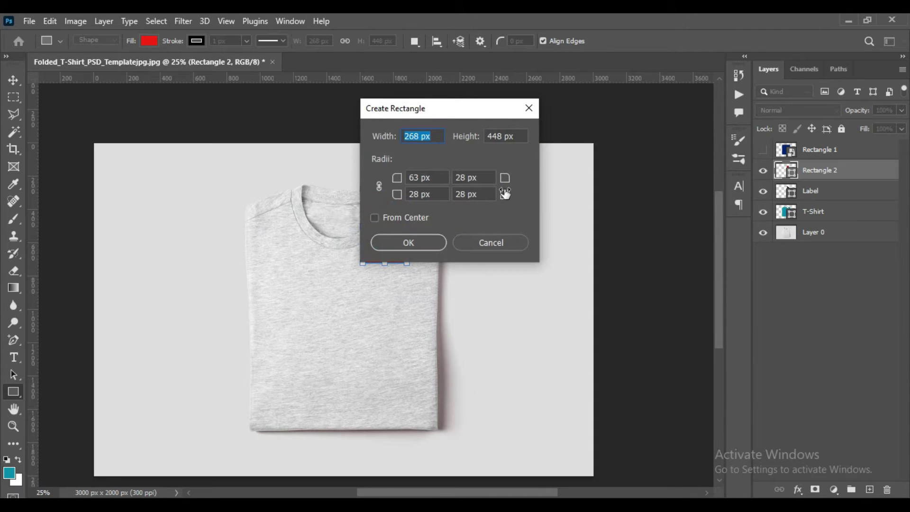
{"action": "left_click", "coordinate": [484, 244]}
- Convert the red rectangle layer to a smart object
{"action": "key", "text": "v"}
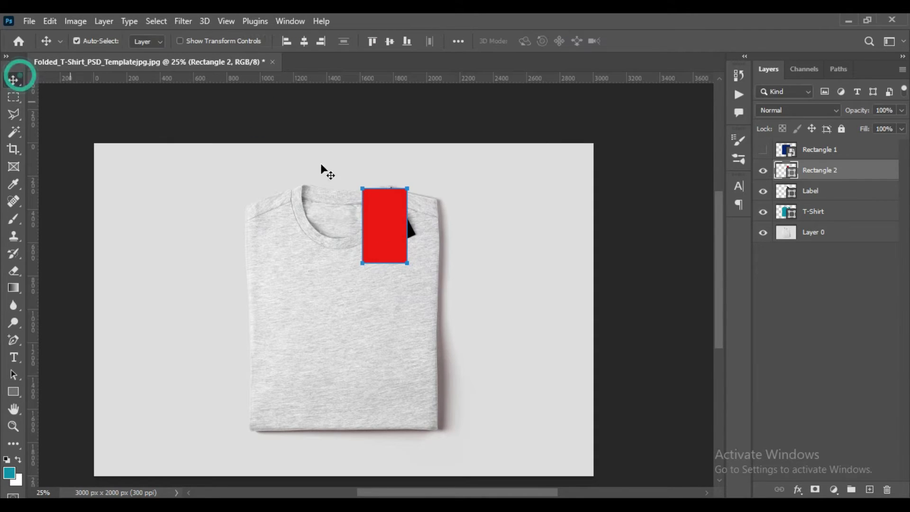
{"action": "right_click", "coordinate": [824, 174]}
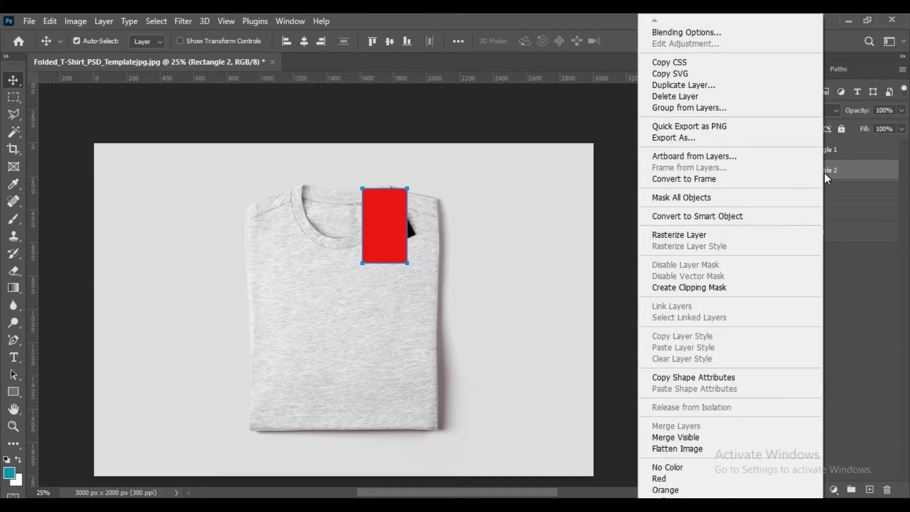
{"action": "left_click", "coordinate": [723, 217]}
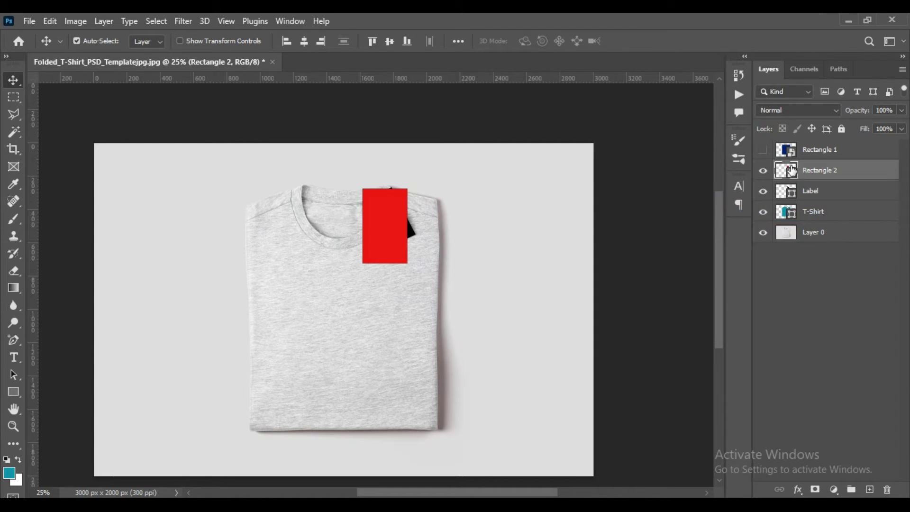
- Lower the red rectangle's opacity to 92%, then rotate it about -26.6° and move it over the tilted label
{"action": "key", "text": "ctrl+t"}
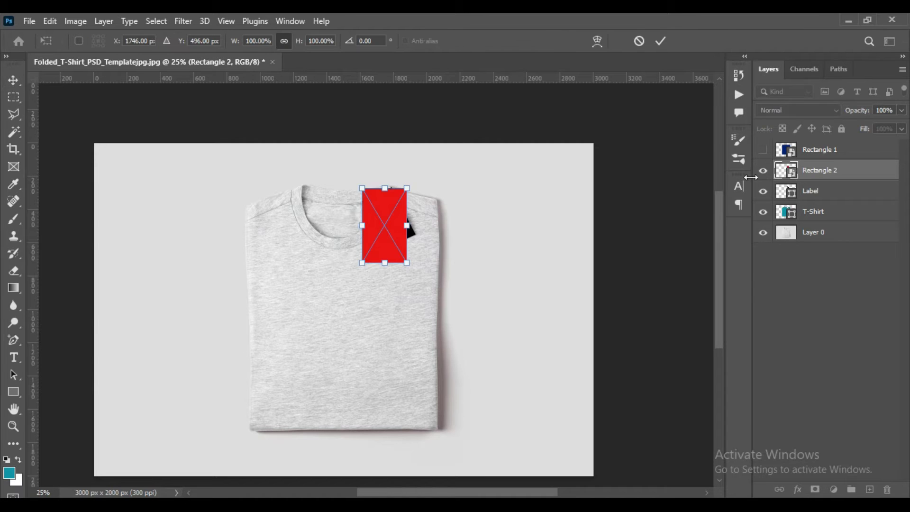
{"action": "left_click_drag", "start_coordinate": [858, 110], "coordinate": [853, 110]}
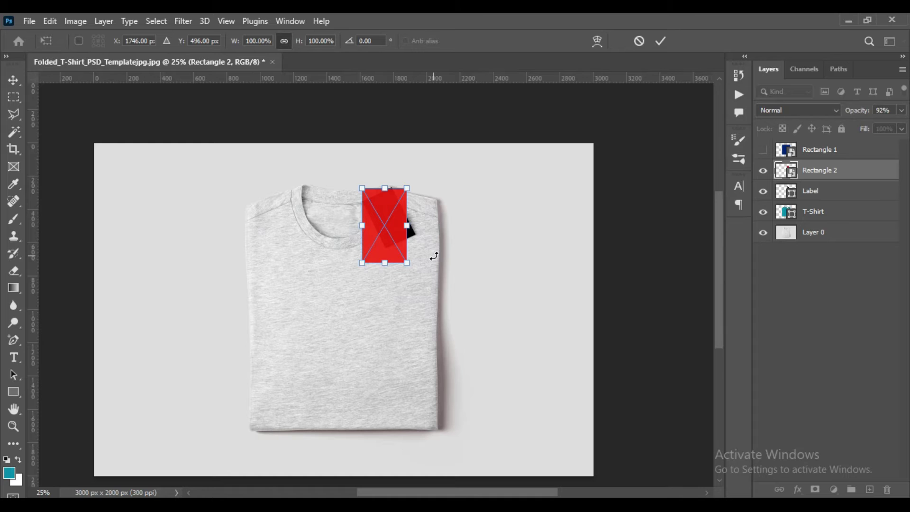
{"action": "scroll", "coordinate": [433, 253], "scroll_direction": "up", "scroll_amount": 2}
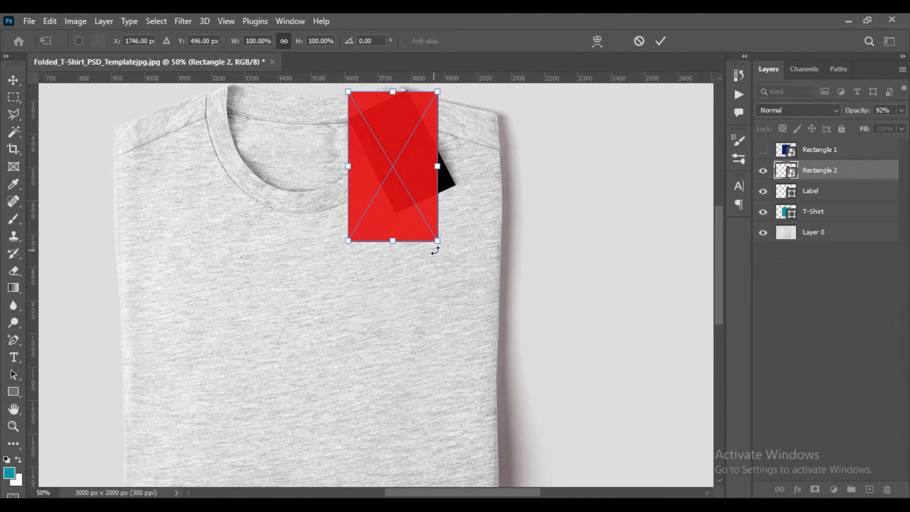
{"action": "scroll", "coordinate": [493, 284], "scroll_direction": "up", "scroll_amount": 2}
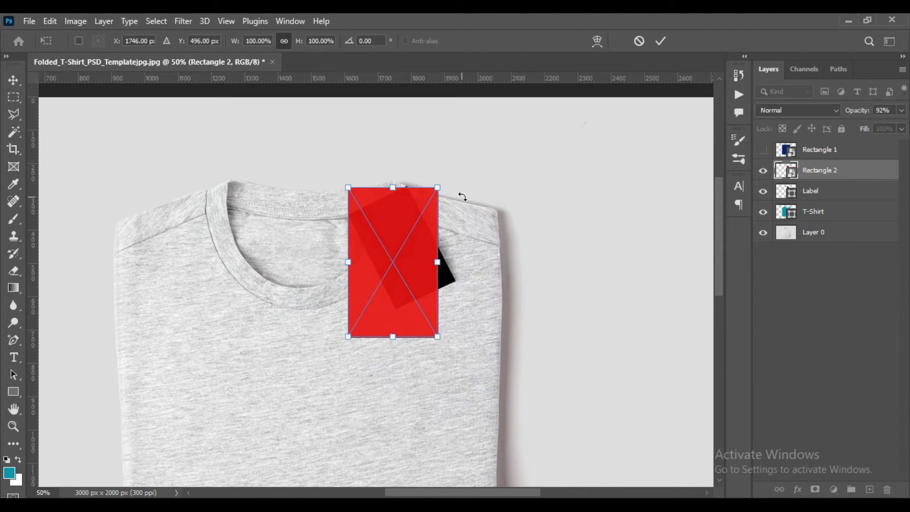
{"action": "left_click_drag", "start_coordinate": [452, 186], "coordinate": [422, 131]}
{"action": "left_click_drag", "start_coordinate": [417, 162], "coordinate": [414, 154]}
{"action": "mouse_move", "coordinate": [413, 247]}
{"action": "left_mouse_down"}
{"action": "mouse_move", "coordinate": [430, 247]}
{"action": "mouse_move", "coordinate": [434, 239]}
{"action": "mouse_move", "coordinate": [423, 239]}
{"action": "left_mouse_up"}
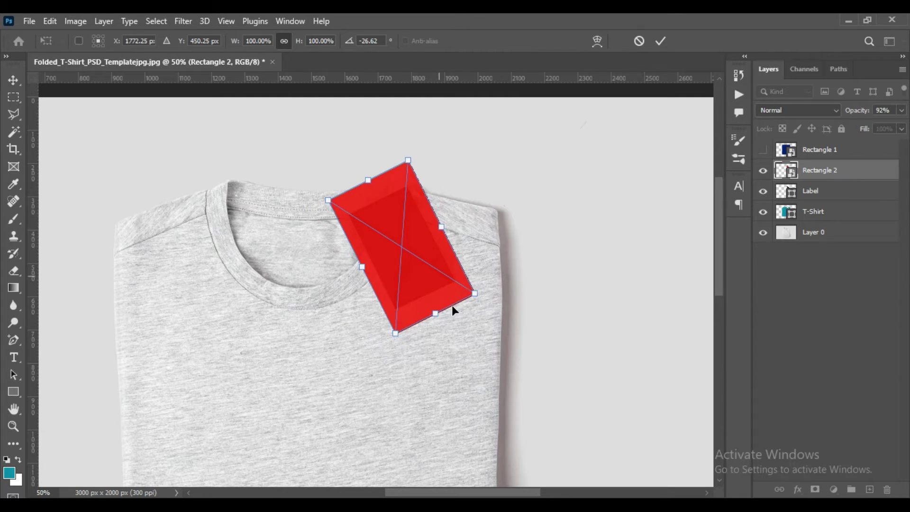
- Scale the rotated red rectangle down to about 72.5% and line up its corners with the label
{"action": "left_click_drag", "start_coordinate": [474, 293], "coordinate": [456, 282]}
{"action": "left_click_drag", "start_coordinate": [387, 316], "coordinate": [386, 309]}
{"action": "left_click", "coordinate": [366, 182]}
{"action": "left_click_drag", "start_coordinate": [366, 181], "coordinate": [376, 198]}
{"action": "left_click_drag", "start_coordinate": [412, 238], "coordinate": [414, 239]}
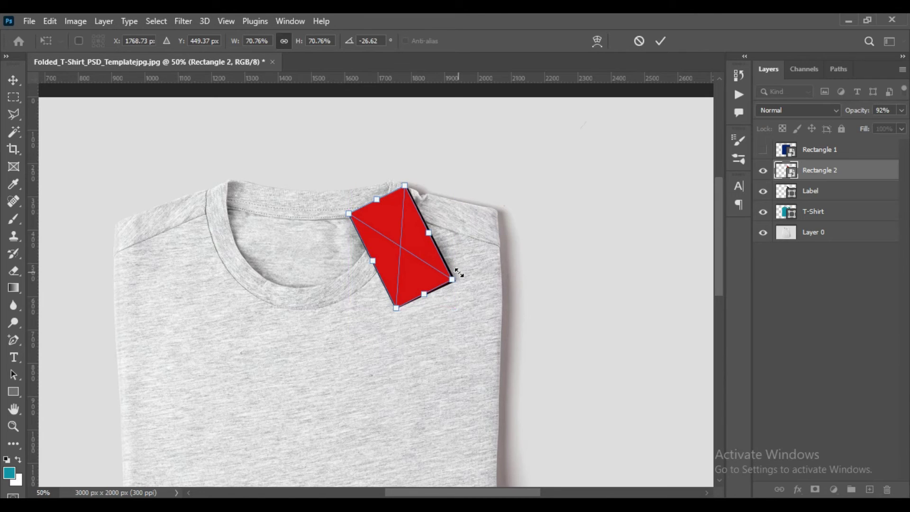
{"action": "left_click_drag", "start_coordinate": [452, 279], "coordinate": [454, 281]}
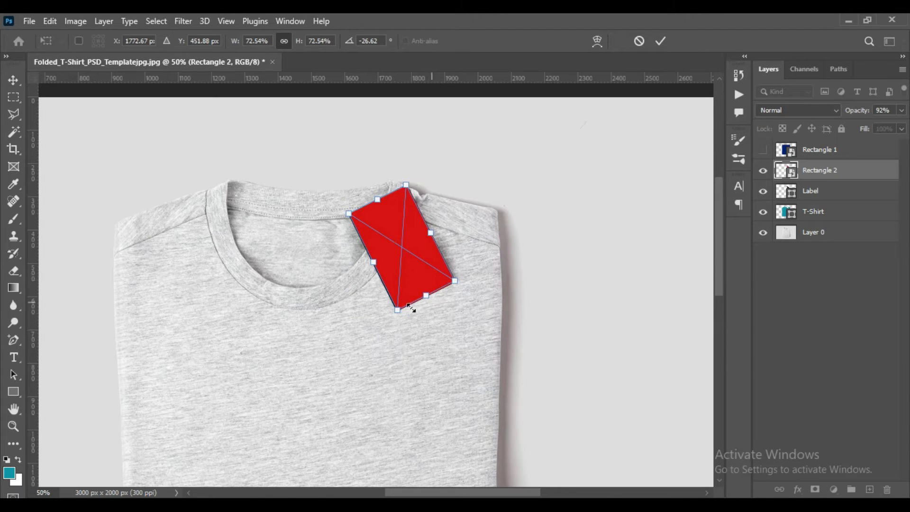
- Refine the red rectangle's scale to about 74% and shift it to match the label's edges
{"action": "key", "text": "ctrl+plus"}
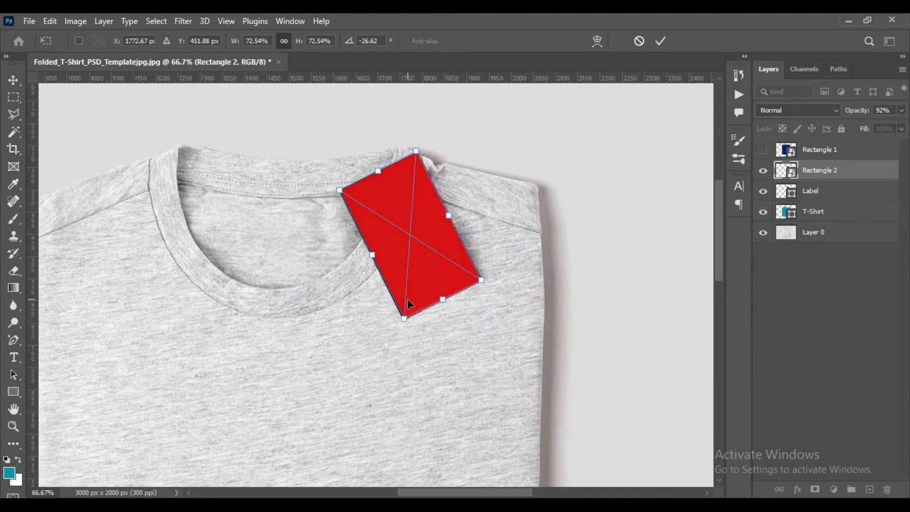
{"action": "left_click_drag", "start_coordinate": [373, 255], "coordinate": [370, 257]}
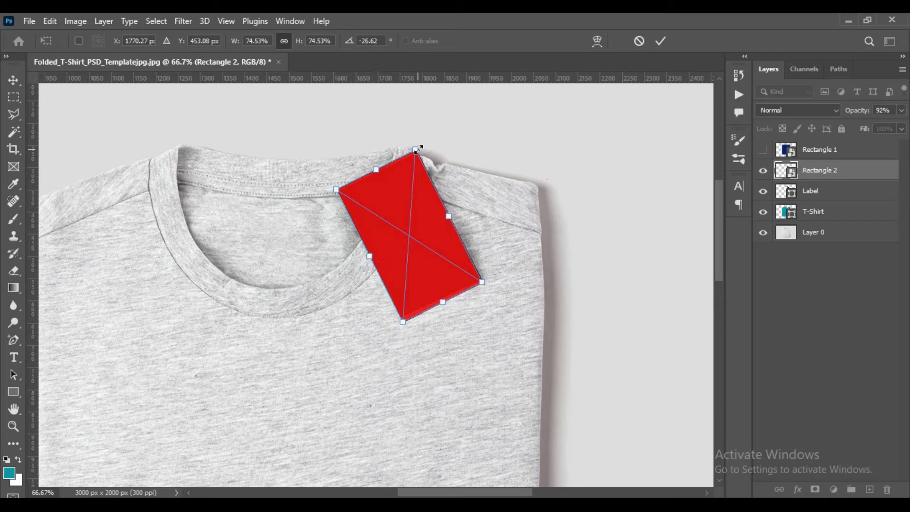
{"action": "left_click", "coordinate": [378, 169]}
{"action": "left_click_drag", "start_coordinate": [448, 213], "coordinate": [454, 213]}
{"action": "left_click_drag", "start_coordinate": [443, 304], "coordinate": [442, 299]}
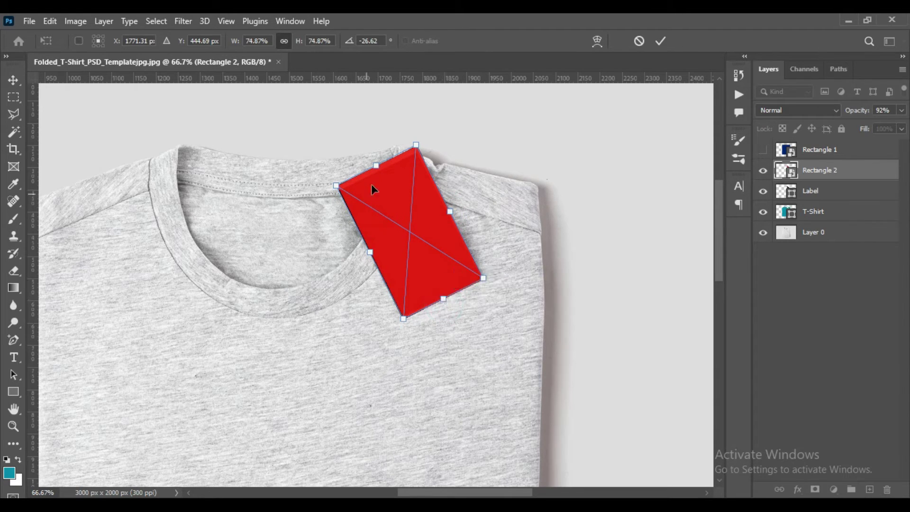
{"action": "left_click_drag", "start_coordinate": [376, 166], "coordinate": [378, 173]}
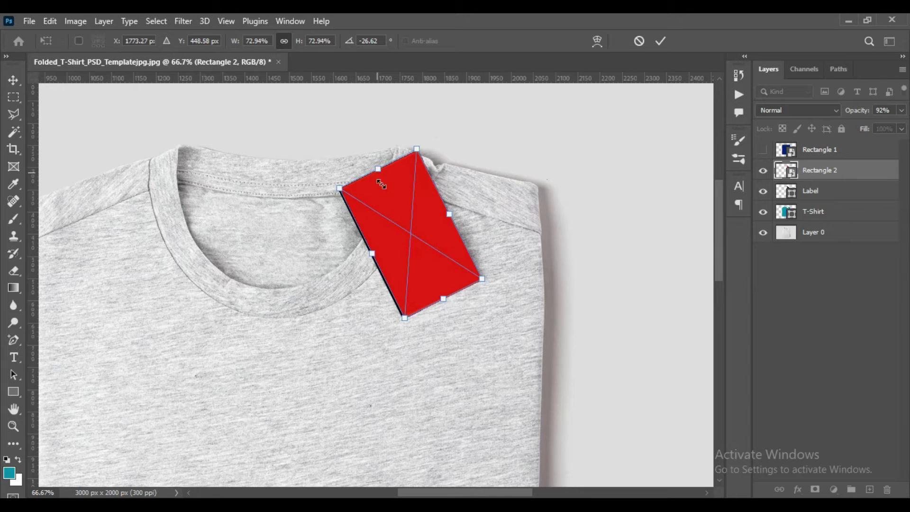
{"action": "left_click_drag", "start_coordinate": [397, 241], "coordinate": [394, 243]}
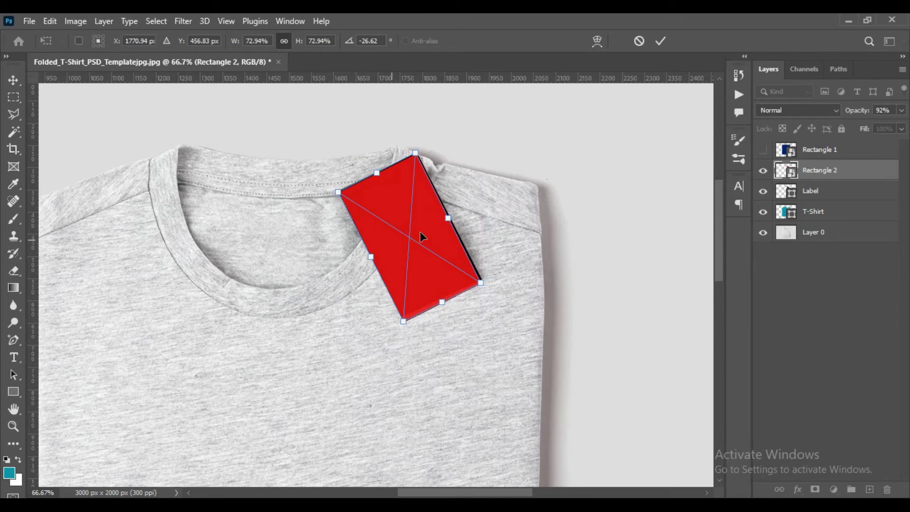
{"action": "left_click_drag", "start_coordinate": [449, 218], "coordinate": [454, 217]}
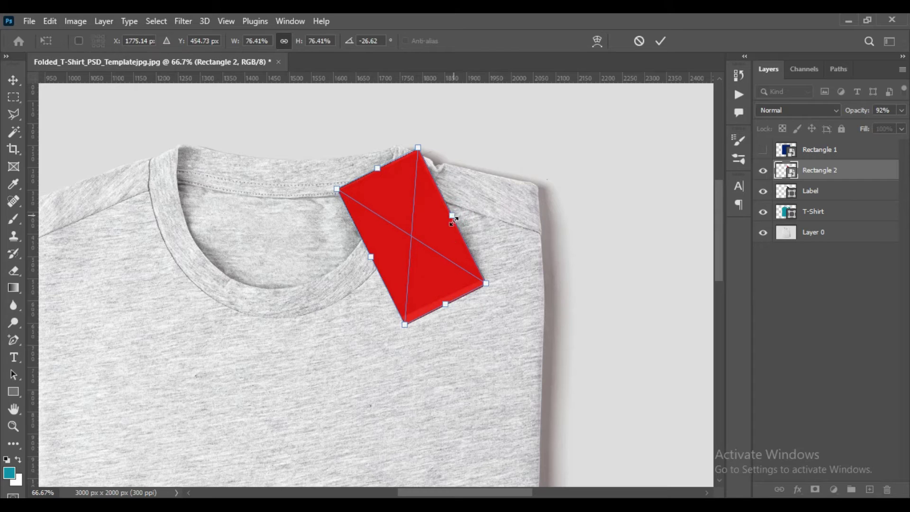
{"action": "left_click_drag", "start_coordinate": [443, 303], "coordinate": [441, 298]}
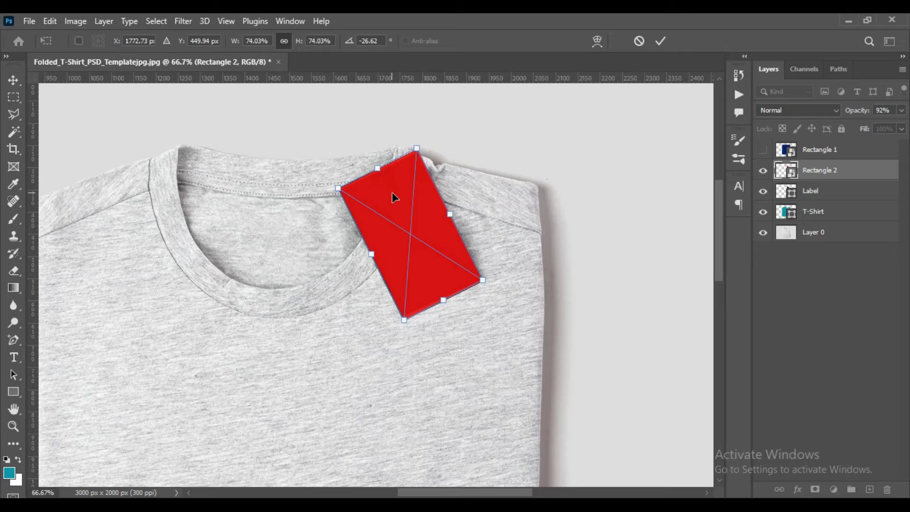
- Reduce only the red rectangle's height to about 73.3%, nudge it to cover the label and apply the transform
{"action": "key", "text": "Up"}
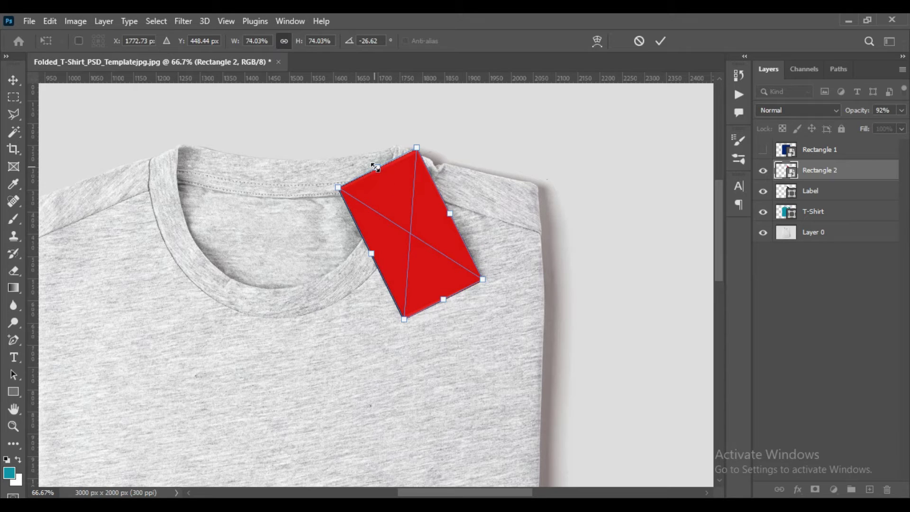
{"action": "left_click_drag", "start_coordinate": [375, 168], "coordinate": [374, 168]}
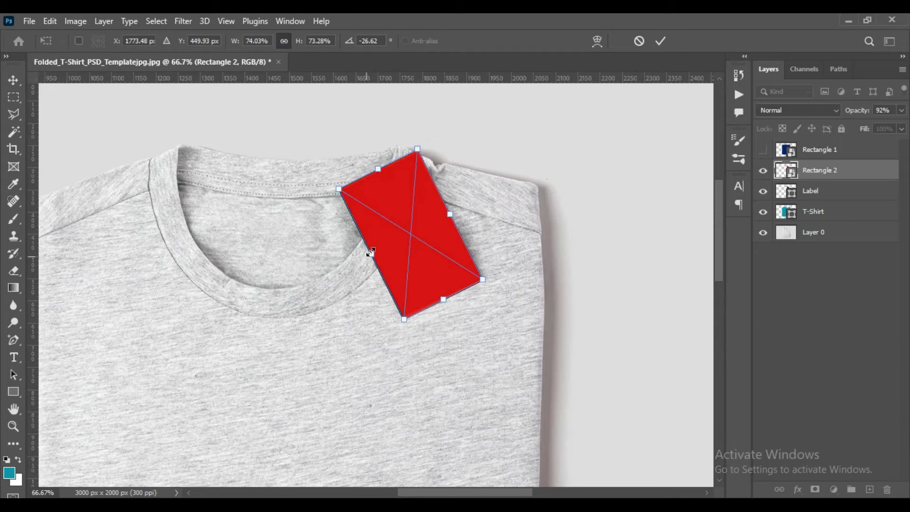
{"action": "key", "text": "Left"}
{"action": "key", "text": "Left"}
{"action": "key", "text": "Left"}
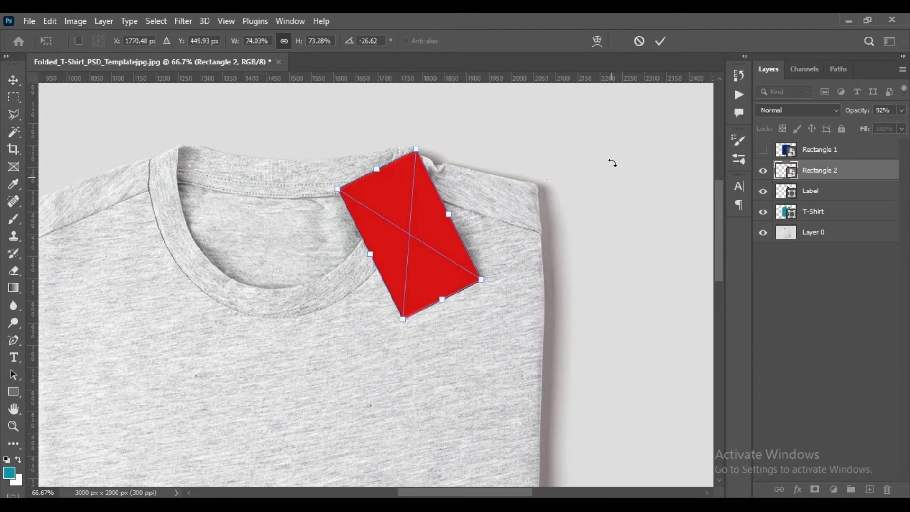
{"action": "key", "text": "Down"}
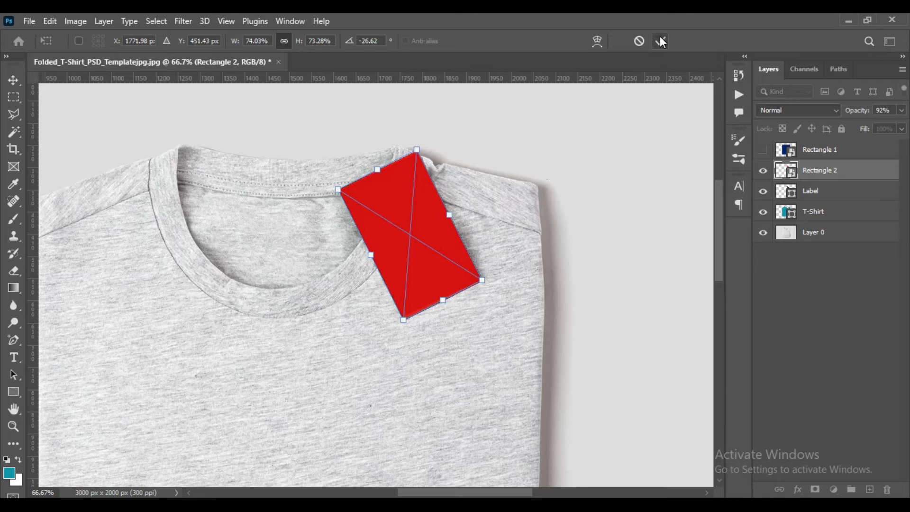
{"action": "left_click", "coordinate": [662, 42]}
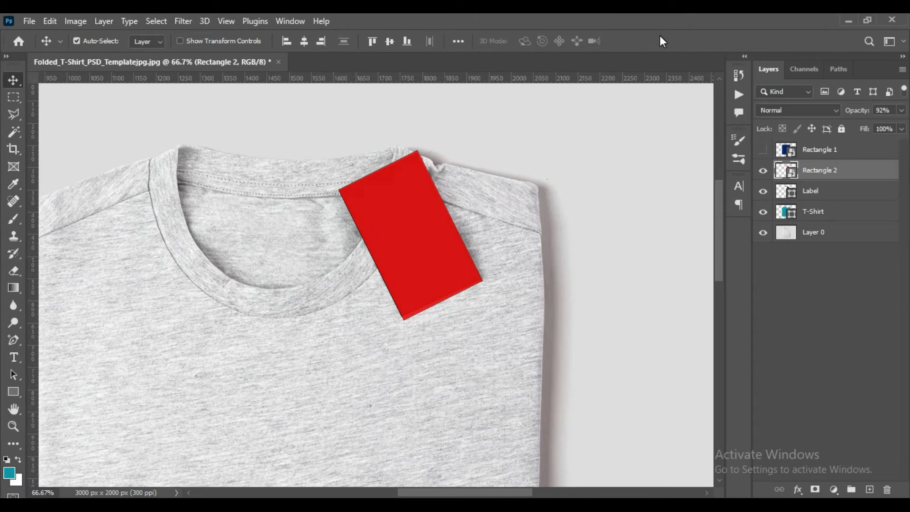
- Show the blue Rectangle 1 layer and open its smart object contents for editing
{"action": "key", "text": "ctrl+minus"}
{"action": "key", "text": "ctrl+minus"}
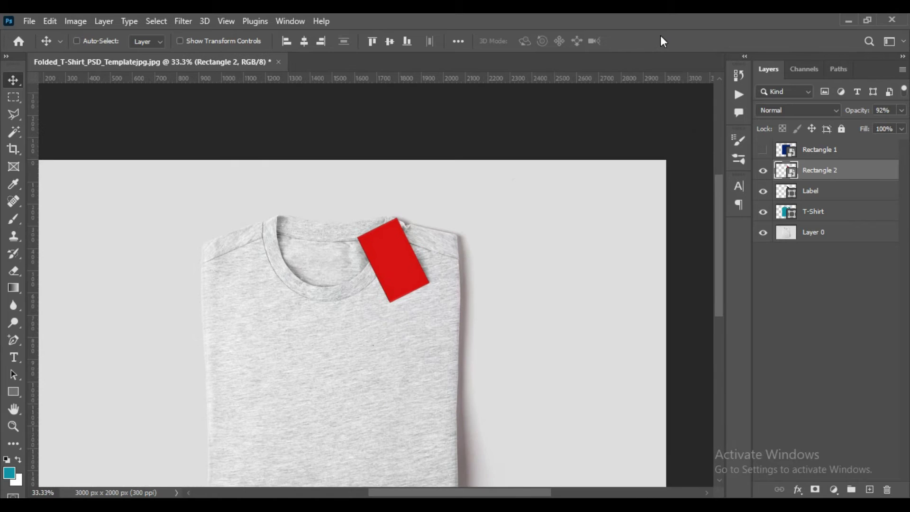
{"action": "scroll", "coordinate": [685, 166], "scroll_direction": "down", "scroll_amount": 2}
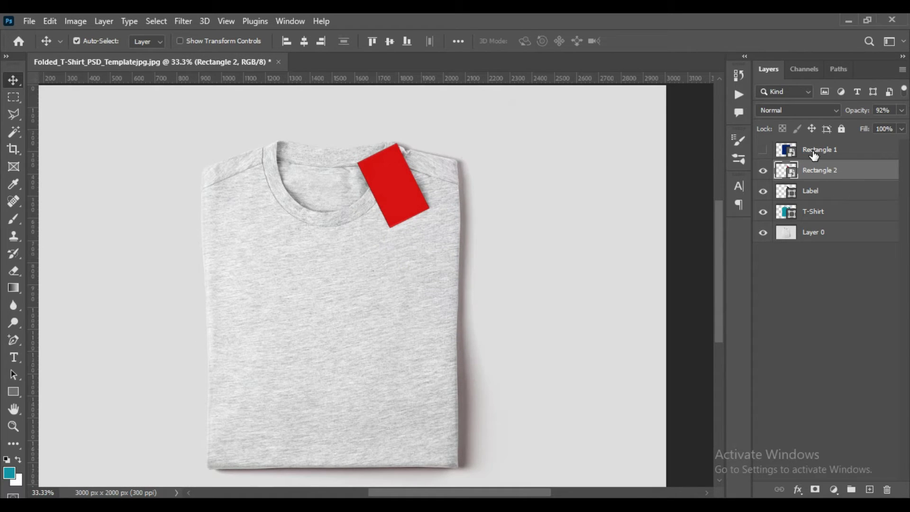
{"action": "left_click", "coordinate": [763, 150]}
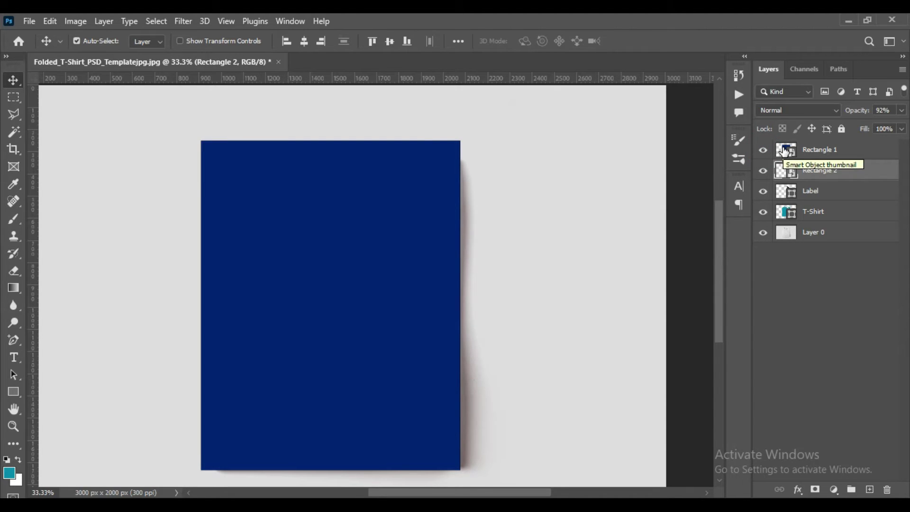
{"action": "double_click", "coordinate": [784, 151]}
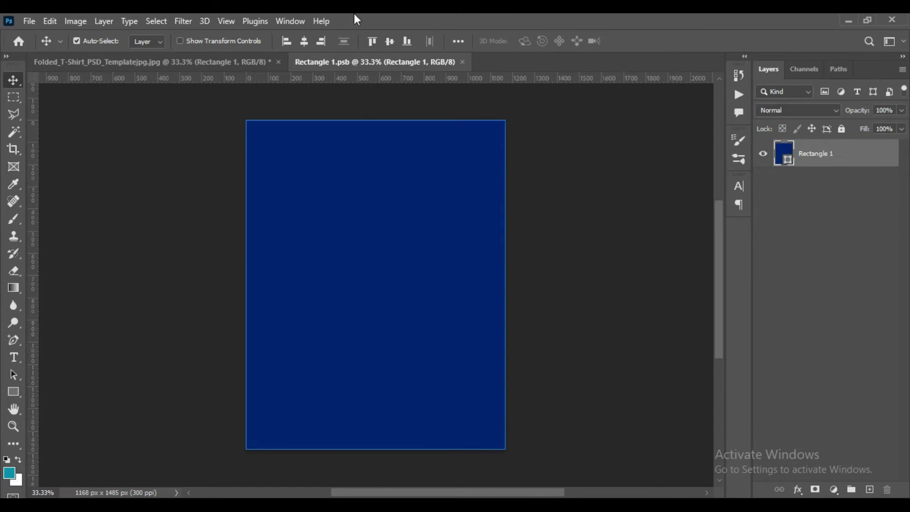
- Add a centred three-line text reading "FREE / T-SHIRT / MOCKUP" in 25 pt Broadway on the blue rectangle
{"action": "left_click", "coordinate": [14, 359]}
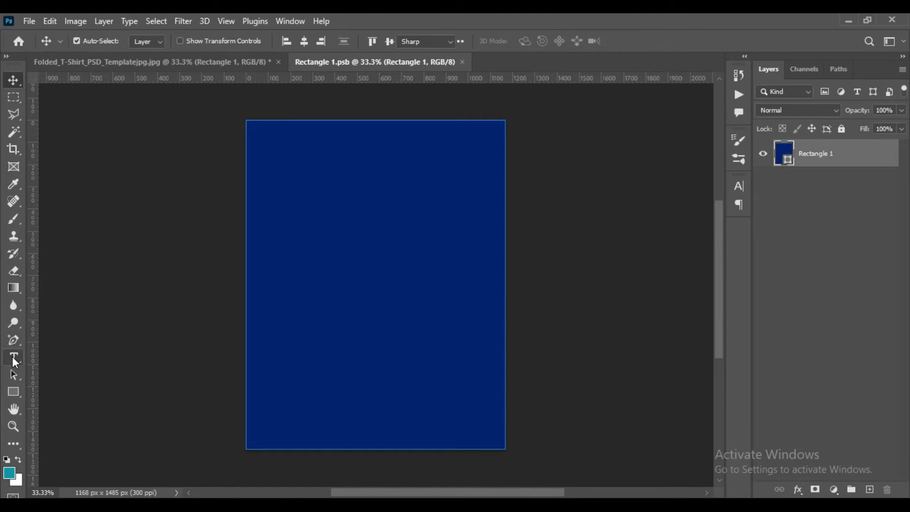
{"action": "left_click", "coordinate": [80, 357]}
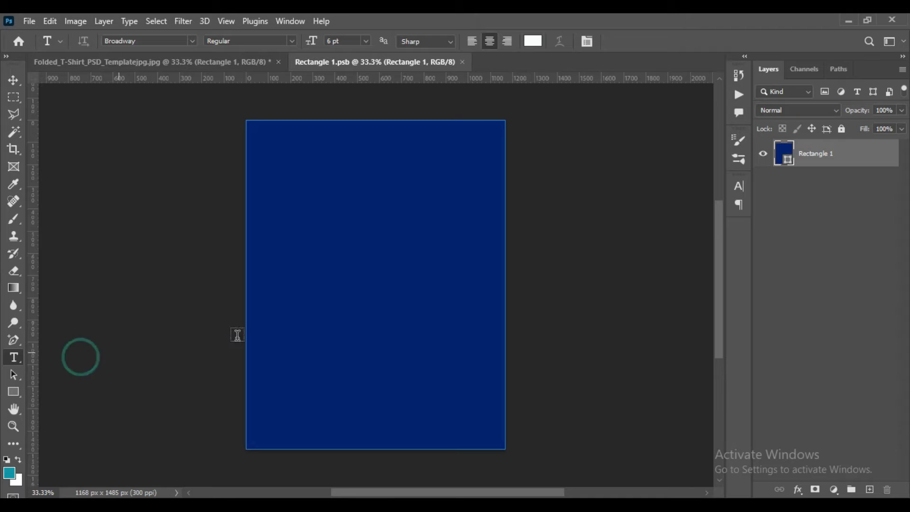
{"action": "left_click", "coordinate": [330, 247]}
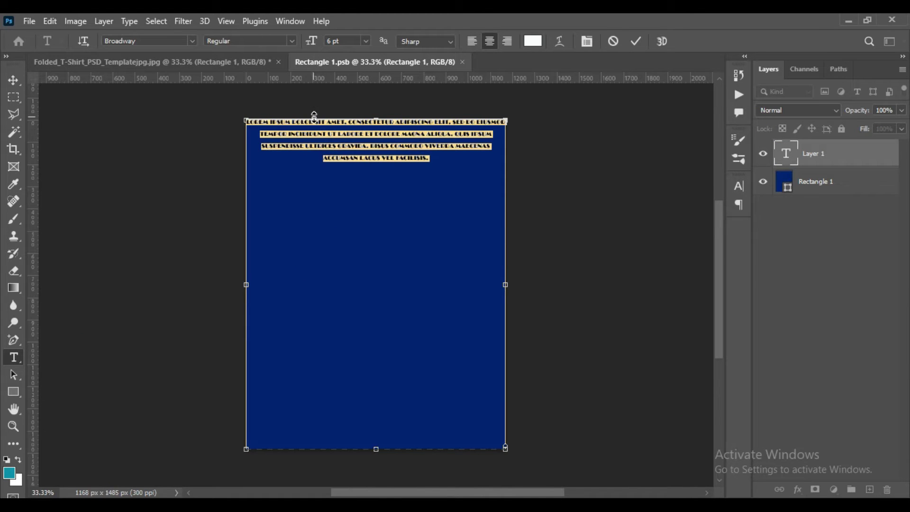
{"action": "mouse_move", "coordinate": [312, 42]}
{"action": "left_mouse_down"}
{"action": "mouse_move", "coordinate": [334, 45]}
{"action": "mouse_move", "coordinate": [325, 47]}
{"action": "left_mouse_up"}
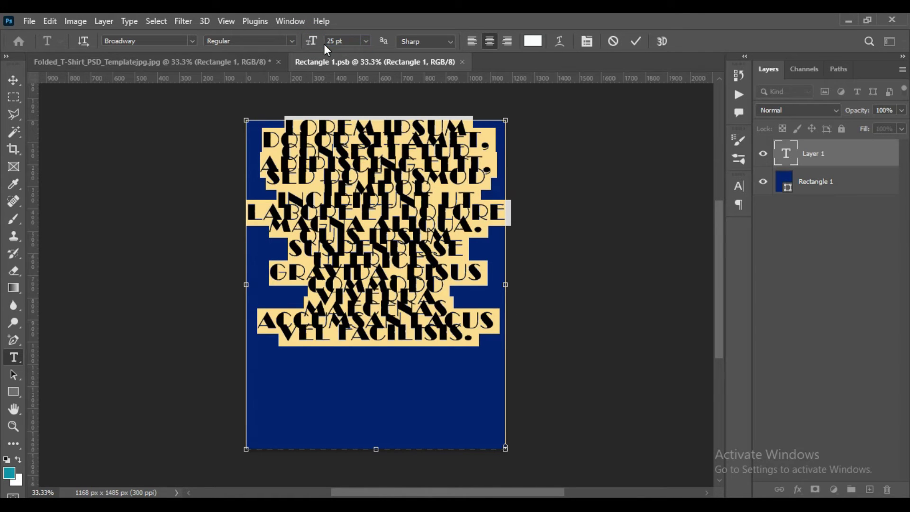
{"action": "key", "text": "BackSpace"}
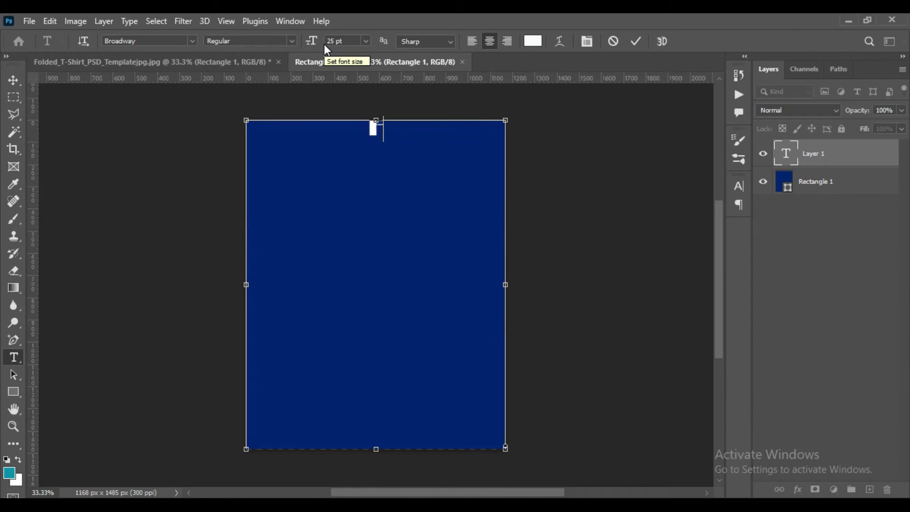
{"action": "type", "text": "FREE"}
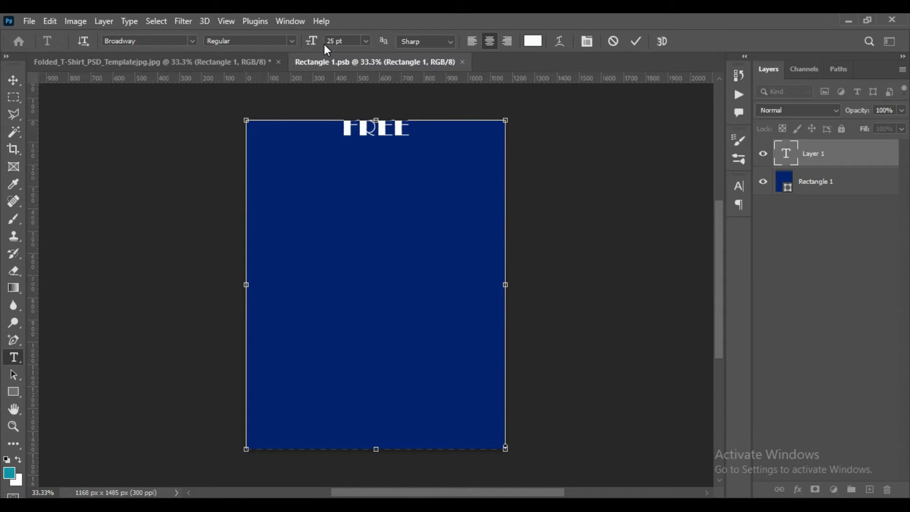
{"action": "key", "text": "Return"}
{"action": "type", "text": "T-SHI"}
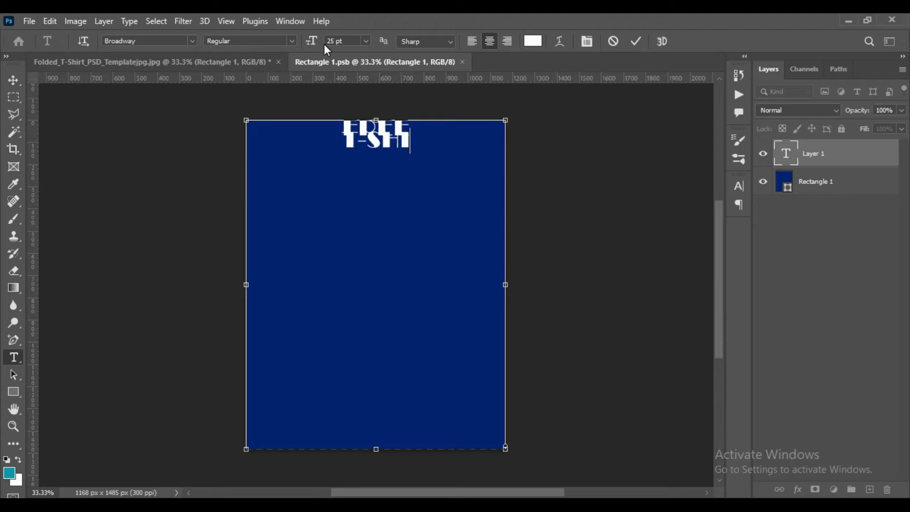
{"action": "type", "text": "RT"}
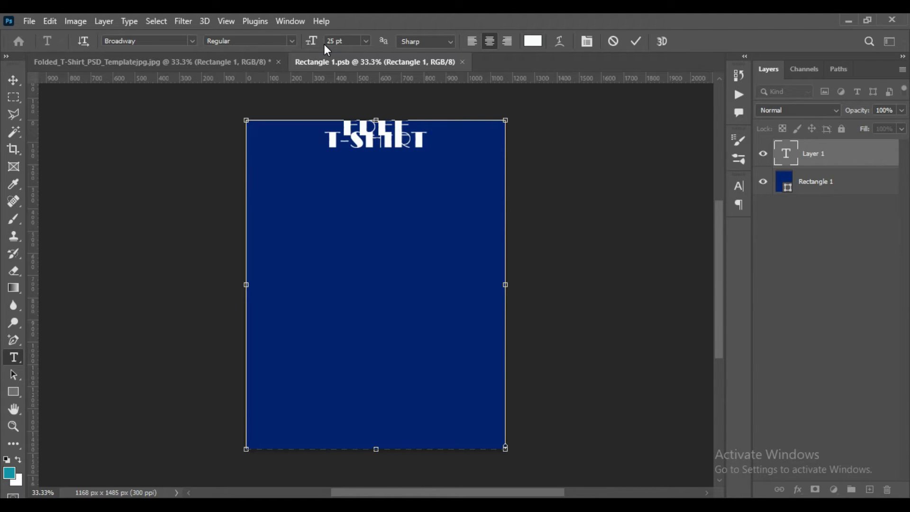
{"action": "key", "text": "Return"}
{"action": "type", "text": "MOCKUP"}
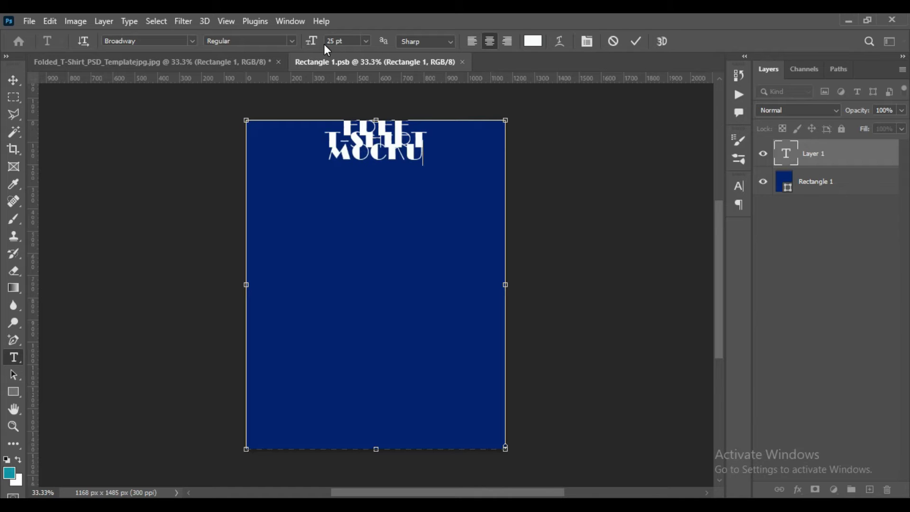
- Set the leading of all three text lines to Auto and move the text down to the middle of the canvas
{"action": "double_click", "coordinate": [380, 142]}
{"action": "left_click_drag", "start_coordinate": [429, 152], "coordinate": [507, 68]}
{"action": "left_click", "coordinate": [588, 42]}
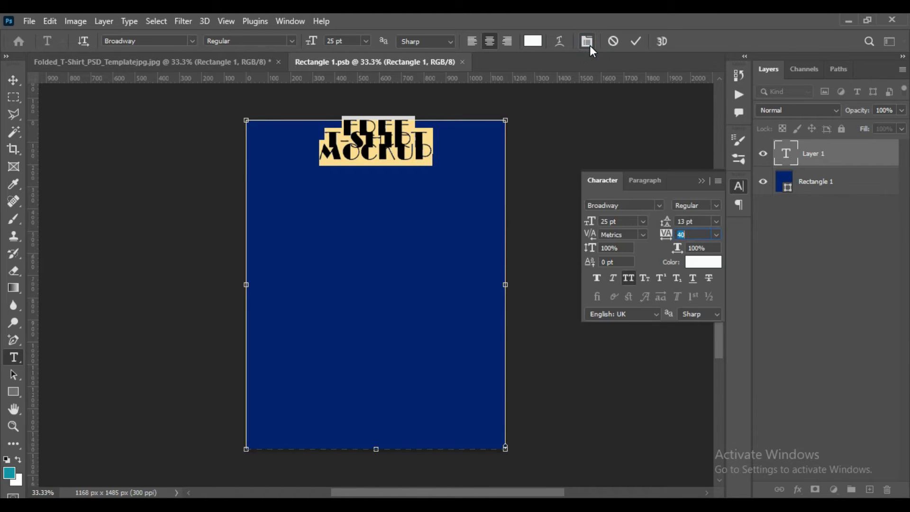
{"action": "left_click", "coordinate": [716, 221]}
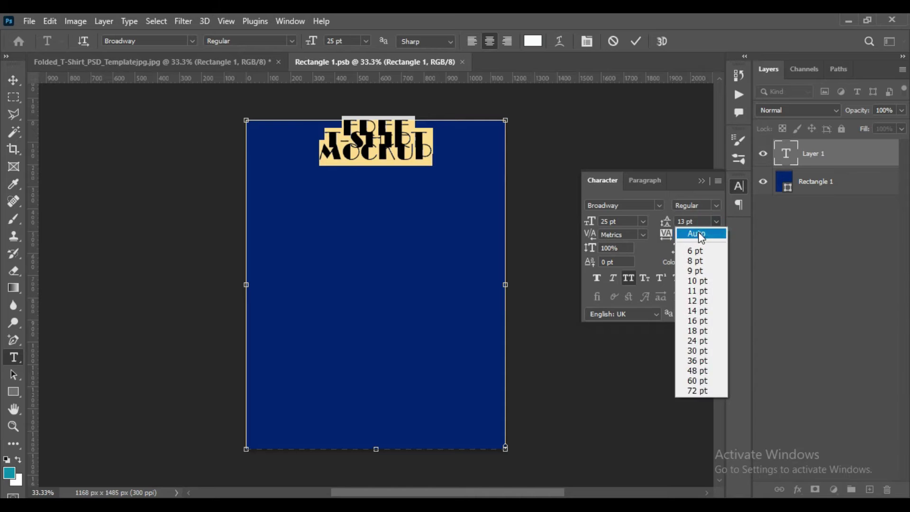
{"action": "left_click", "coordinate": [699, 235]}
{"action": "left_click", "coordinate": [636, 41]}
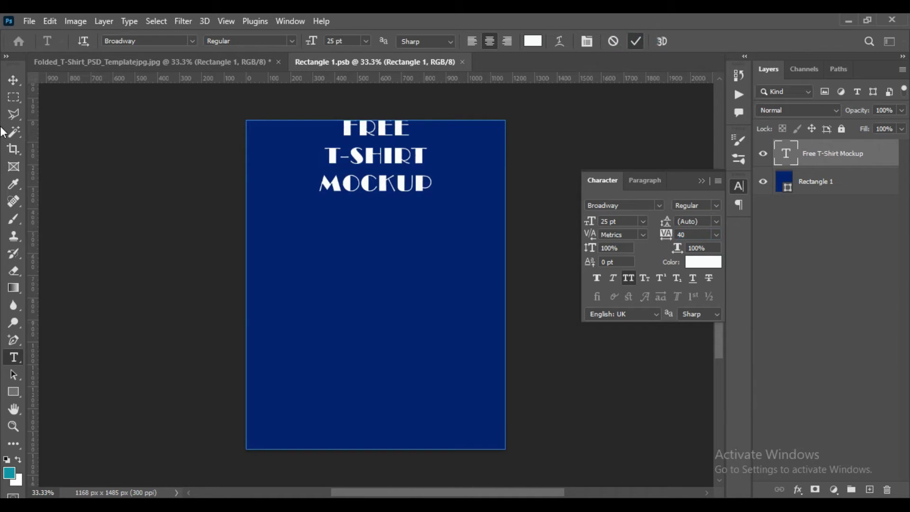
{"action": "left_click", "coordinate": [13, 79]}
{"action": "left_click_drag", "start_coordinate": [361, 161], "coordinate": [366, 286]}
- Enlarge the text lines to 58 pt for FREE, 49 pt for T-SHIRT and 45 pt for MOCKUP
{"action": "left_click", "coordinate": [13, 357]}
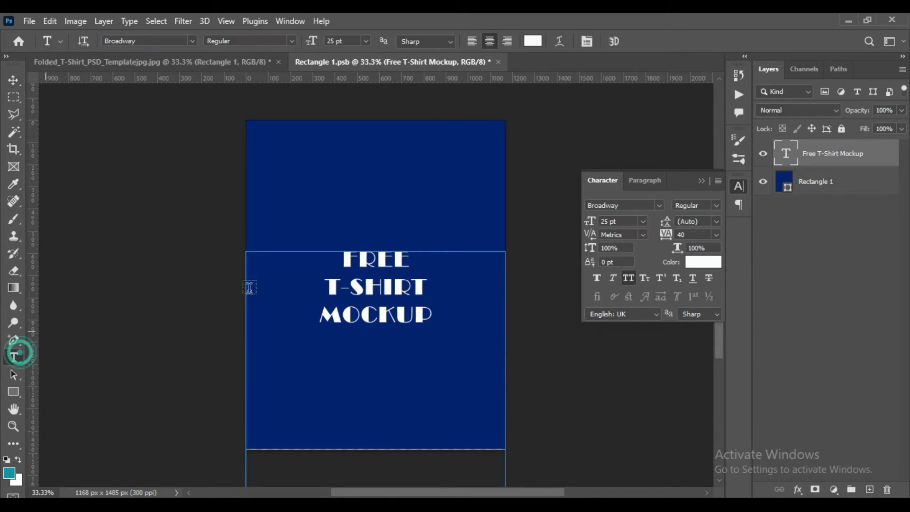
{"action": "double_click", "coordinate": [350, 264]}
{"action": "left_click_drag", "start_coordinate": [311, 41], "coordinate": [334, 46]}
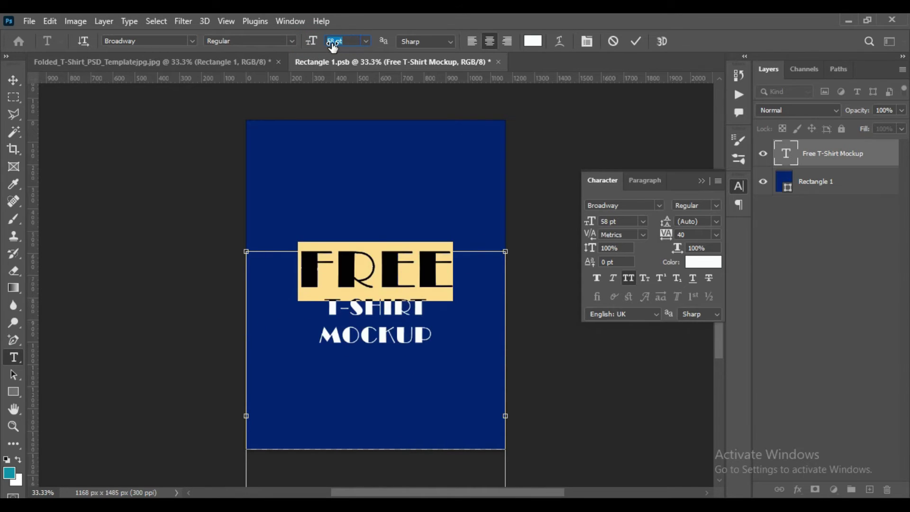
{"action": "triple_click", "coordinate": [353, 306]}
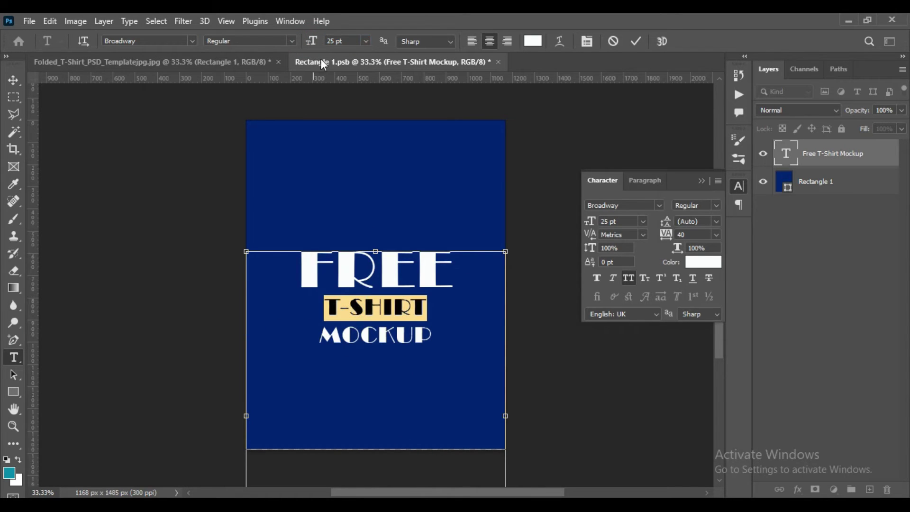
{"action": "left_click_drag", "start_coordinate": [311, 41], "coordinate": [330, 44]}
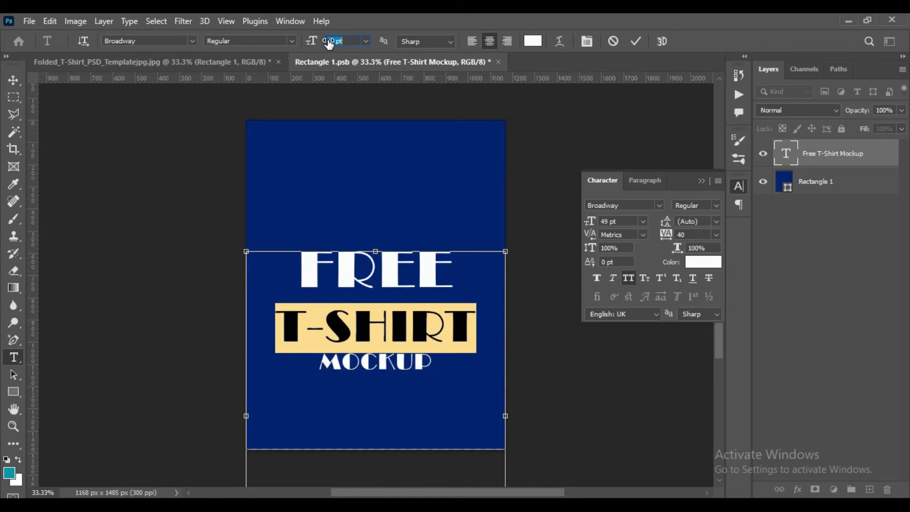
{"action": "triple_click", "coordinate": [374, 366]}
{"action": "left_click_drag", "start_coordinate": [316, 42], "coordinate": [327, 48]}
- Tighten the leading of the T-SHIRT line and the MOCKUP line (46 pt), then centre the finished text horizontally
{"action": "triple_click", "coordinate": [439, 326]}
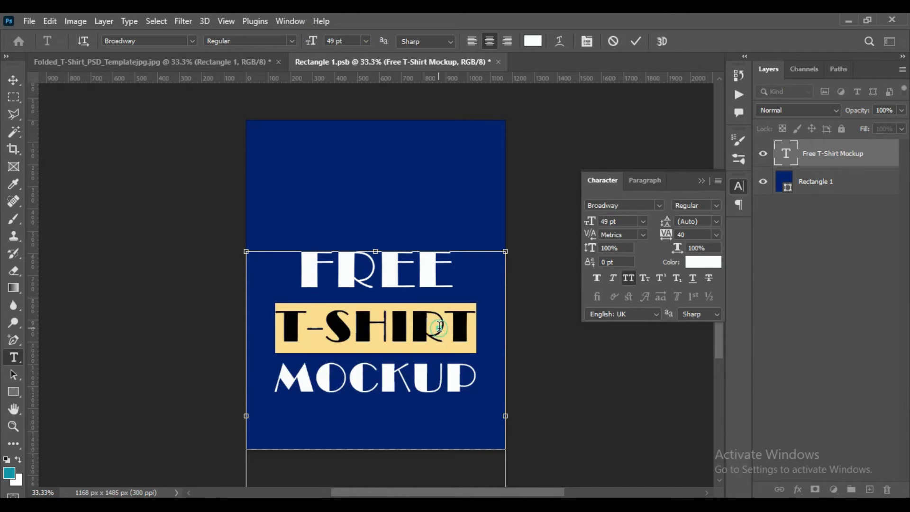
{"action": "left_click_drag", "start_coordinate": [666, 223], "coordinate": [662, 224]}
{"action": "triple_click", "coordinate": [415, 372]}
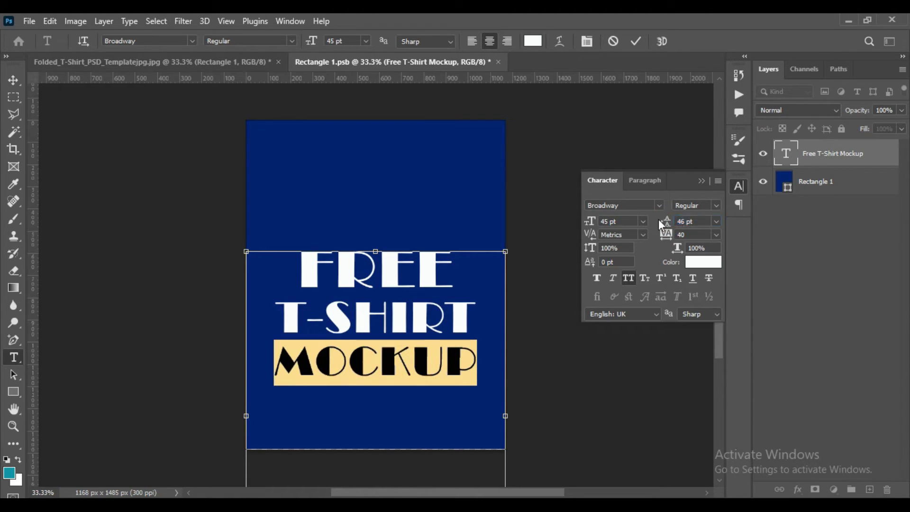
{"action": "left_click", "coordinate": [701, 181]}
{"action": "left_click", "coordinate": [635, 41]}
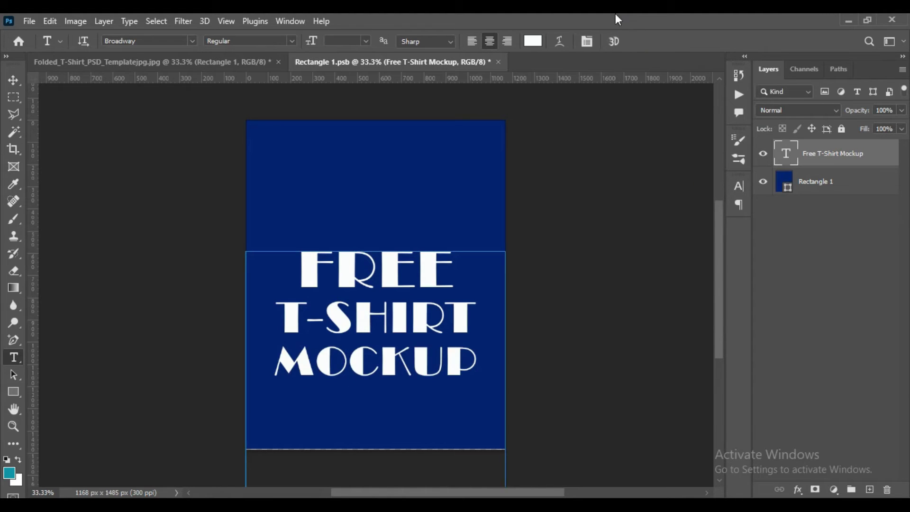
{"action": "left_click", "coordinate": [12, 80]}
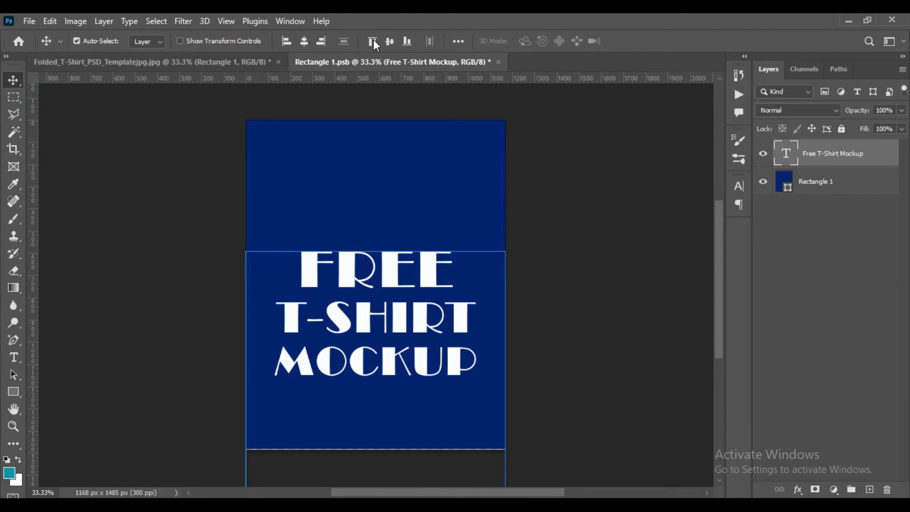
{"action": "left_click", "coordinate": [305, 42]}
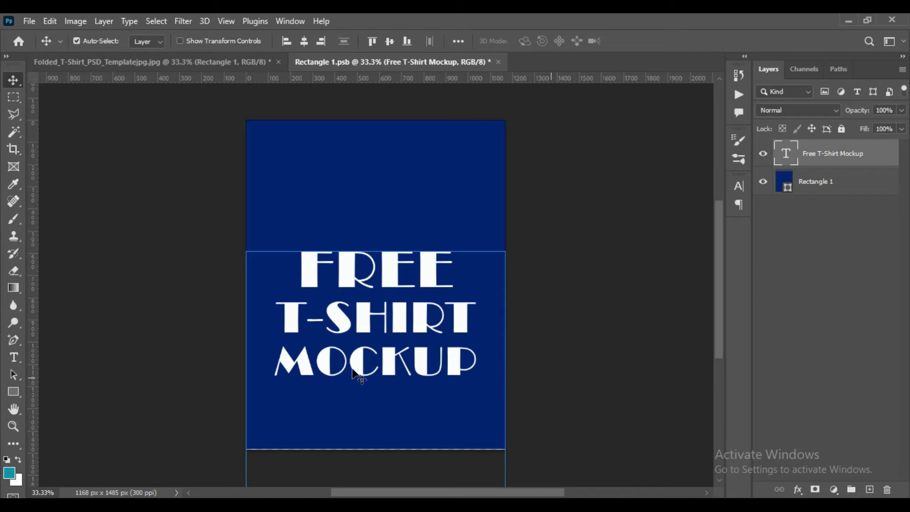
- Add a separate 29 pt text reading "MOCKUP ART" below the three-line heading
{"action": "left_click", "coordinate": [14, 358]}
{"action": "left_click", "coordinate": [74, 357]}
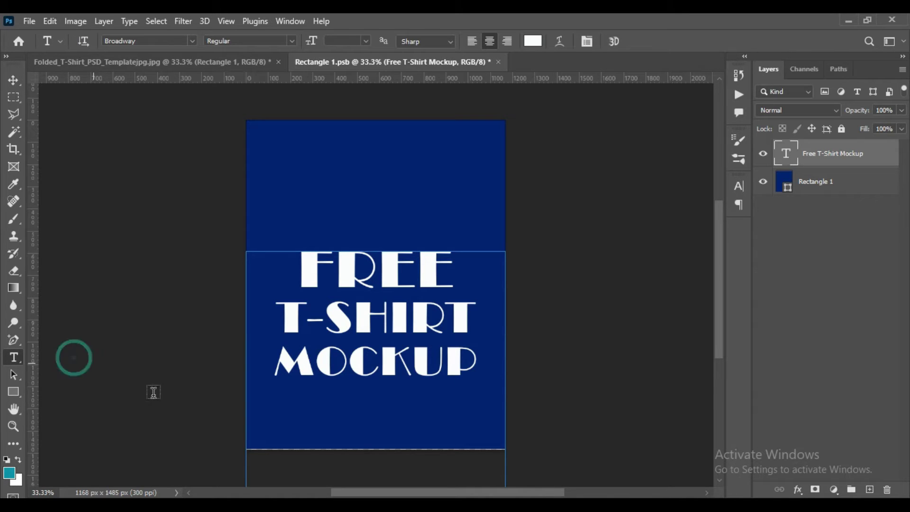
{"action": "left_click", "coordinate": [354, 412]}
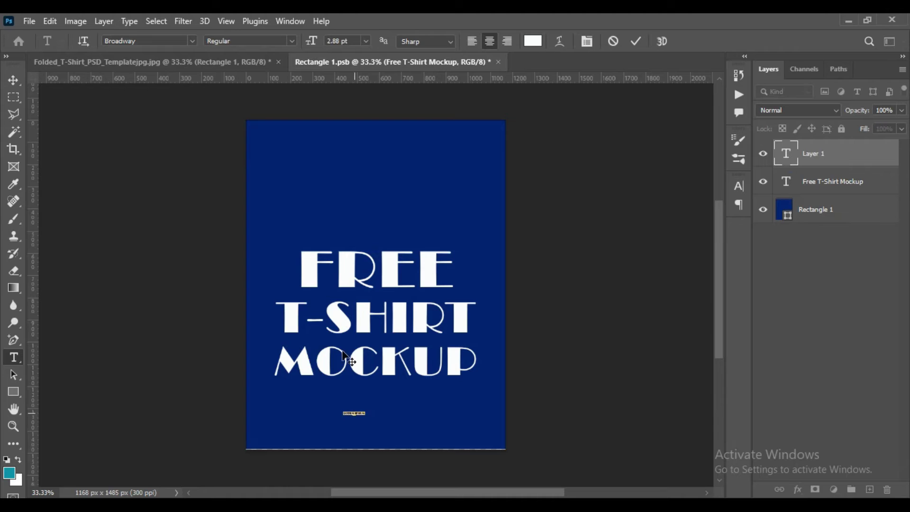
{"action": "left_click_drag", "start_coordinate": [313, 44], "coordinate": [332, 42]}
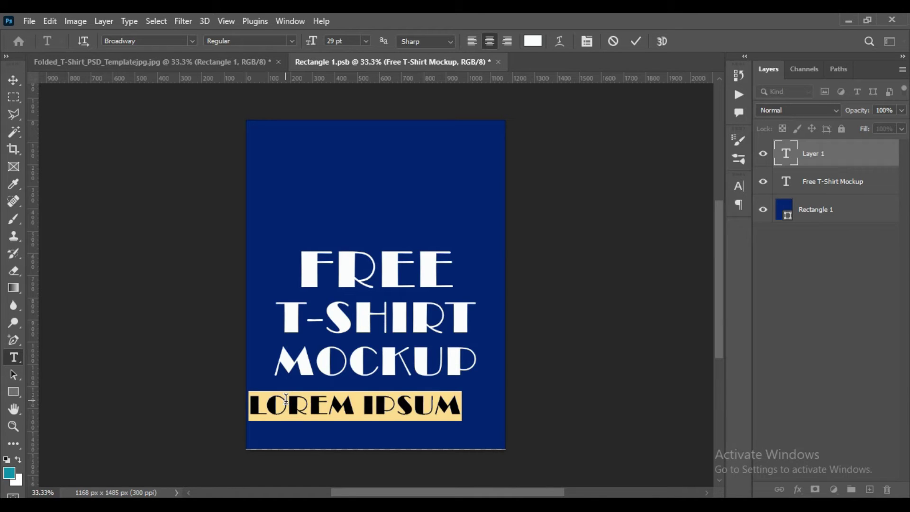
{"action": "type", "text": "MOC"}
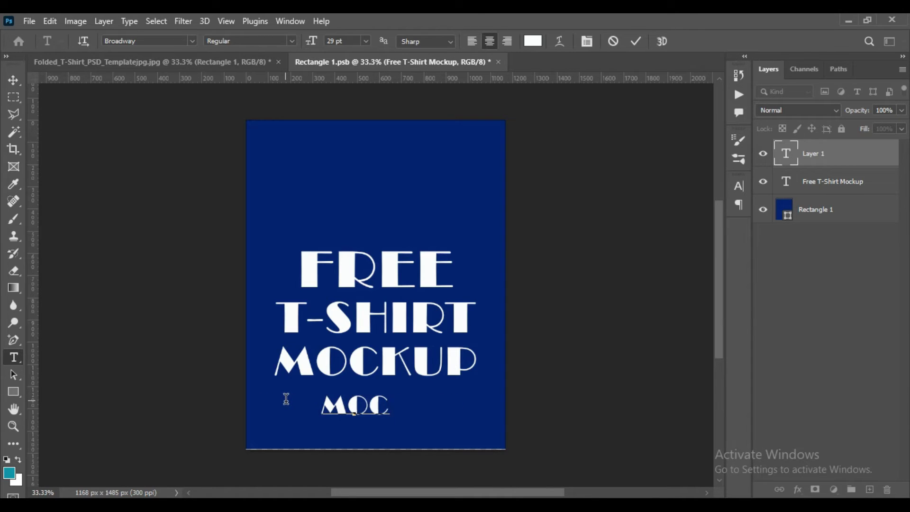
{"action": "type", "text": "KUP ART"}
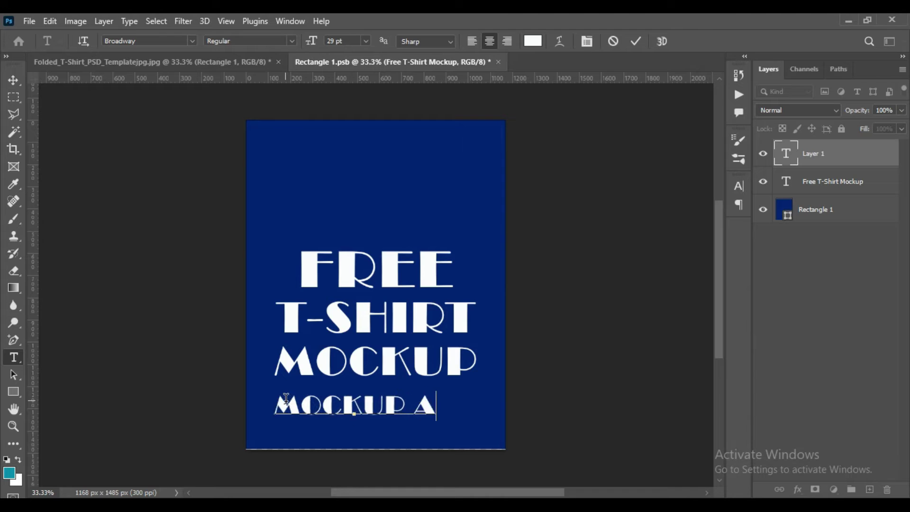
- Change the MOCKUP ART text to Bernard MT Condensed at 20 pt
{"action": "double_click", "coordinate": [339, 405]}
{"action": "triple_click", "coordinate": [340, 405]}
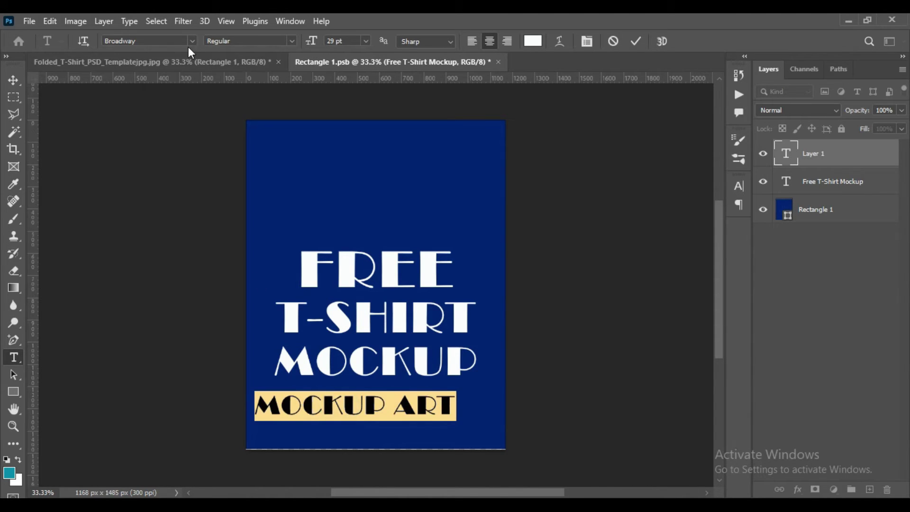
{"action": "left_click", "coordinate": [193, 41]}
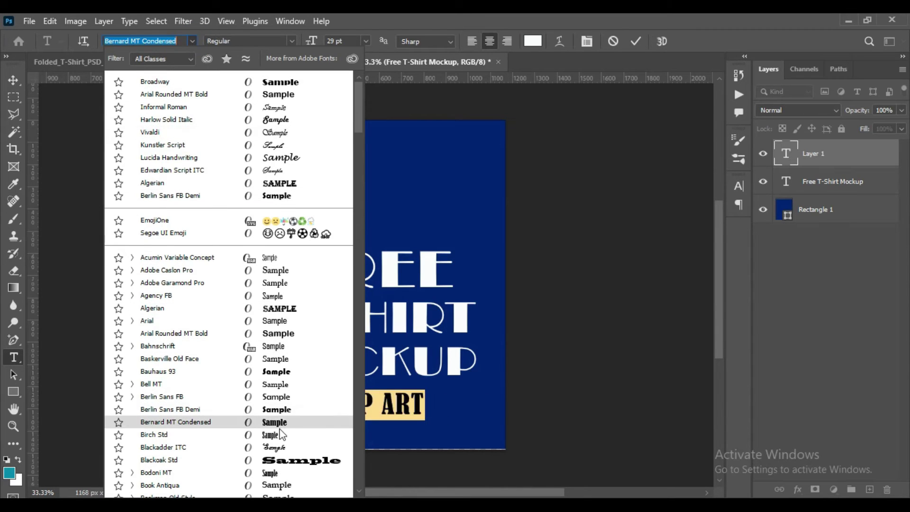
{"action": "left_click", "coordinate": [284, 426]}
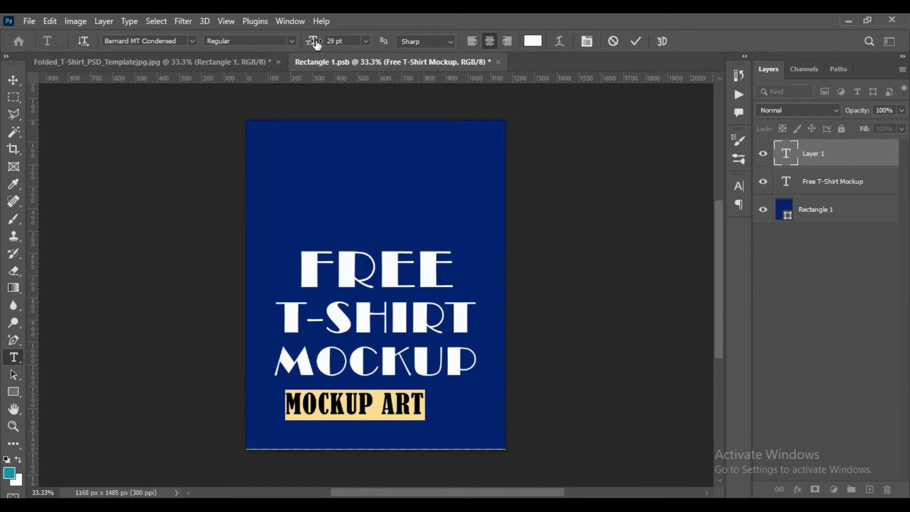
{"action": "left_click_drag", "start_coordinate": [314, 43], "coordinate": [306, 43]}
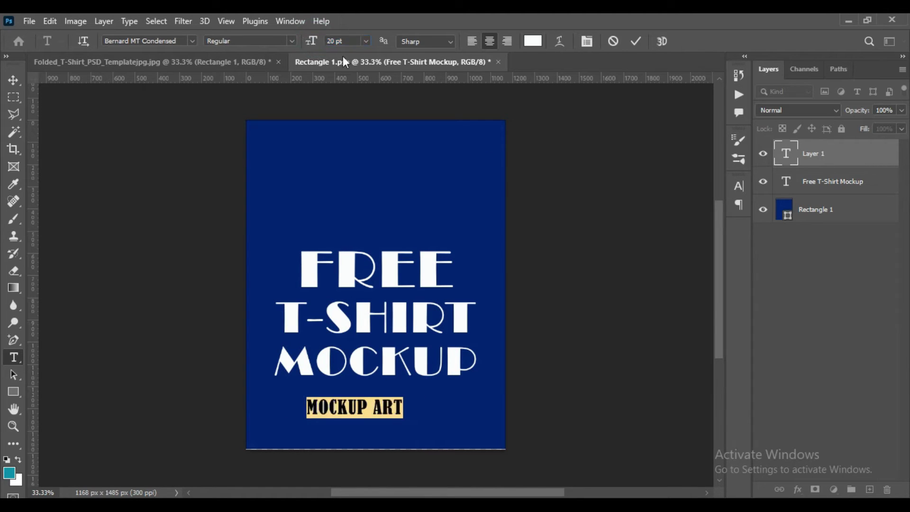
{"action": "left_click", "coordinate": [637, 41]}
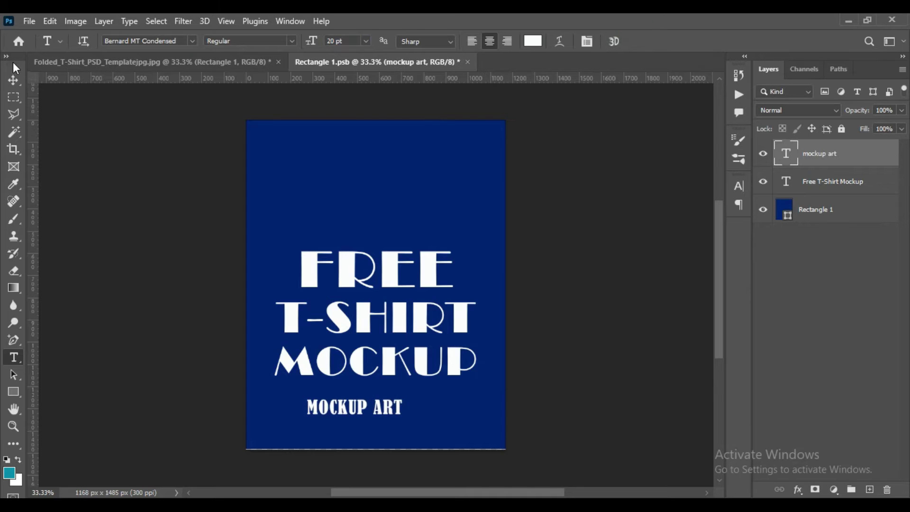
- Centre MOCKUP ART horizontally and move it up closer to the heading, and centre the heading text as well
{"action": "left_click", "coordinate": [14, 79]}
{"action": "left_click", "coordinate": [306, 41]}
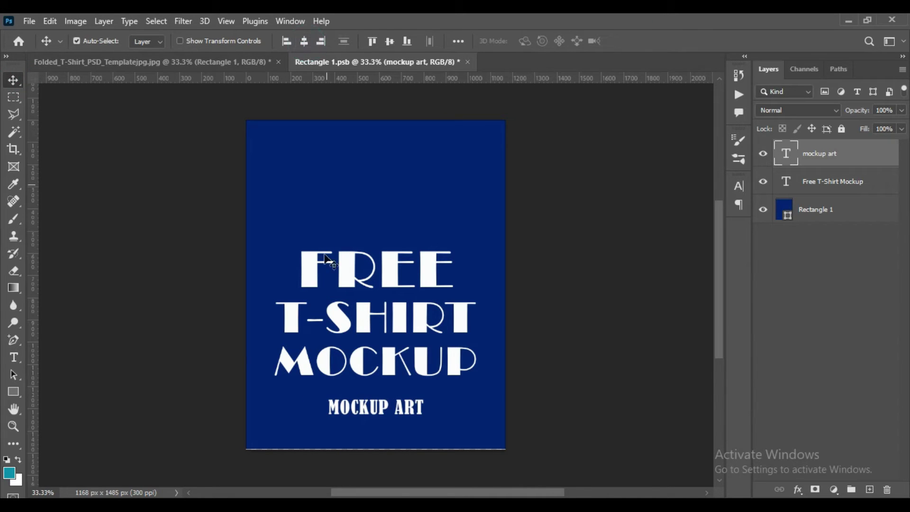
{"action": "left_click_drag", "start_coordinate": [385, 409], "coordinate": [386, 402]}
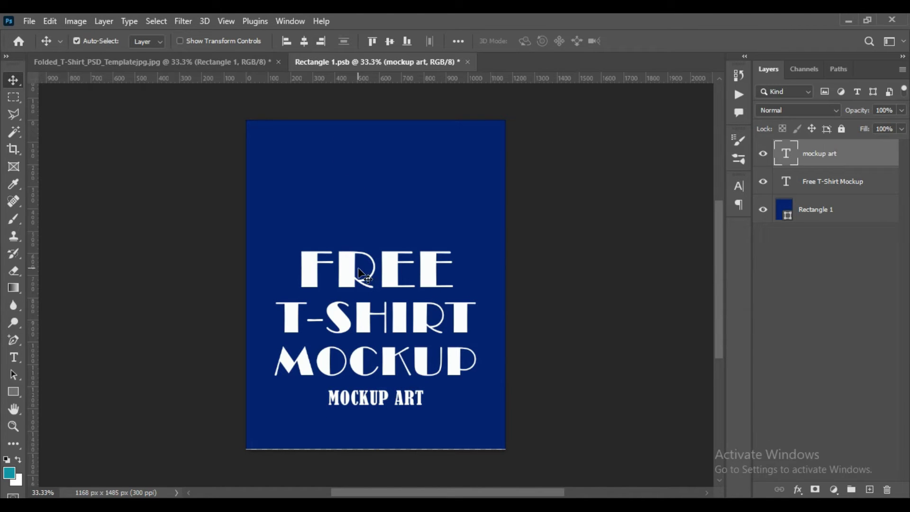
{"action": "left_click", "coordinate": [351, 268]}
{"action": "left_click", "coordinate": [304, 42]}
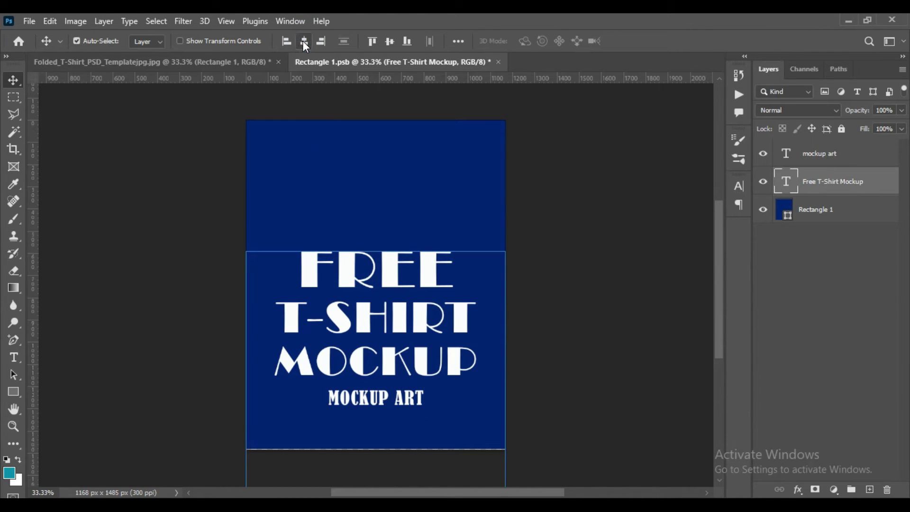
{"action": "left_click", "coordinate": [458, 211]}
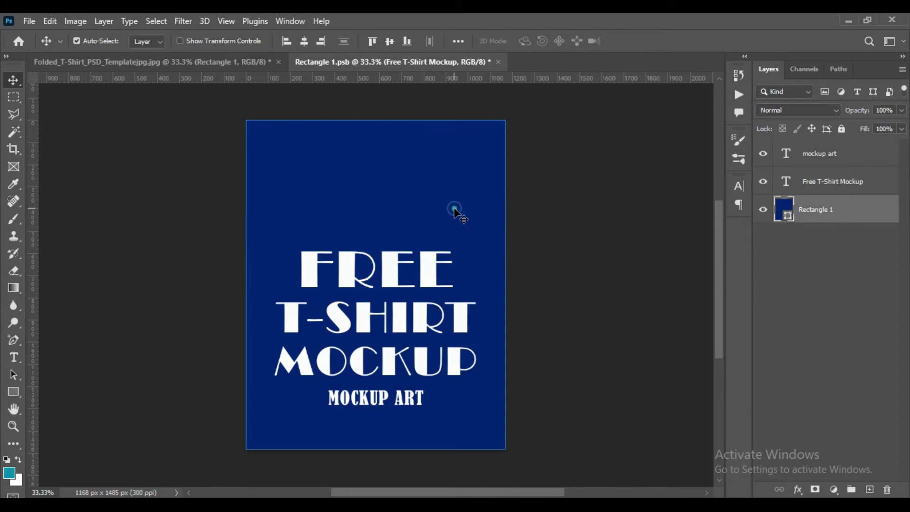
- Add a centred 20 pt text with "M" above "MOCKUP ART" near the top of the blue design
{"action": "left_click", "coordinate": [402, 400]}
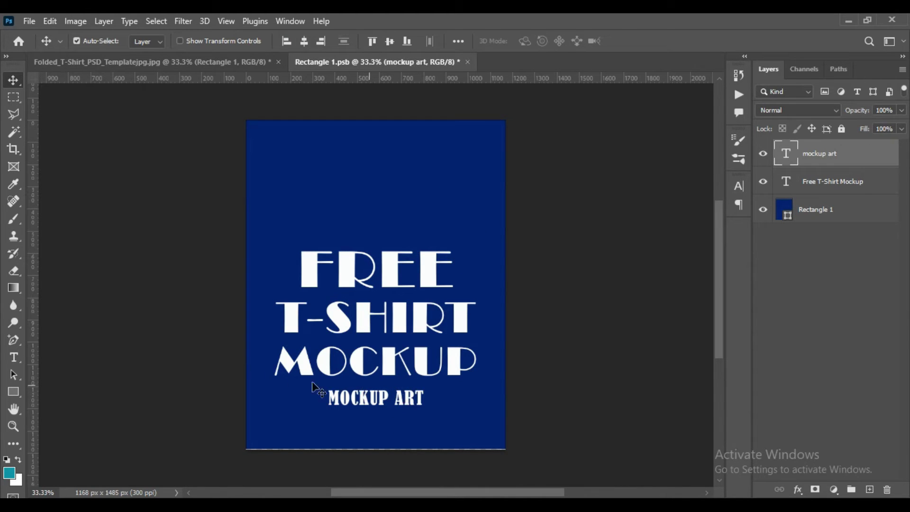
{"action": "left_click", "coordinate": [14, 357]}
{"action": "left_click", "coordinate": [73, 361]}
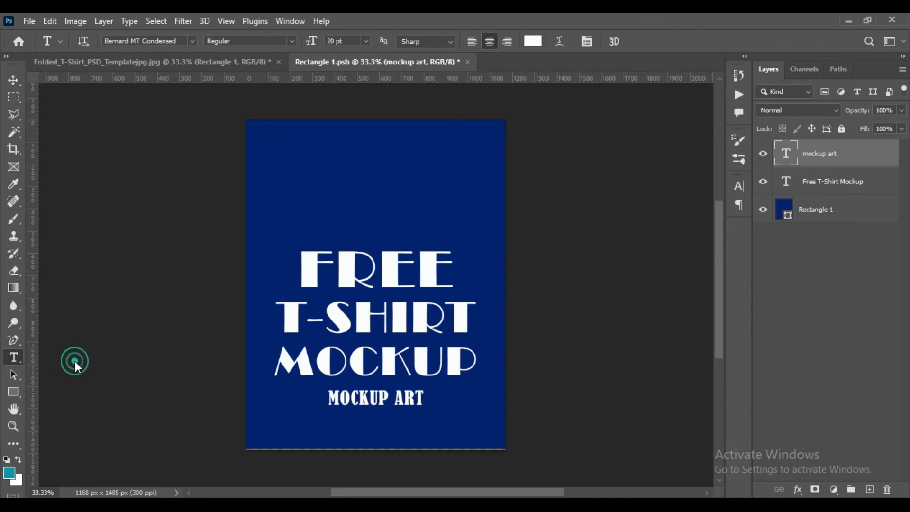
{"action": "left_click", "coordinate": [377, 170]}
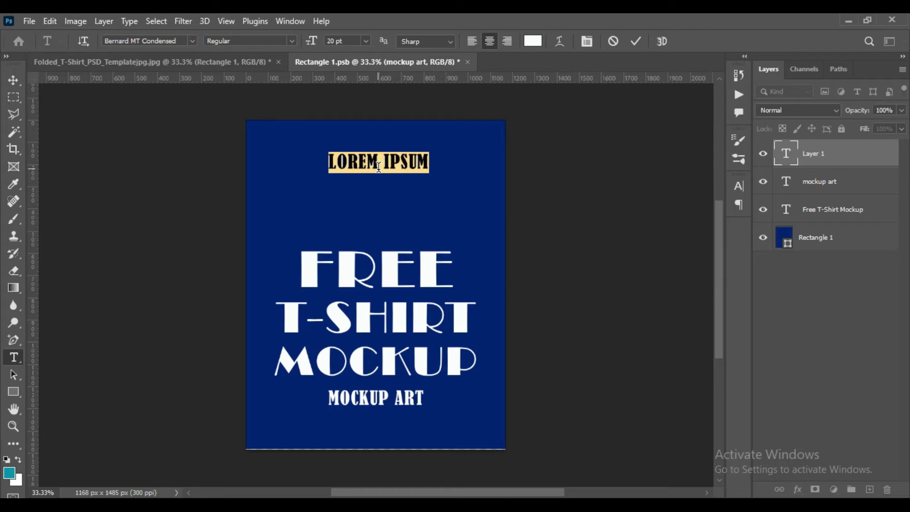
{"action": "type", "text": "M "}
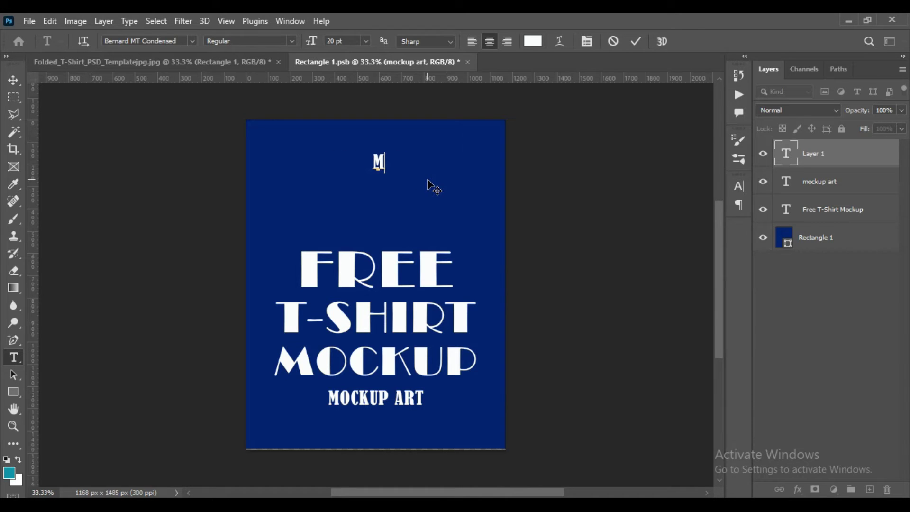
{"action": "type", "text": "MOCKUP "}
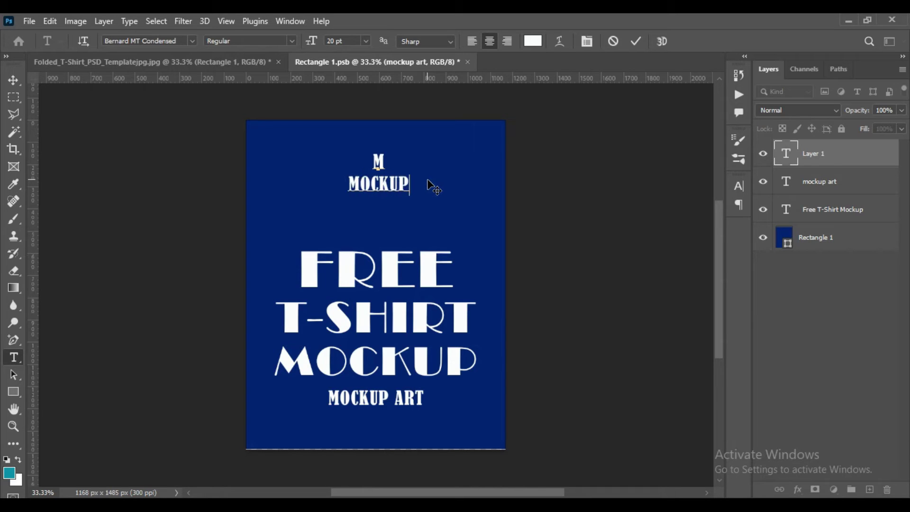
{"action": "type", "text": "ART"}
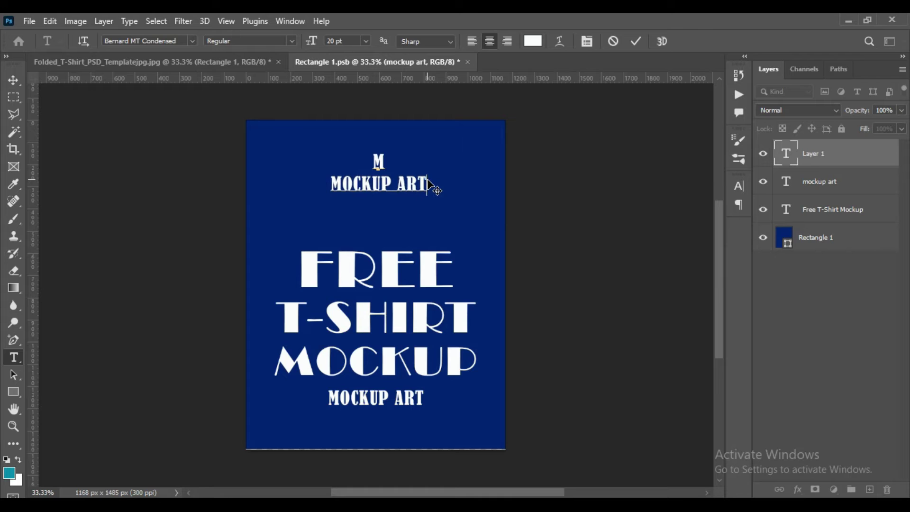
- Reduce the small logo's MOCKUP ART line to 7 pt and adjust its leading for a small gap below the M
{"action": "triple_click", "coordinate": [386, 186]}
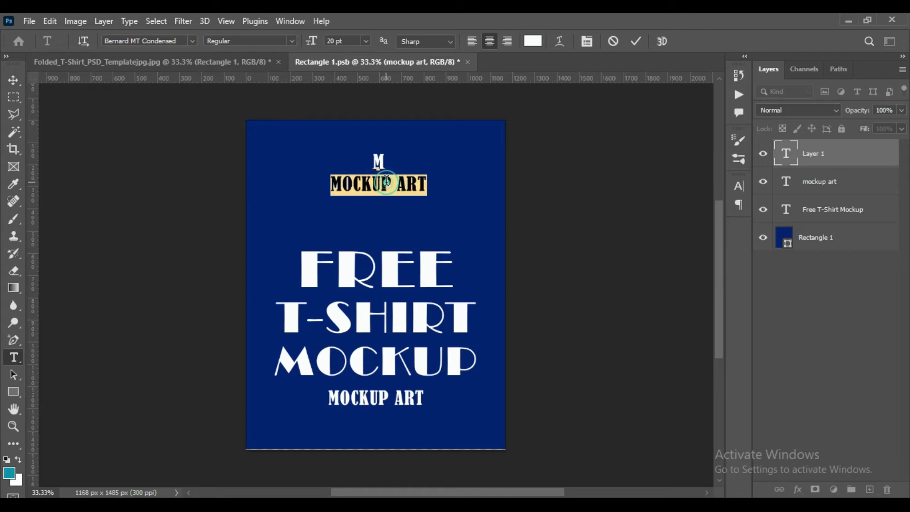
{"action": "left_click_drag", "start_coordinate": [309, 41], "coordinate": [307, 48]}
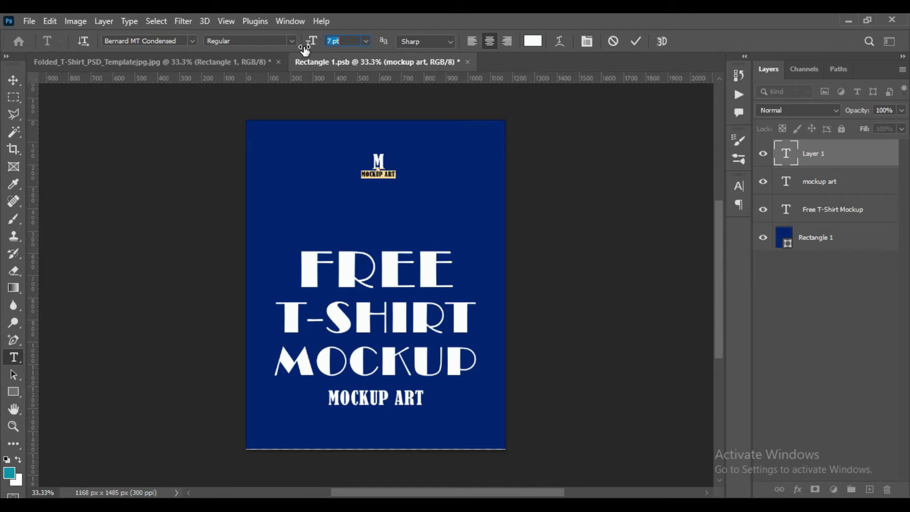
{"action": "left_click", "coordinate": [586, 42]}
{"action": "left_click", "coordinate": [669, 222]}
{"action": "left_click_drag", "start_coordinate": [670, 225], "coordinate": [670, 225]}
{"action": "left_click", "coordinate": [699, 180]}
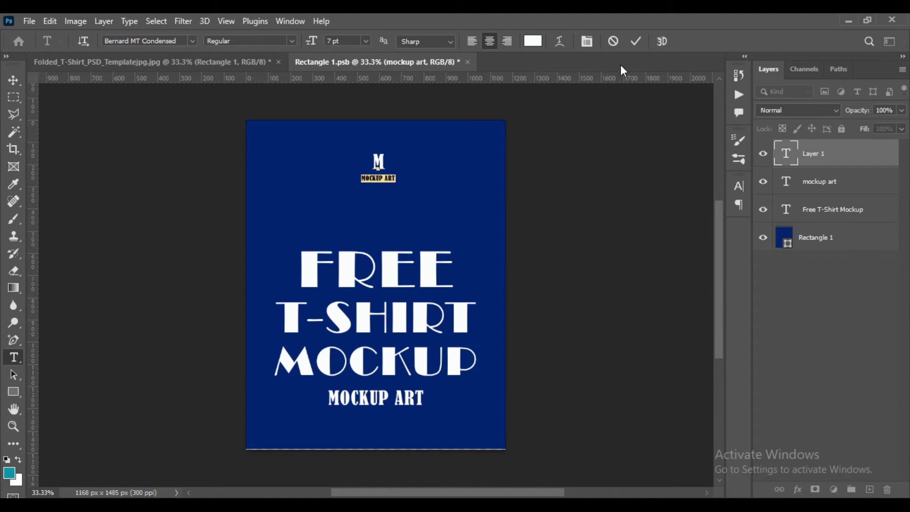
{"action": "left_click", "coordinate": [634, 42]}
- Centre the M MOCKUP ART logo text horizontally on the design and nudge it slightly down
{"action": "left_click", "coordinate": [14, 80]}
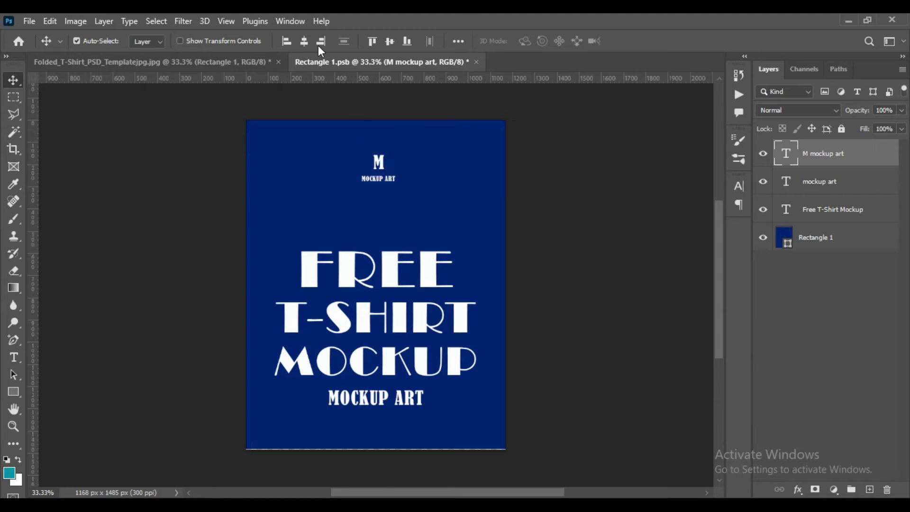
{"action": "left_click", "coordinate": [305, 42]}
{"action": "key", "text": "shift+Down"}
{"action": "key", "text": "shift+Down"}
{"action": "key", "text": "shift+Down"}
{"action": "key", "text": "shift+Down"}
{"action": "key", "text": "shift+Down"}
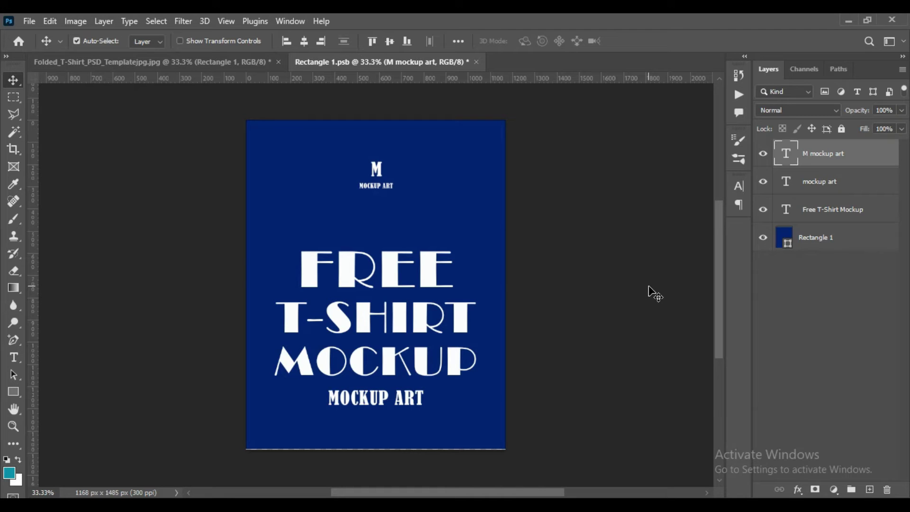
- Stretch the blue background rectangle slightly downward to cover the bottom edge of the canvas
{"action": "left_click", "coordinate": [485, 251]}
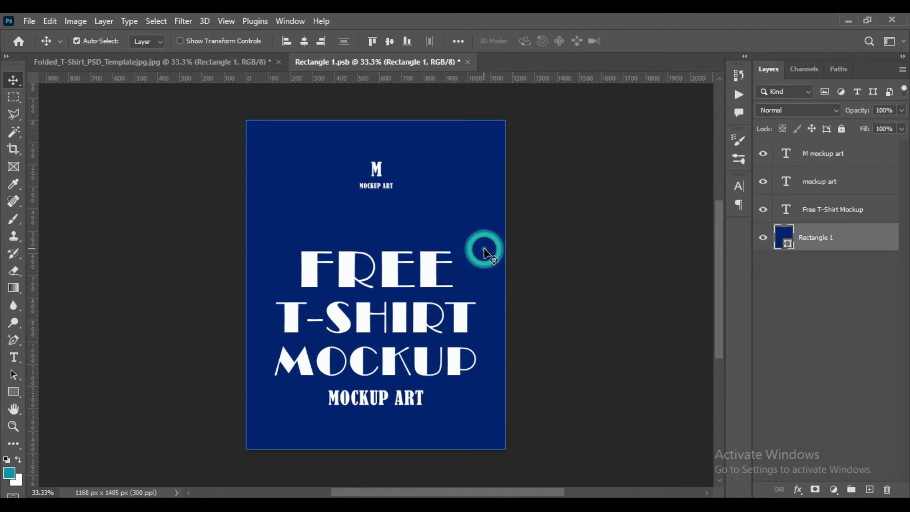
{"action": "key", "text": "ctrl+t"}
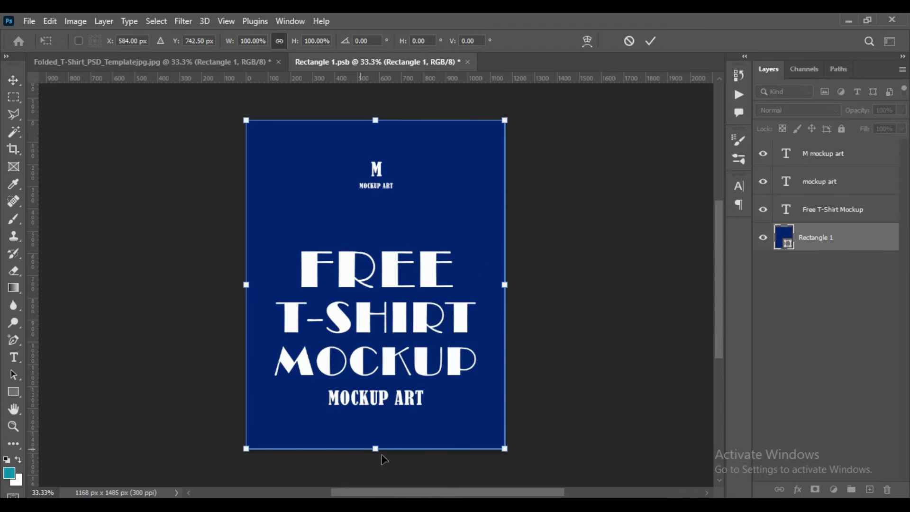
{"action": "left_click_drag", "start_coordinate": [378, 448], "coordinate": [378, 450]}
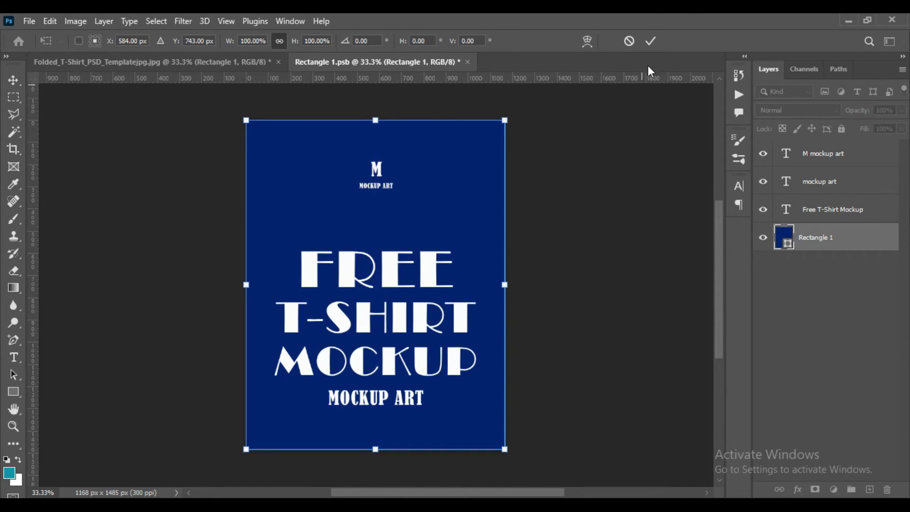
{"action": "left_click", "coordinate": [651, 42]}
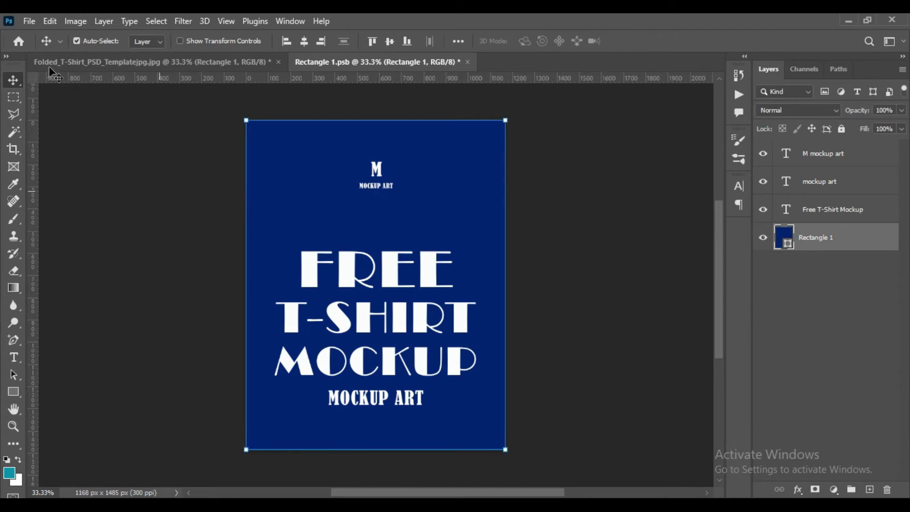
- Save the Rectangle 1 smart object and return to the Folded_T-Shirt_PSD_Template document
{"action": "left_click", "coordinate": [32, 22]}
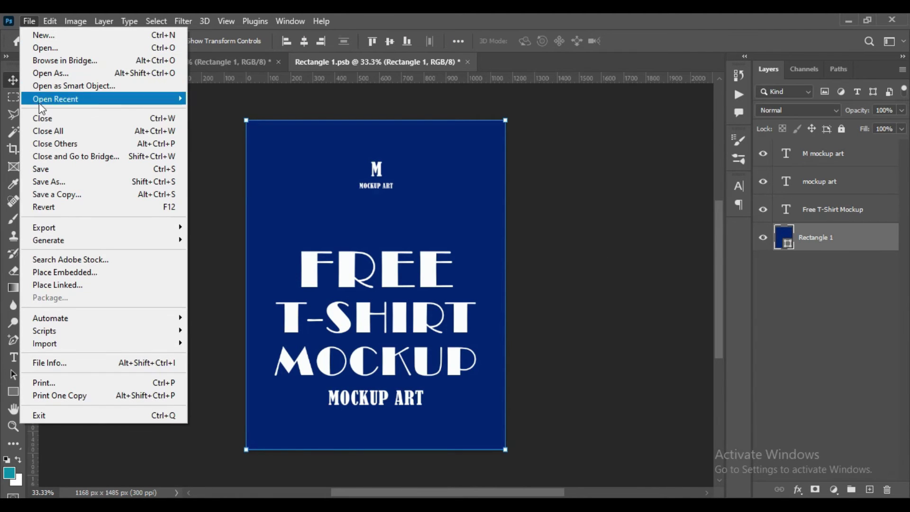
{"action": "left_click", "coordinate": [48, 170]}
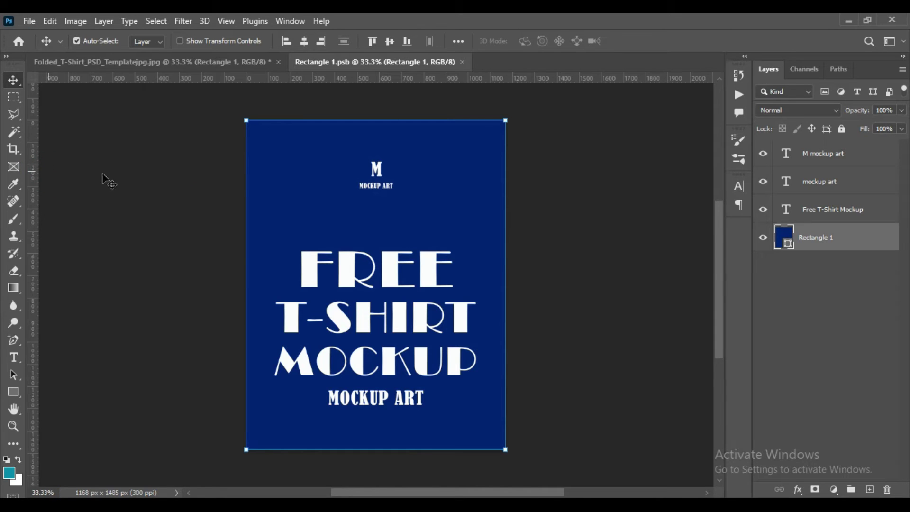
{"action": "left_click", "coordinate": [47, 124]}
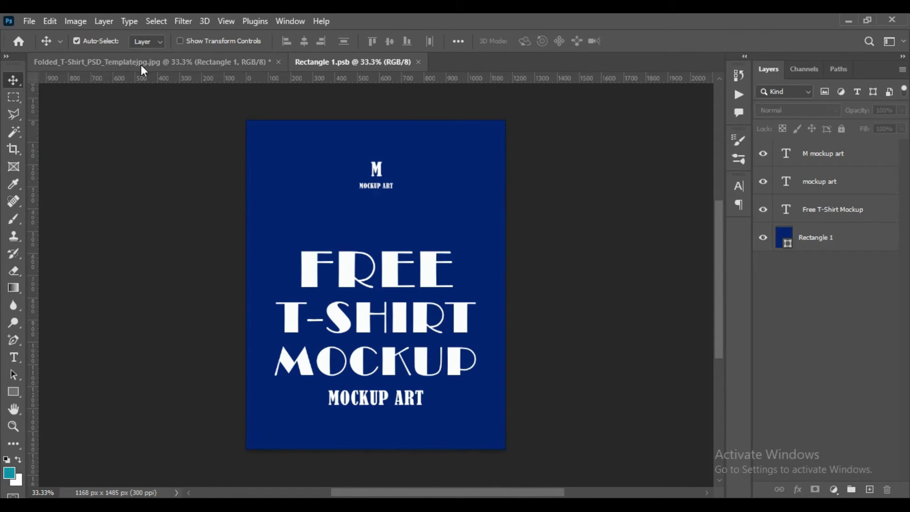
{"action": "left_click", "coordinate": [142, 63]}
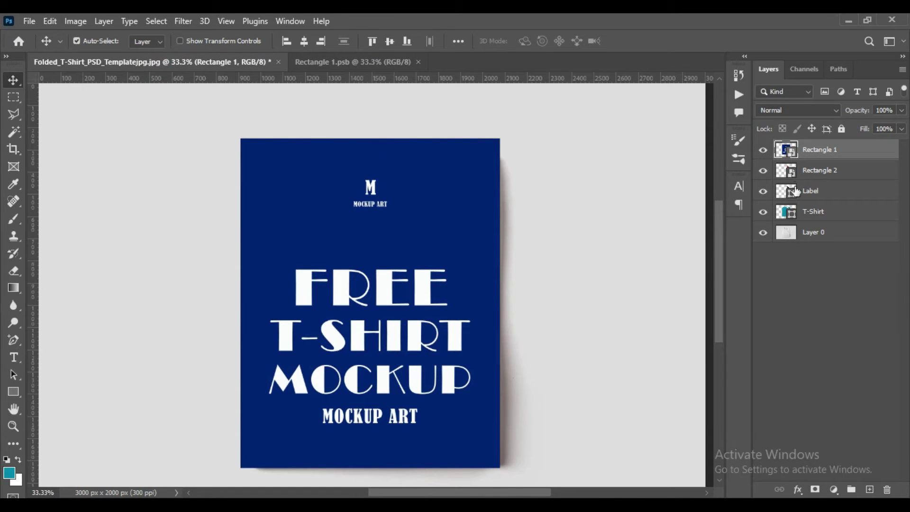
- Load the T-Shirt shape as a selection and use it to mask the Rectangle 1 smart object layer
{"action": "left_click", "coordinate": [795, 219]}
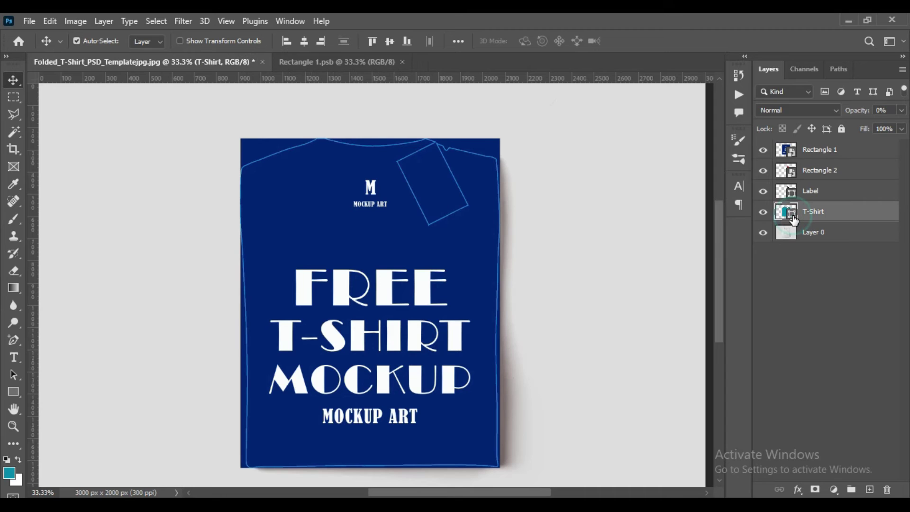
{"action": "left_click", "coordinate": [795, 219], "text": "ctrl"}
{"action": "left_click", "coordinate": [785, 152]}
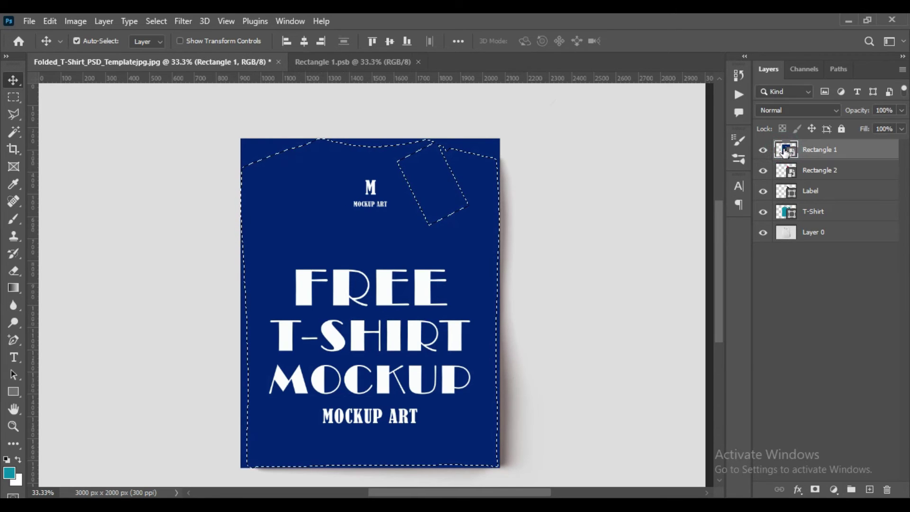
{"action": "left_click", "coordinate": [815, 489]}
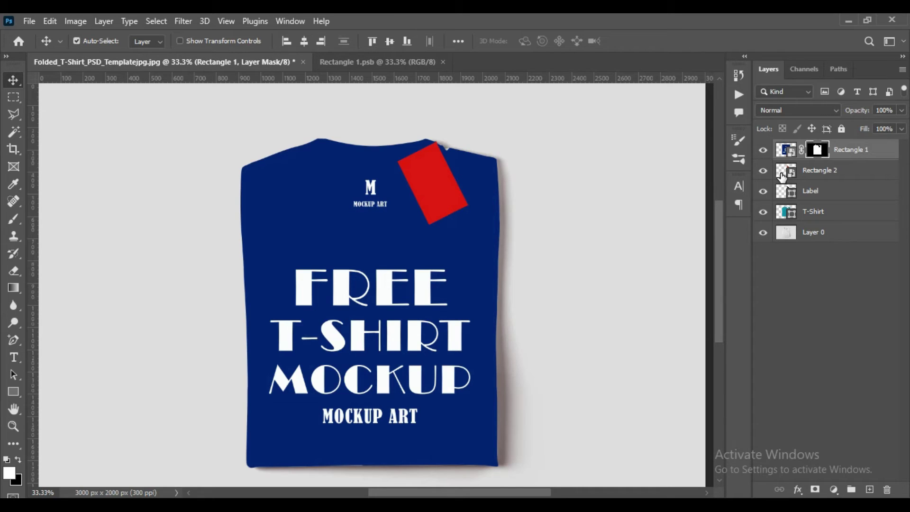
- Open the red label's smart object, Rectangle 2, and add the two-line text "DESIGHNED BY" / "MOCKUP ART" inside the rectangle
{"action": "double_click", "coordinate": [783, 177]}
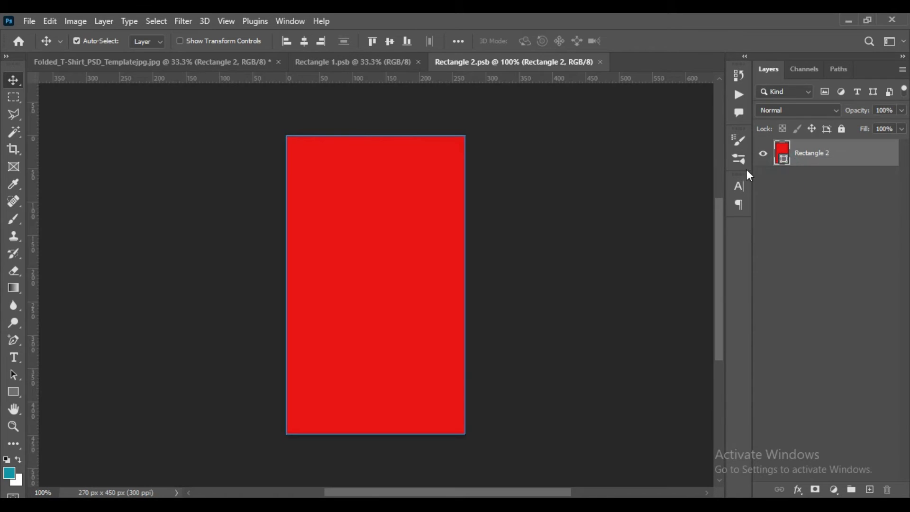
{"action": "left_click", "coordinate": [15, 358]}
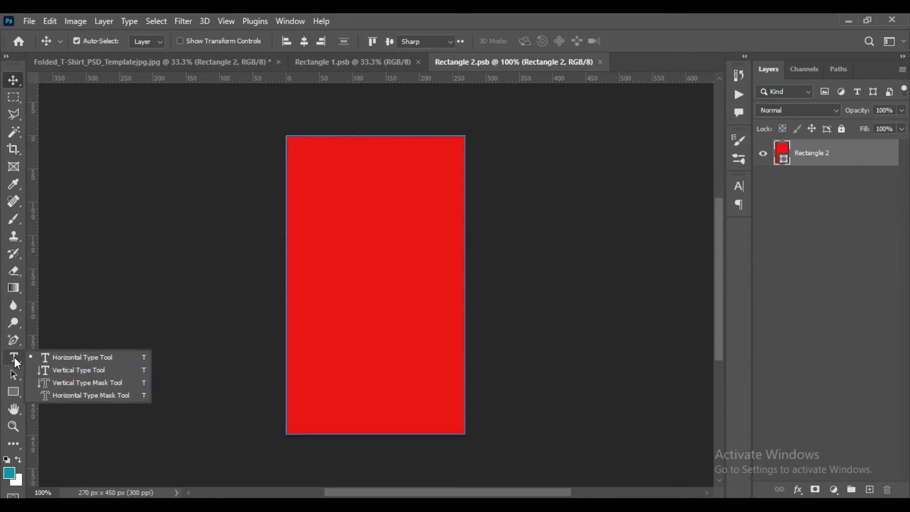
{"action": "right_click", "coordinate": [16, 361]}
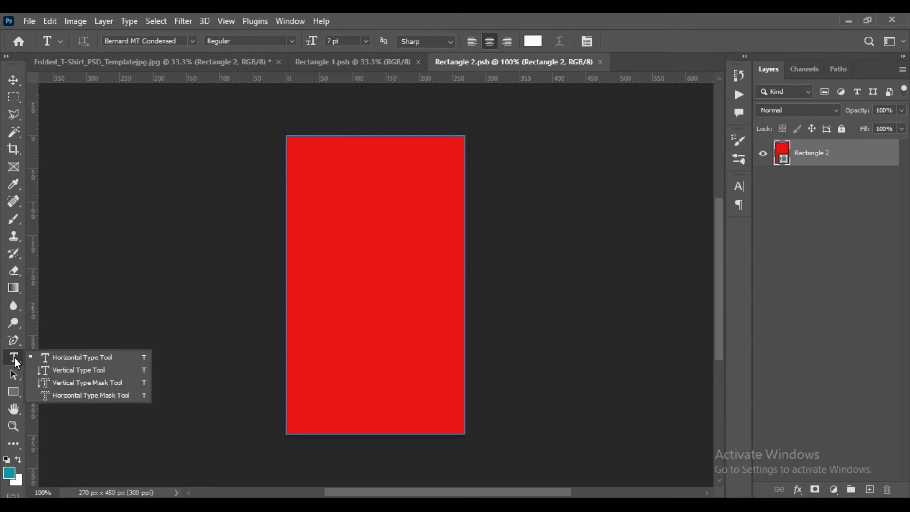
{"action": "left_click", "coordinate": [83, 358]}
{"action": "left_click", "coordinate": [347, 235]}
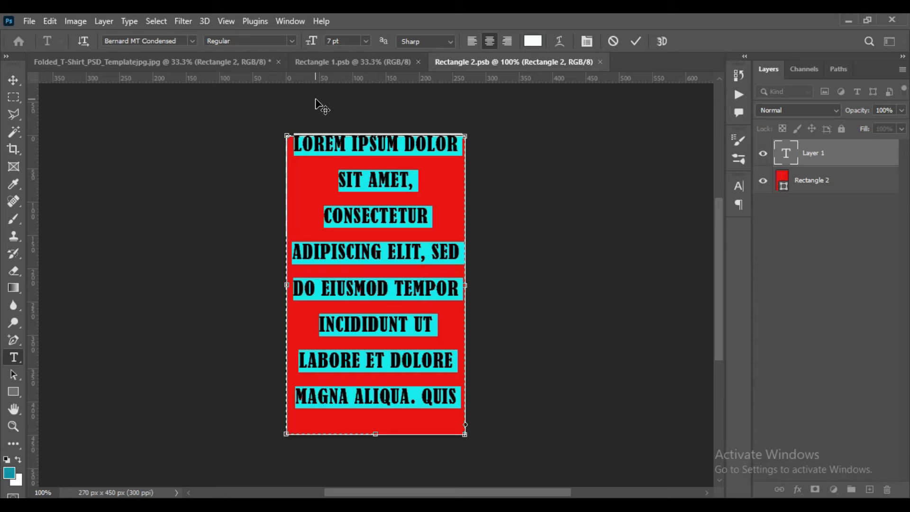
{"action": "type", "text": "DESIGHNED"}
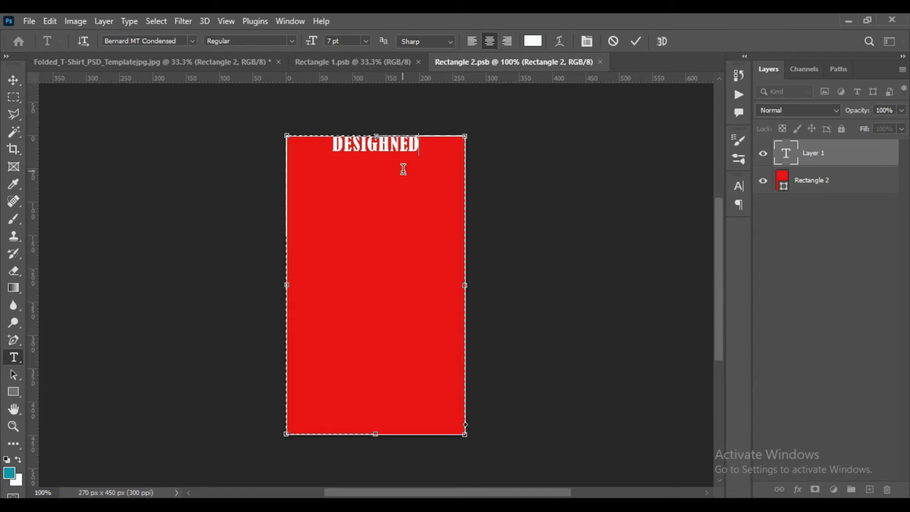
{"action": "type", "text": " BY"}
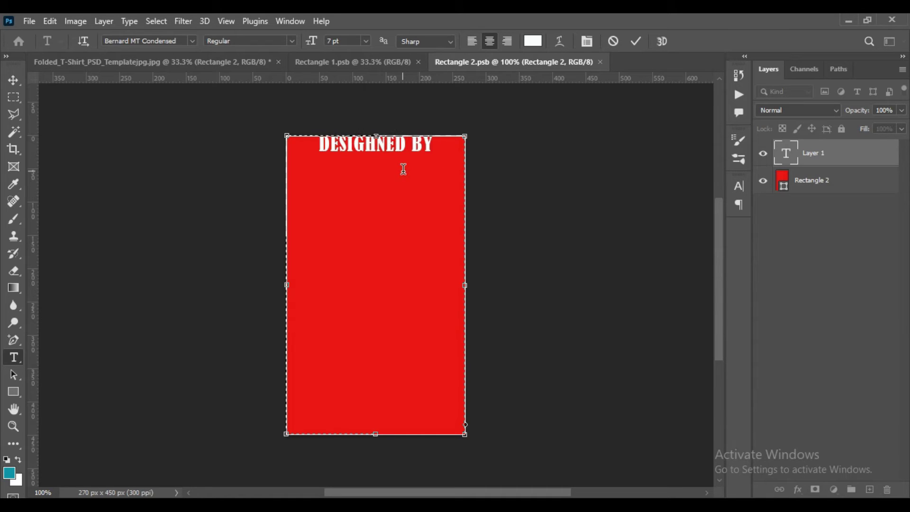
{"action": "key", "text": "Return"}
{"action": "type", "text": "MOCK"}
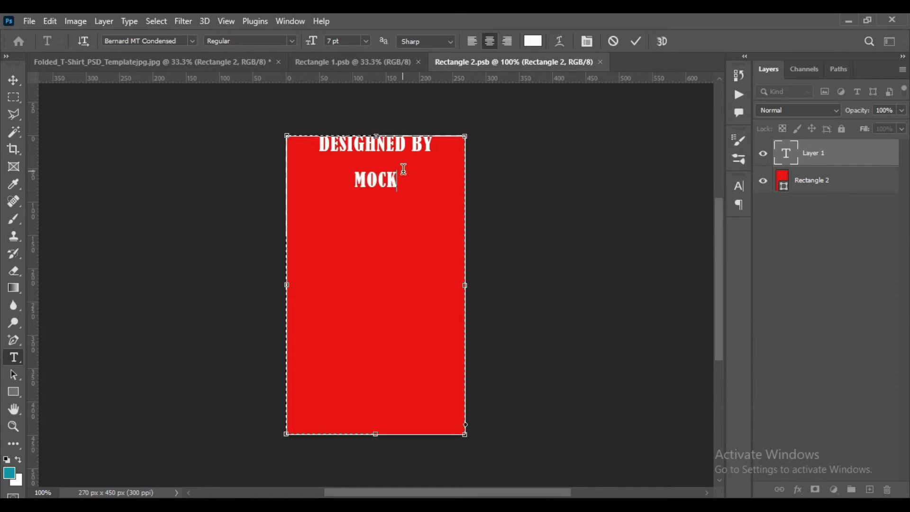
{"action": "type", "text": "UP ART"}
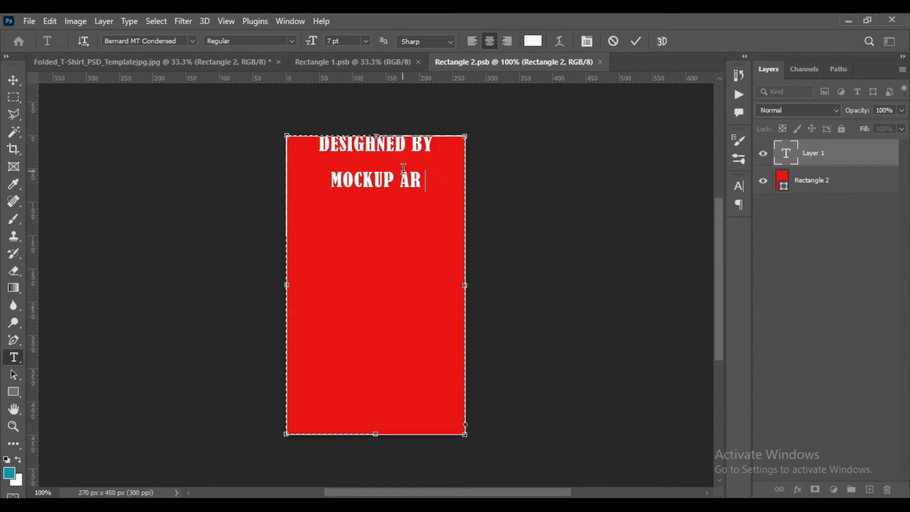
- Set both lines of the label text to 9 pt and commit the text
{"action": "triple_click", "coordinate": [403, 171]}
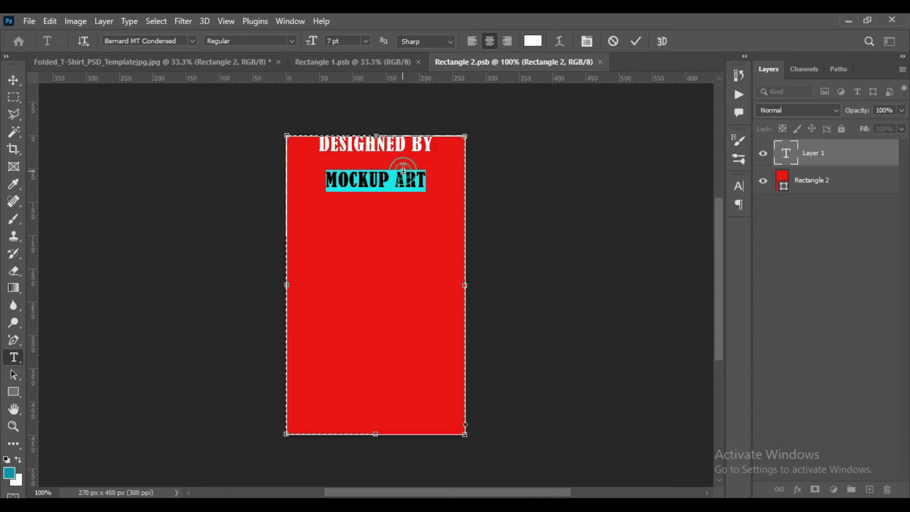
{"action": "left_click_drag", "start_coordinate": [425, 179], "coordinate": [318, 143]}
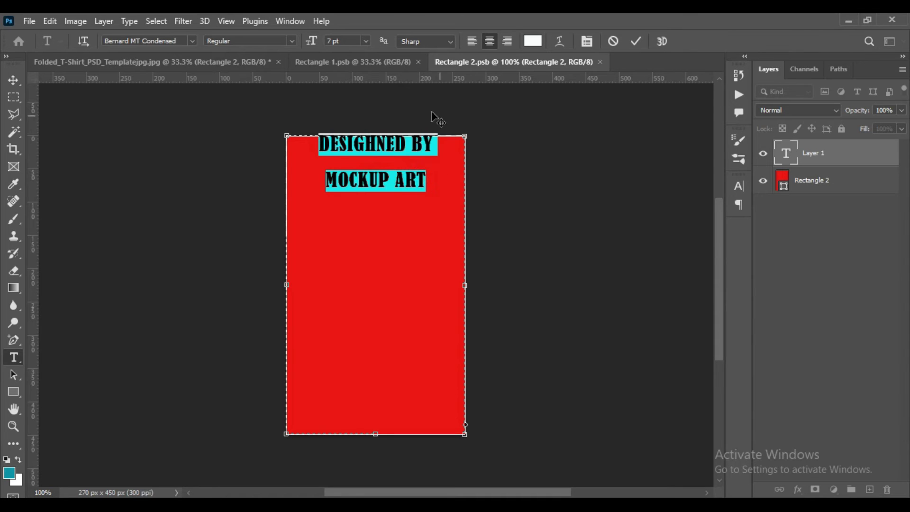
{"action": "left_click", "coordinate": [309, 44]}
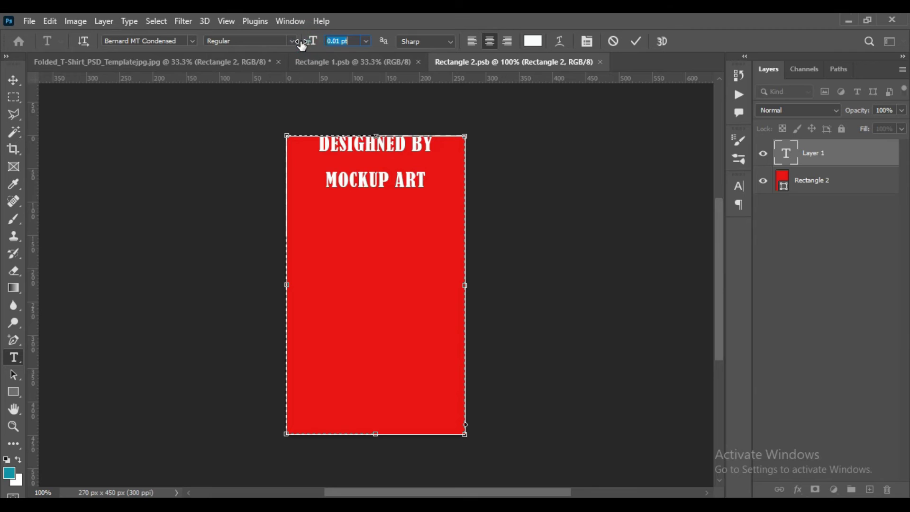
{"action": "left_click_drag", "start_coordinate": [306, 46], "coordinate": [307, 46]}
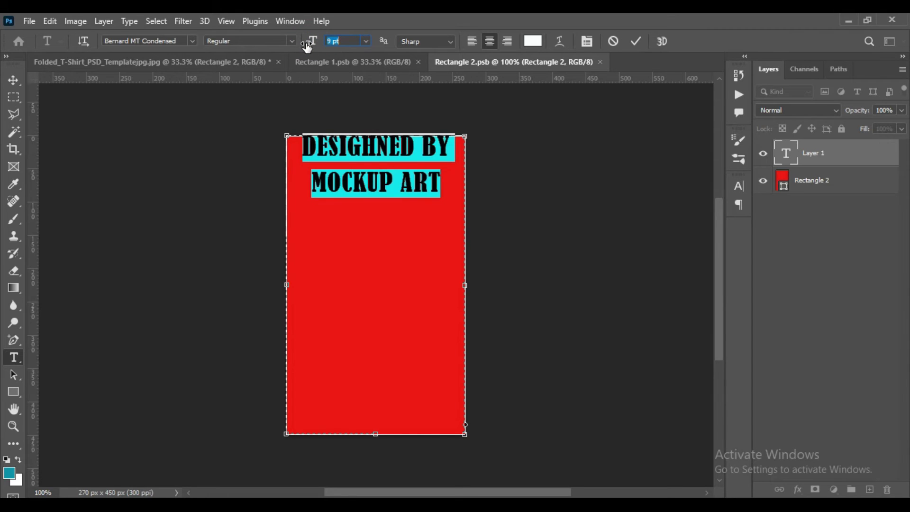
{"action": "left_click", "coordinate": [635, 41]}
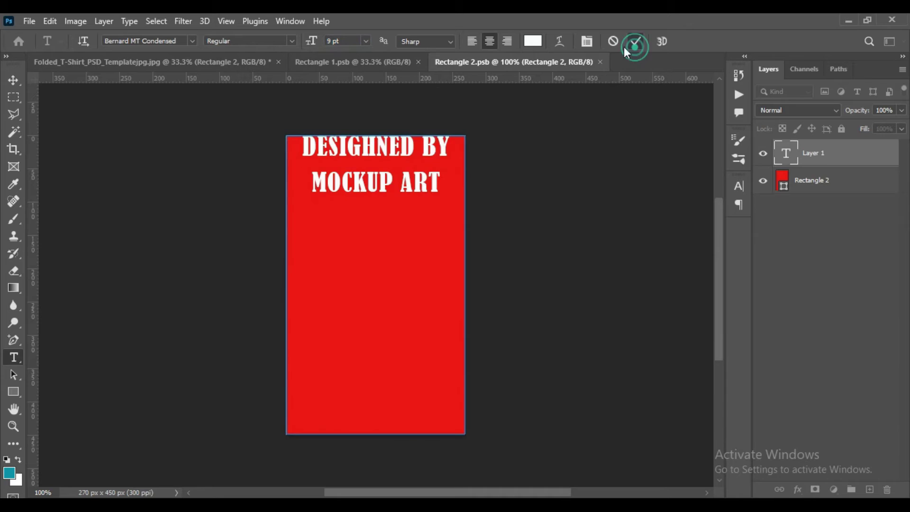
- Move the "DESIGHNED BY MOCKUP ART" text from the top of the red label down to its middle
{"action": "left_click", "coordinate": [13, 81]}
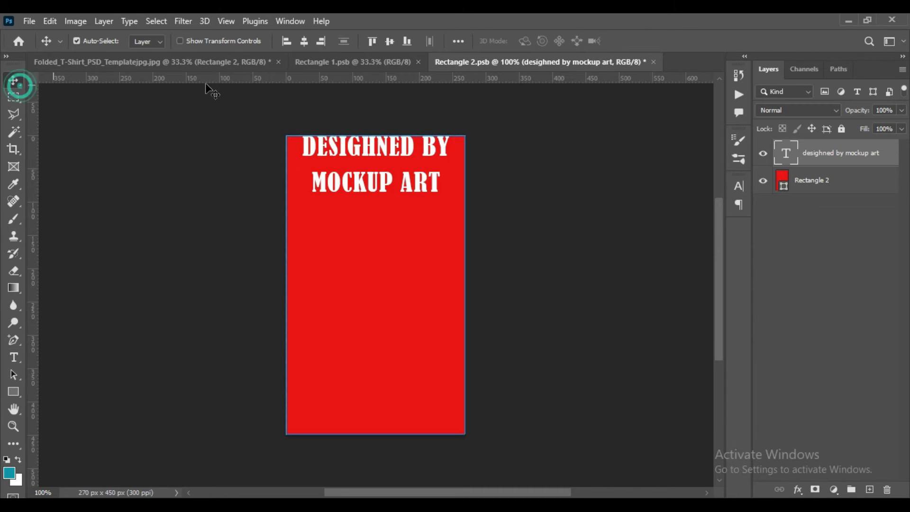
{"action": "left_click", "coordinate": [389, 42]}
{"action": "left_click_drag", "start_coordinate": [388, 192], "coordinate": [386, 301]}
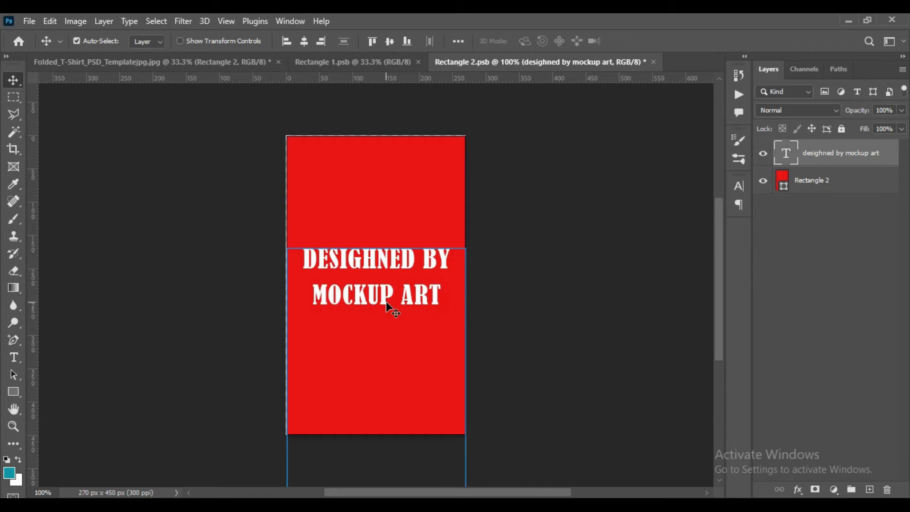
- Set both lines of the label text to 8 pt, tighten the "MOCKUP ART" line's leading to 8 pt, and commit the text
{"action": "left_click", "coordinate": [14, 357]}
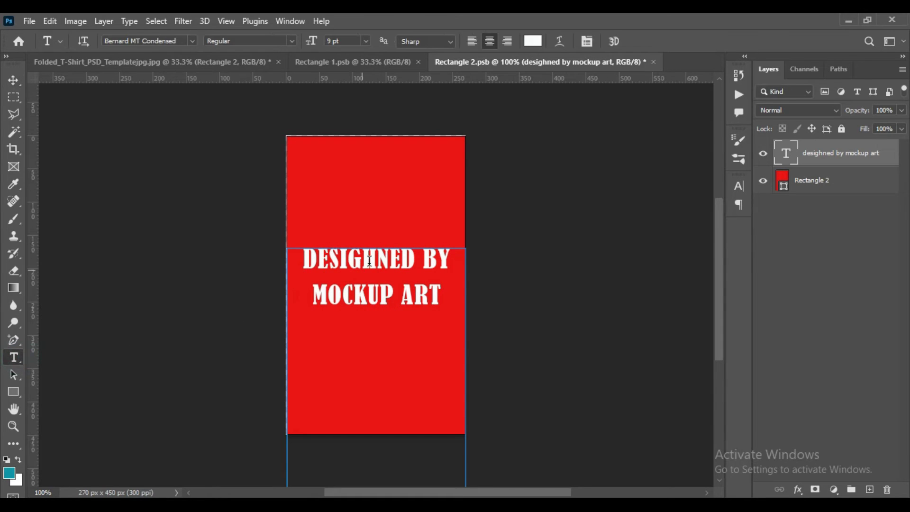
{"action": "triple_click", "coordinate": [370, 261]}
{"action": "left_click_drag", "start_coordinate": [312, 41], "coordinate": [312, 42]}
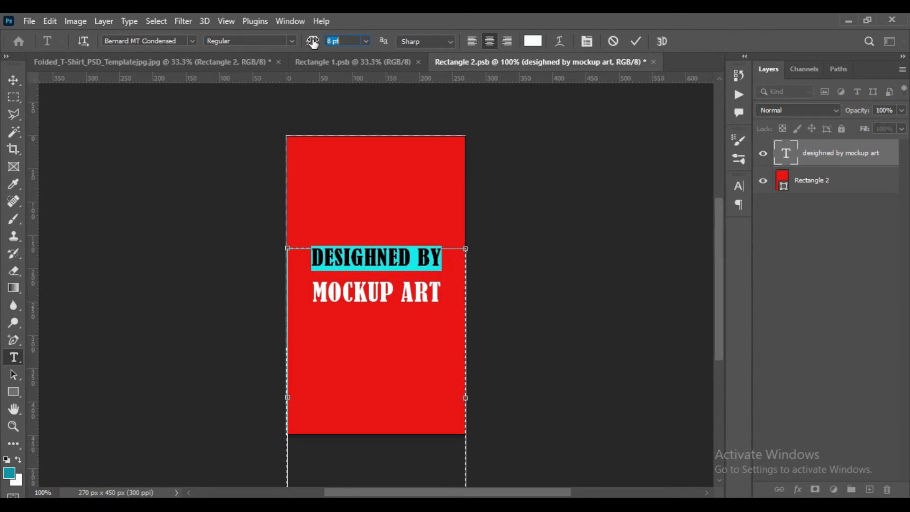
{"action": "triple_click", "coordinate": [366, 292]}
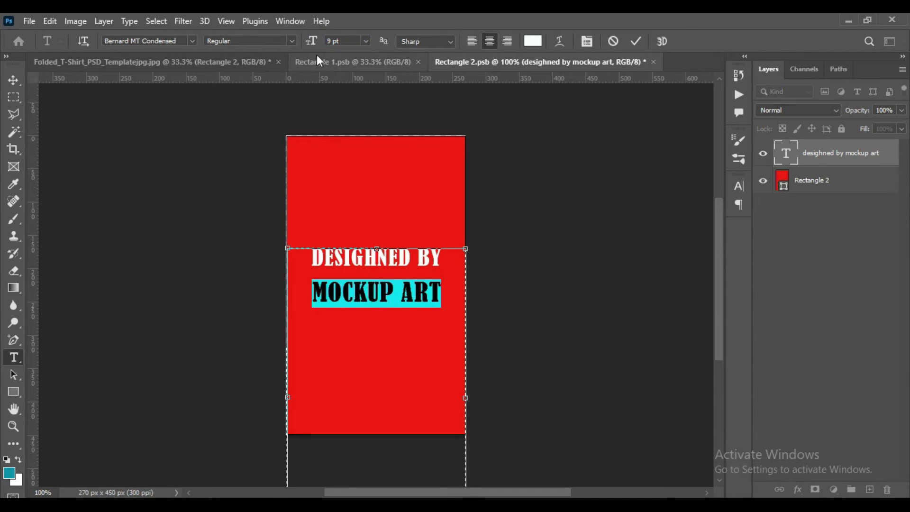
{"action": "left_click_drag", "start_coordinate": [311, 41], "coordinate": [312, 39]}
{"action": "left_click", "coordinate": [587, 41]}
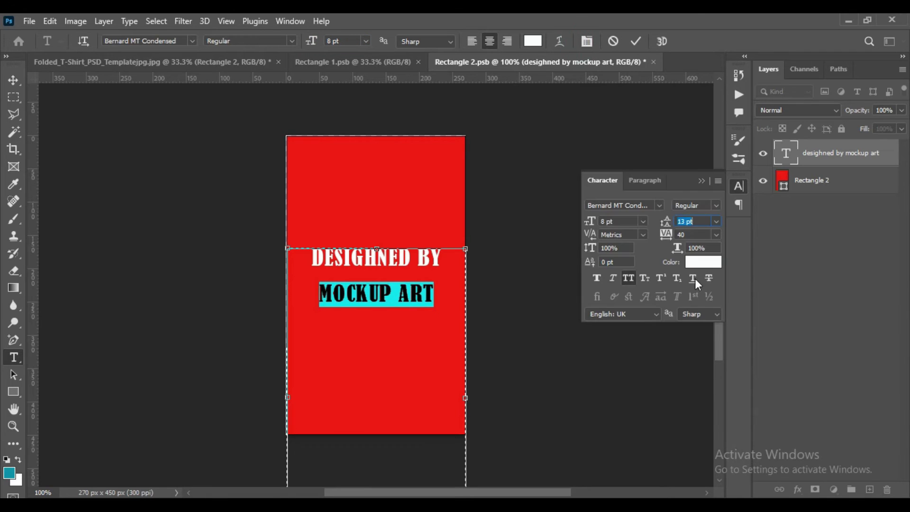
{"action": "left_click_drag", "start_coordinate": [666, 221], "coordinate": [658, 222]}
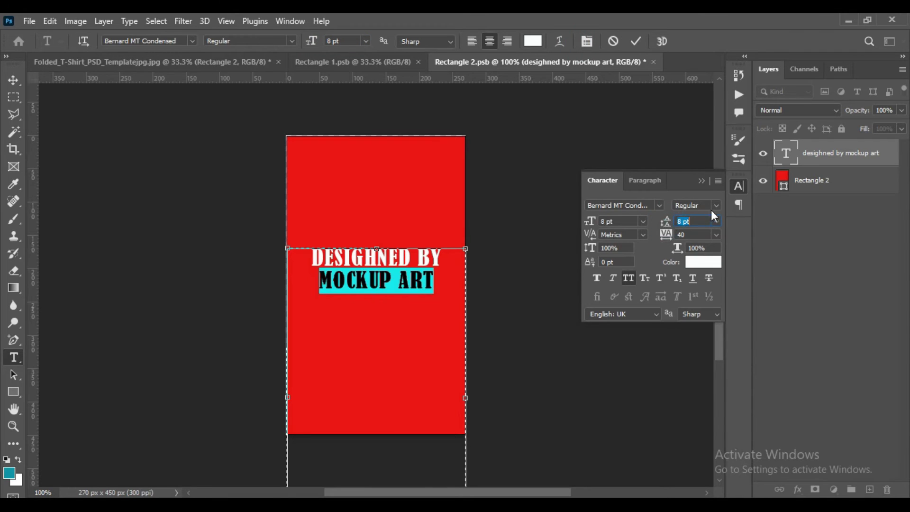
{"action": "left_click", "coordinate": [702, 181]}
{"action": "left_click", "coordinate": [636, 41]}
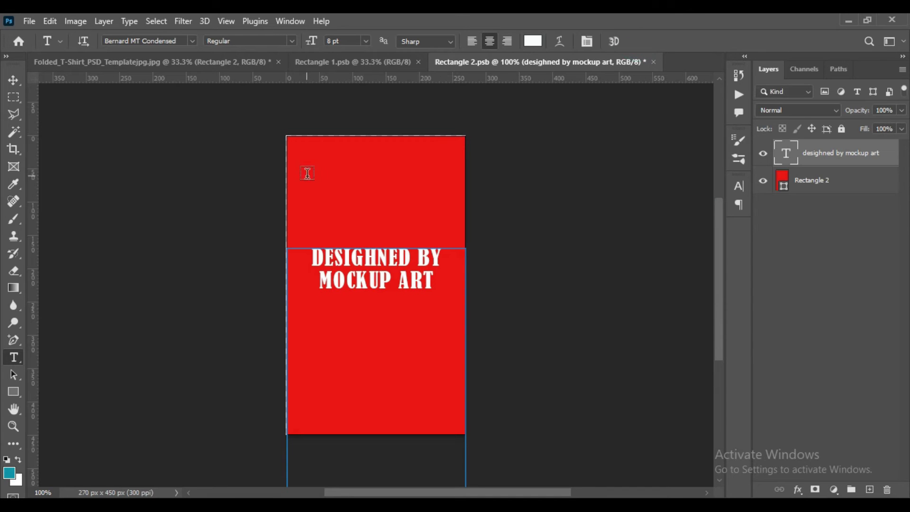
- Shift the label text slightly below the label's middle, then duplicate its layer and place the copy in the label's upper part
{"action": "left_click", "coordinate": [13, 80]}
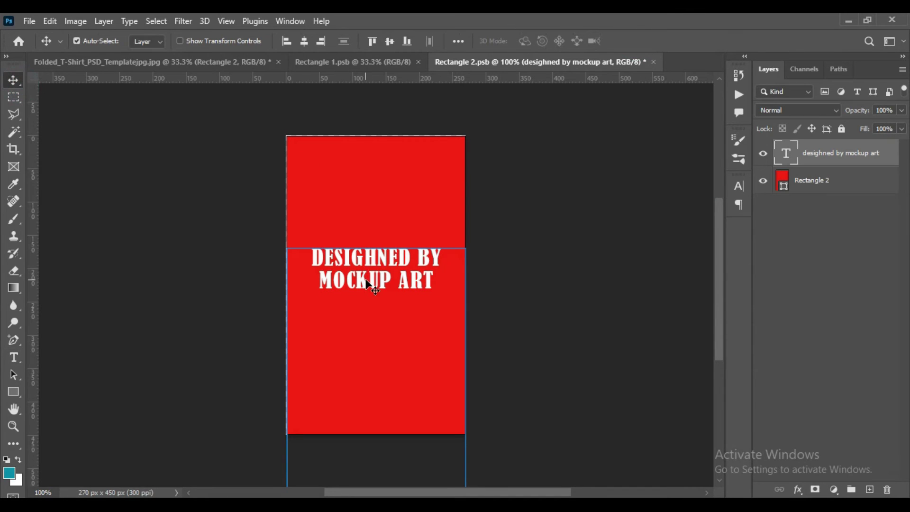
{"action": "left_click_drag", "start_coordinate": [367, 287], "coordinate": [365, 326]}
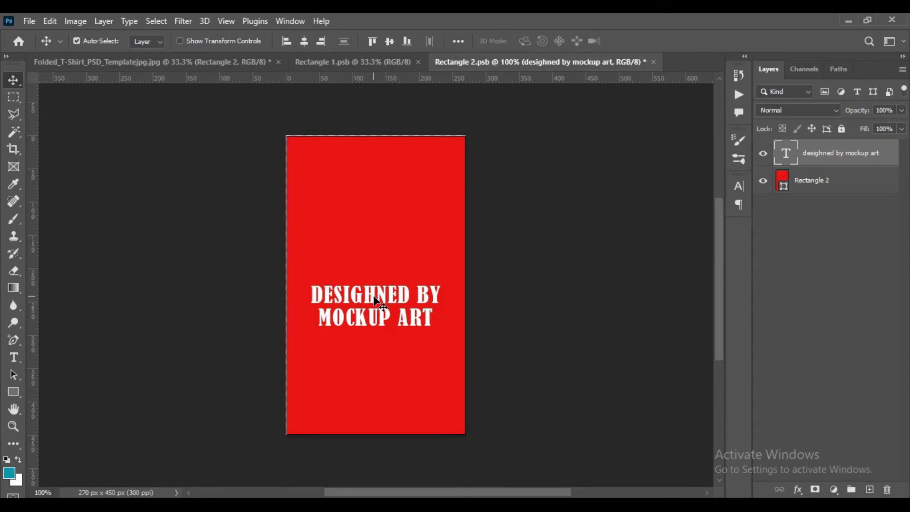
{"action": "key", "text": "ctrl"}
{"action": "key", "text": "ctrl+j"}
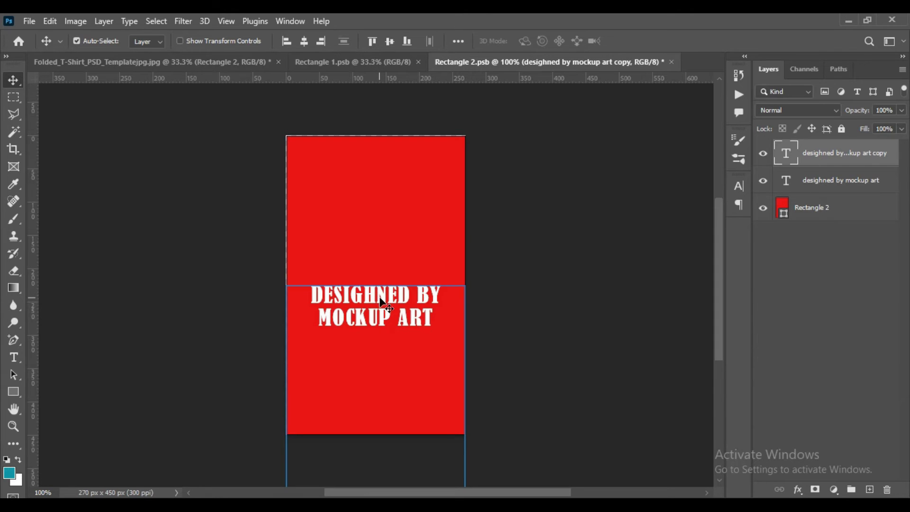
{"action": "key", "text": "Up"}
{"action": "key", "text": "Up"}
{"action": "key", "text": "Up"}
{"action": "key", "text": "Up"}
{"action": "key", "text": "Up"}
{"action": "key", "text": "Up"}
{"action": "key", "text": "Up"}
{"action": "key", "text": "Up"}
{"action": "key", "text": "Up"}
{"action": "key", "text": "Up"}
{"action": "key", "text": "Up"}
{"action": "key", "text": "Up"}
{"action": "key", "text": "Up"}
{"action": "key", "text": "Up"}
{"action": "key", "text": "Up"}
{"action": "key", "text": "Up"}
{"action": "key", "text": "Up"}
{"action": "key", "text": "Up"}
{"action": "key", "text": "Up"}
{"action": "key", "text": "Up"}
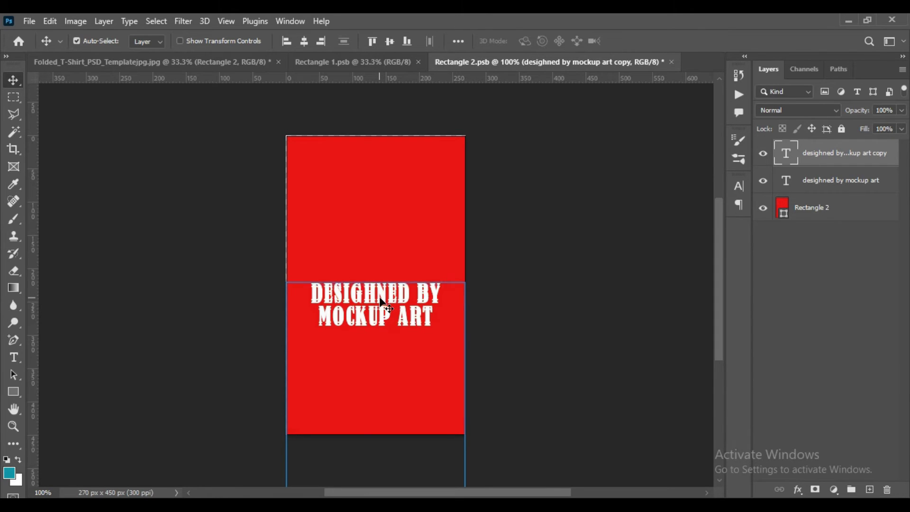
{"action": "key", "text": "Up"}
{"action": "key", "text": "Up"}
{"action": "key", "text": "Up"}
{"action": "key", "text": "Up"}
{"action": "key", "text": "Up"}
{"action": "key", "text": "Up"}
{"action": "key", "text": "Up"}
{"action": "key", "text": "Up"}
{"action": "key", "text": "Up"}
{"action": "key", "text": "Up"}
{"action": "key", "text": "Up"}
{"action": "key", "text": "Up"}
{"action": "key", "text": "Up"}
{"action": "key", "text": "Up"}
{"action": "key", "text": "Up"}
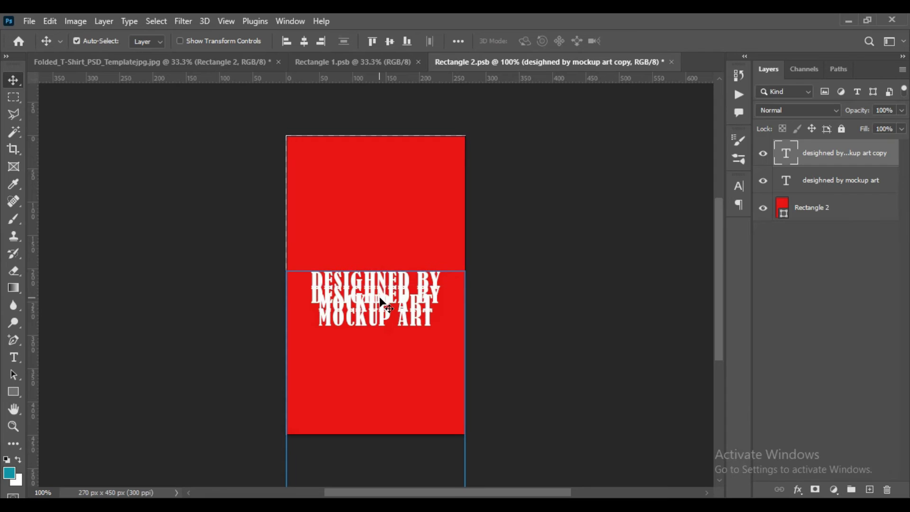
{"action": "left_click_drag", "start_coordinate": [393, 279], "coordinate": [394, 197]}
- Change the upper text copy to read "T-SHIRT" on the first line and "MOCKUP" on the second
{"action": "left_click", "coordinate": [18, 359]}
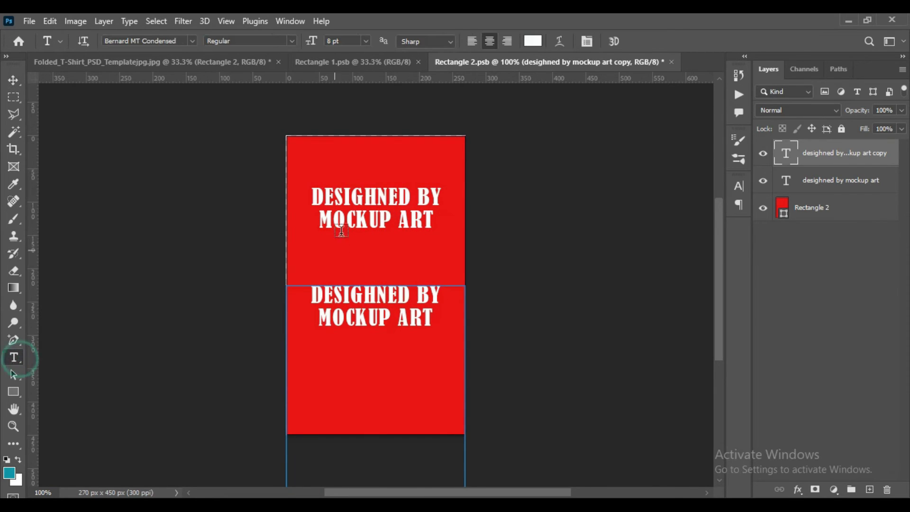
{"action": "triple_click", "coordinate": [360, 227]}
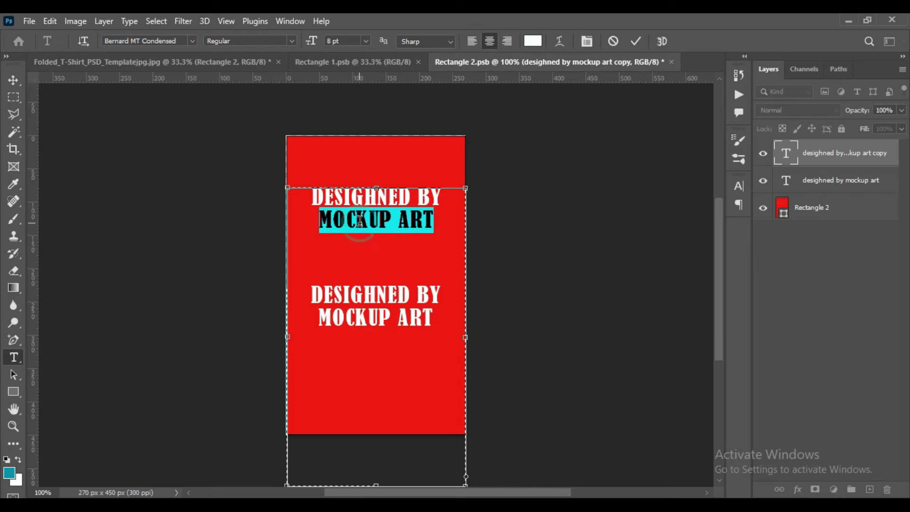
{"action": "left_click", "coordinate": [379, 198]}
{"action": "triple_click", "coordinate": [380, 198]}
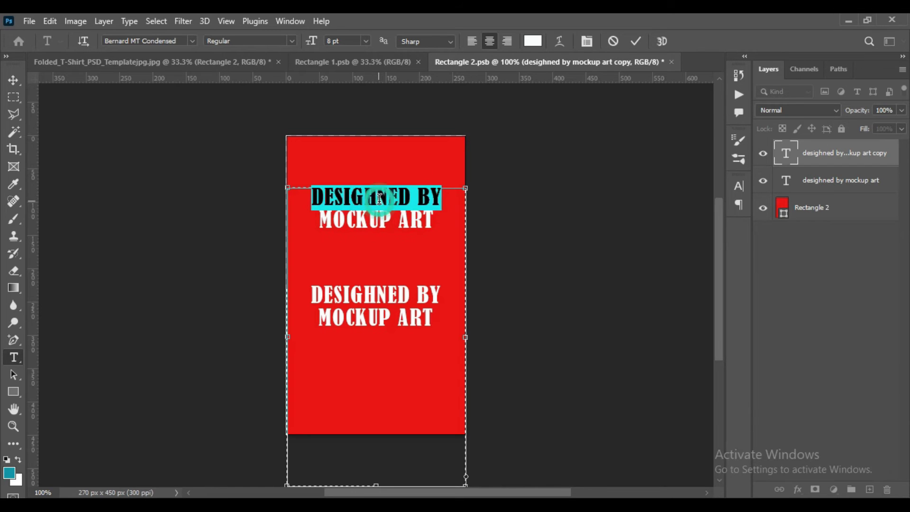
{"action": "key", "text": "BackSpace"}
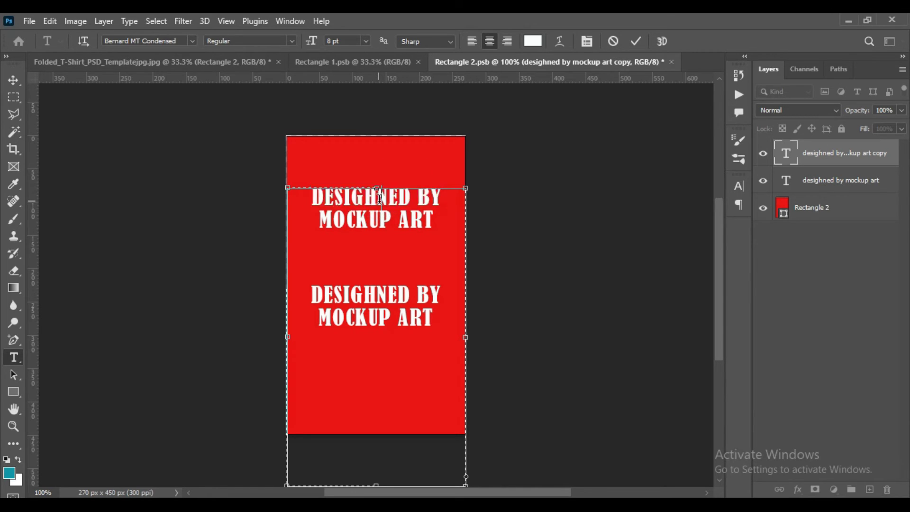
{"action": "type", "text": "T"}
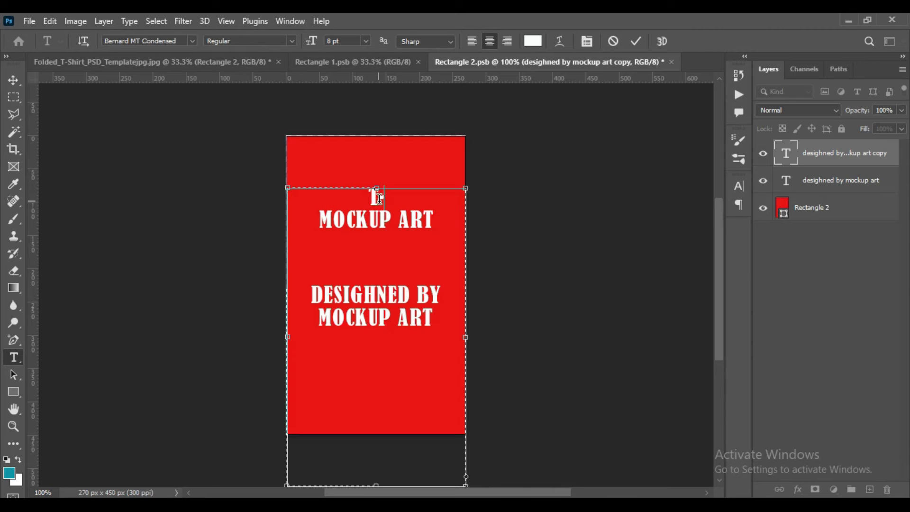
{"action": "type", "text": "-SHIRT"}
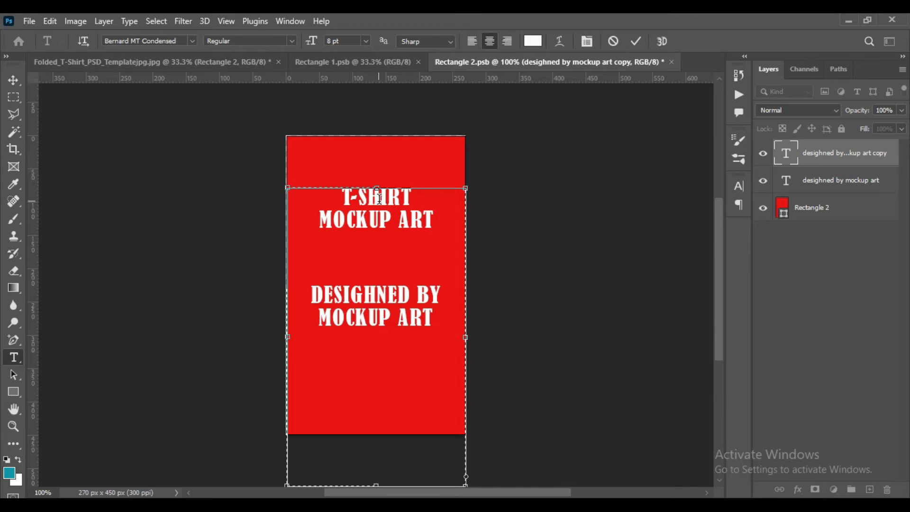
{"action": "left_click_drag", "start_coordinate": [389, 215], "coordinate": [438, 216]}
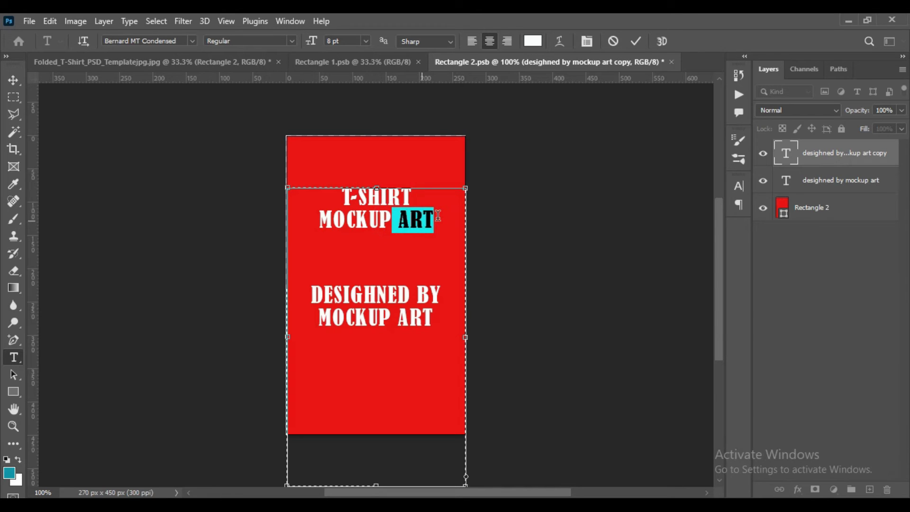
{"action": "key", "text": "BackSpace"}
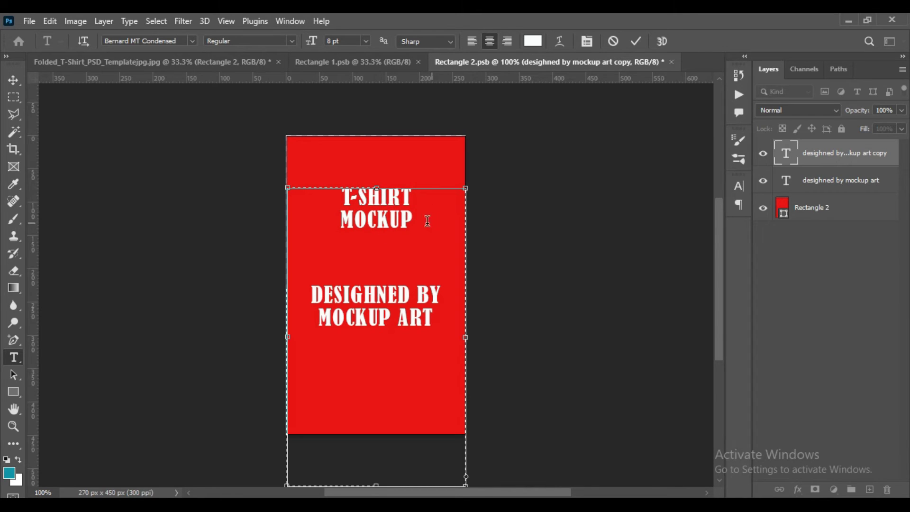
- Enlarge the "T-SHIRT" and "MOCKUP" lines to 13 pt, increase the "MOCKUP" line's leading so they no longer overlap, and commit the text
{"action": "double_click", "coordinate": [373, 196]}
{"action": "left_click_drag", "start_coordinate": [310, 44], "coordinate": [309, 41]}
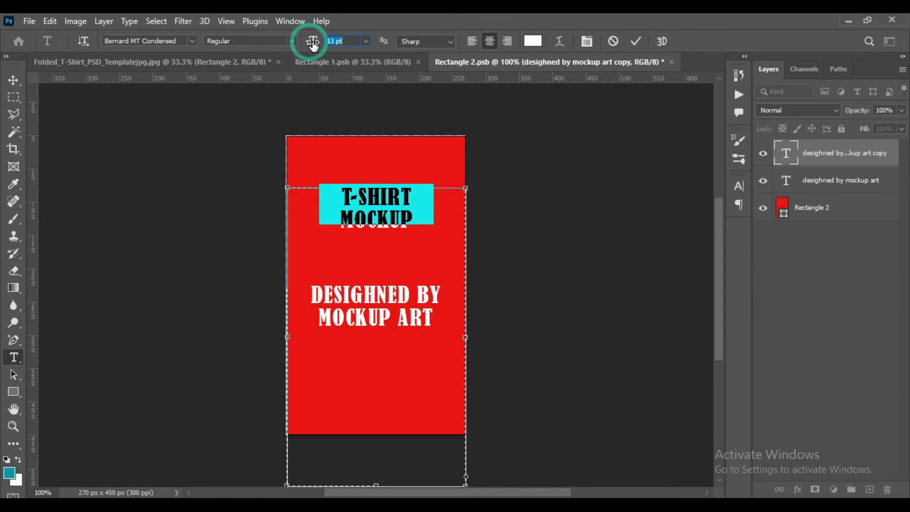
{"action": "double_click", "coordinate": [379, 231]}
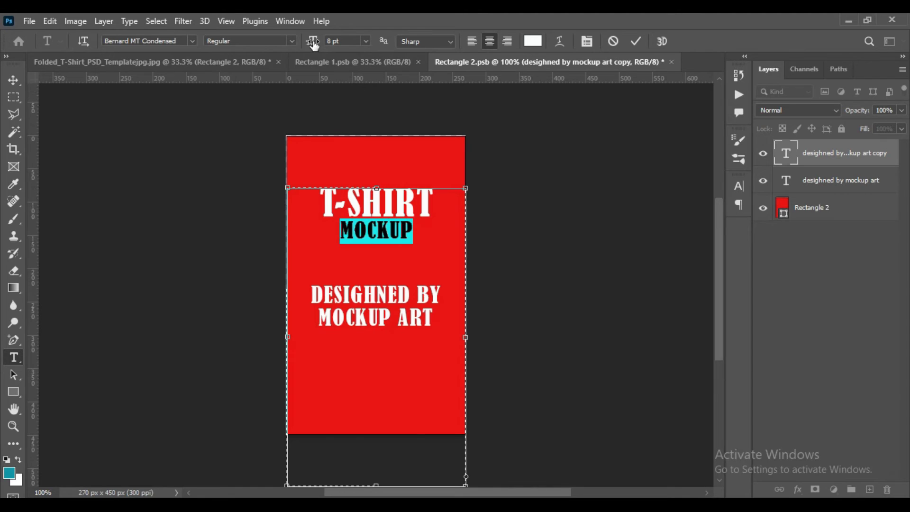
{"action": "left_click_drag", "start_coordinate": [311, 41], "coordinate": [318, 41]}
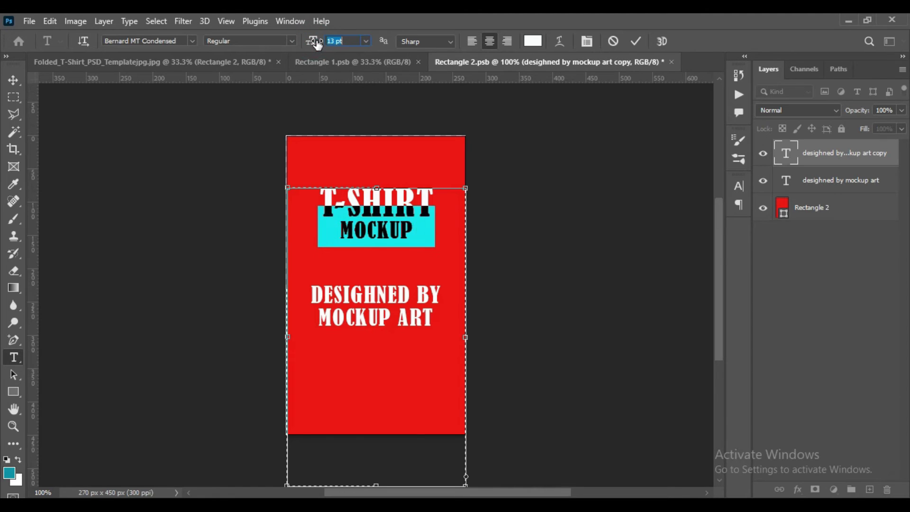
{"action": "left_click", "coordinate": [586, 42]}
{"action": "left_click_drag", "start_coordinate": [666, 227], "coordinate": [672, 226]}
{"action": "left_click", "coordinate": [703, 180]}
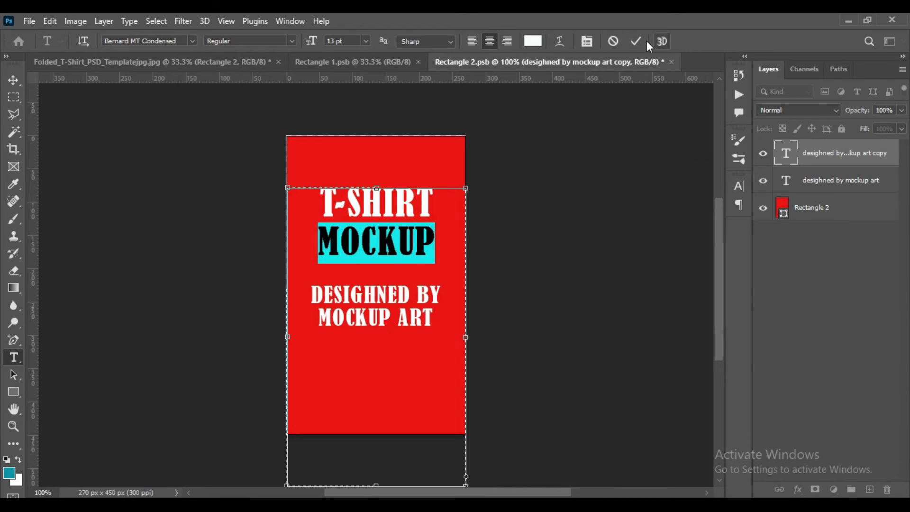
{"action": "left_click", "coordinate": [630, 47]}
- Change the fill colour of the Rectangle 2 label background to black, 000000
{"action": "left_click", "coordinate": [13, 79]}
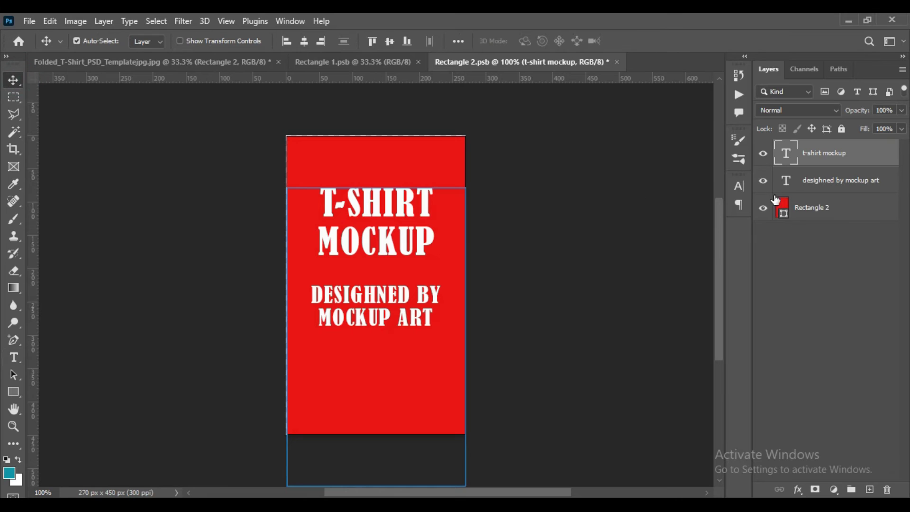
{"action": "double_click", "coordinate": [782, 208]}
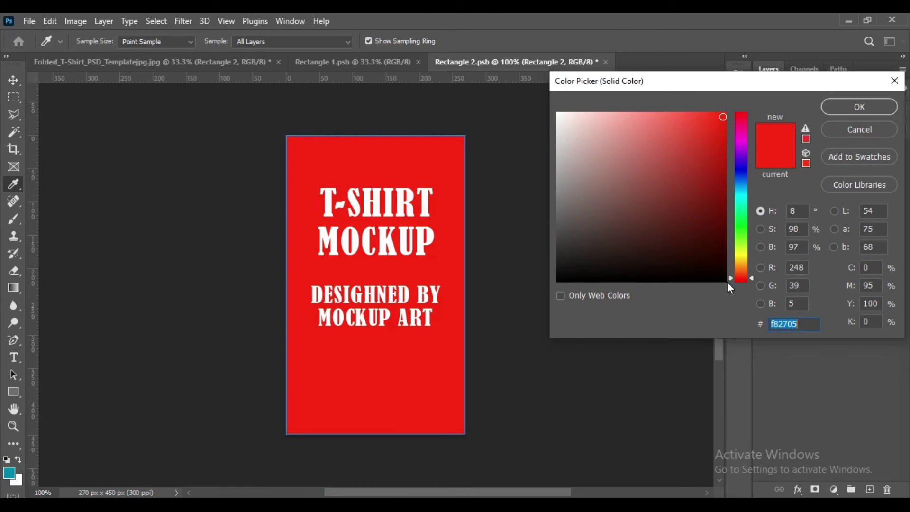
{"action": "left_click", "coordinate": [726, 282]}
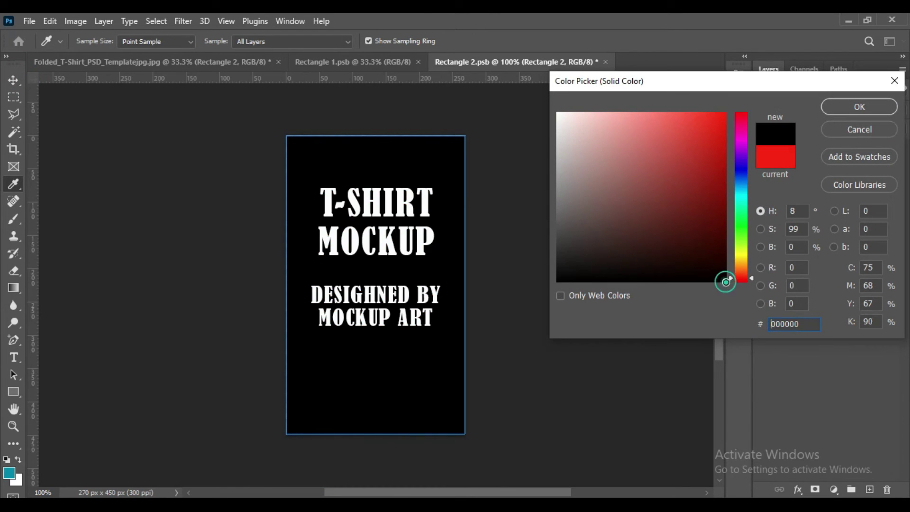
{"action": "left_click", "coordinate": [845, 109]}
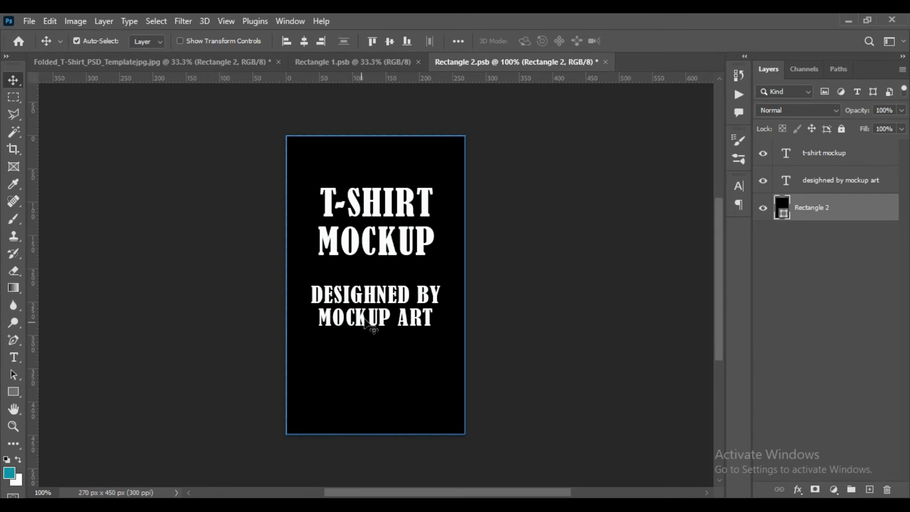
- Nudge the "DESIGHNED BY MOCKUP ART" text slightly lower and centre both text layers horizontally on the label
{"action": "left_click_drag", "start_coordinate": [373, 312], "coordinate": [375, 323]}
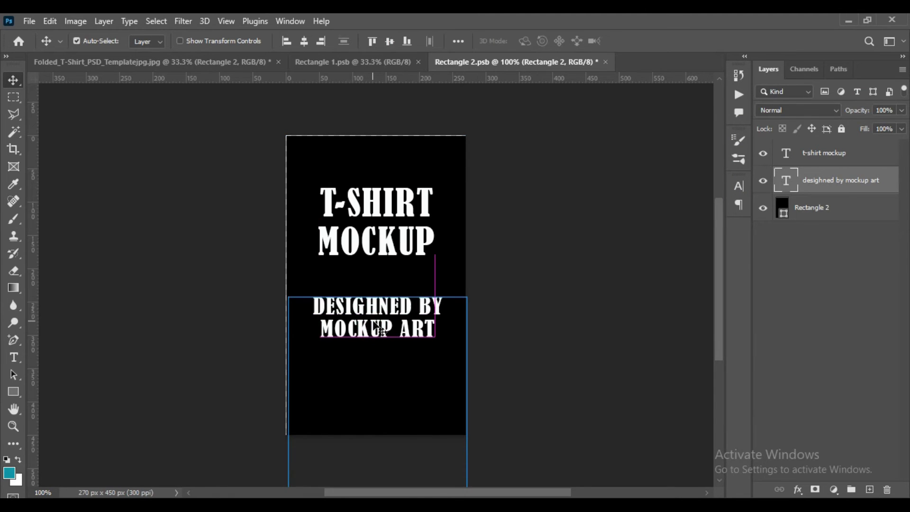
{"action": "left_click", "coordinate": [351, 218]}
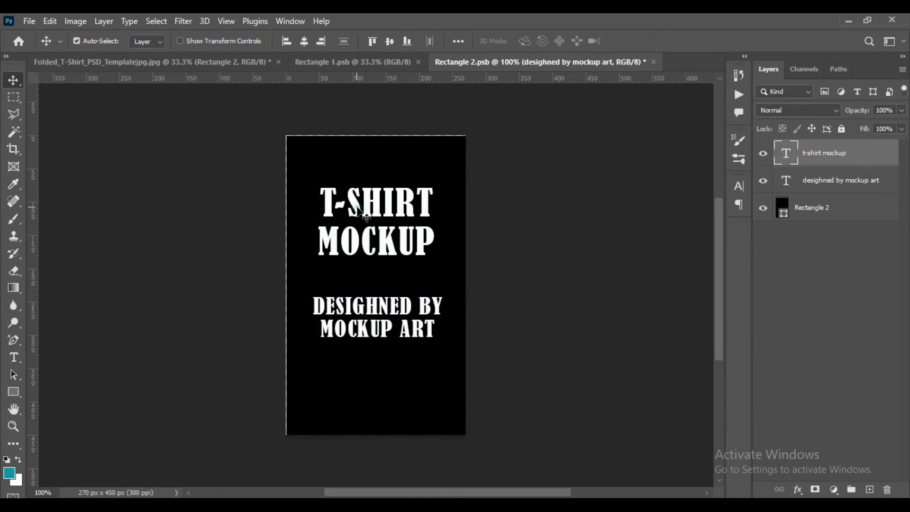
{"action": "left_click", "coordinate": [304, 41]}
{"action": "left_click", "coordinate": [374, 315]}
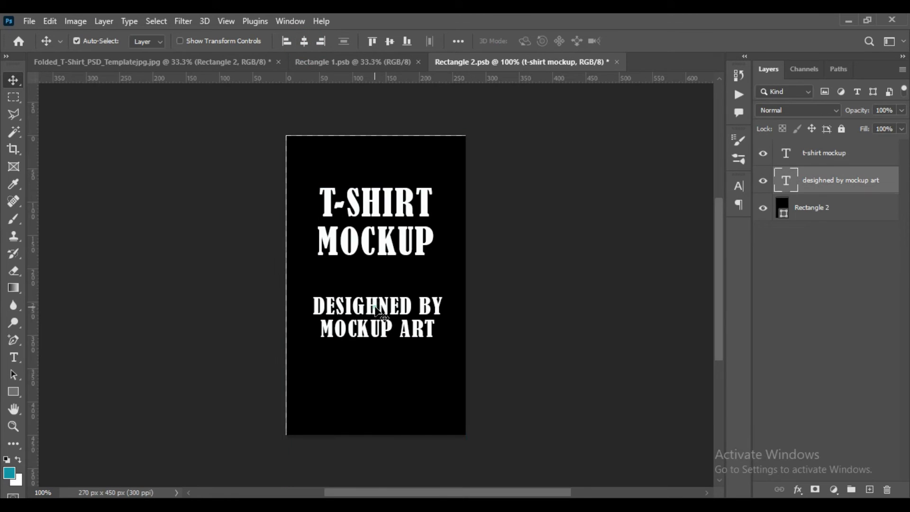
{"action": "left_click", "coordinate": [303, 40]}
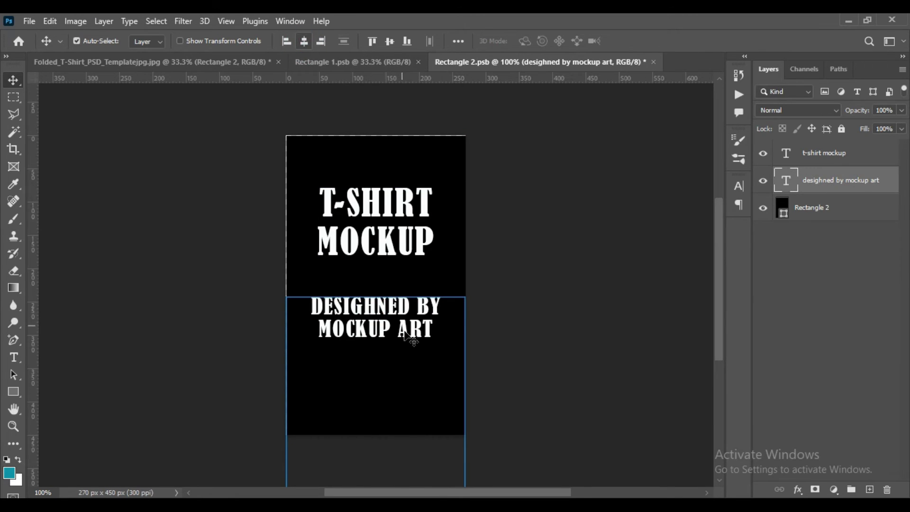
- Save the Rectangle 2 label smart object
{"action": "left_click", "coordinate": [29, 21]}
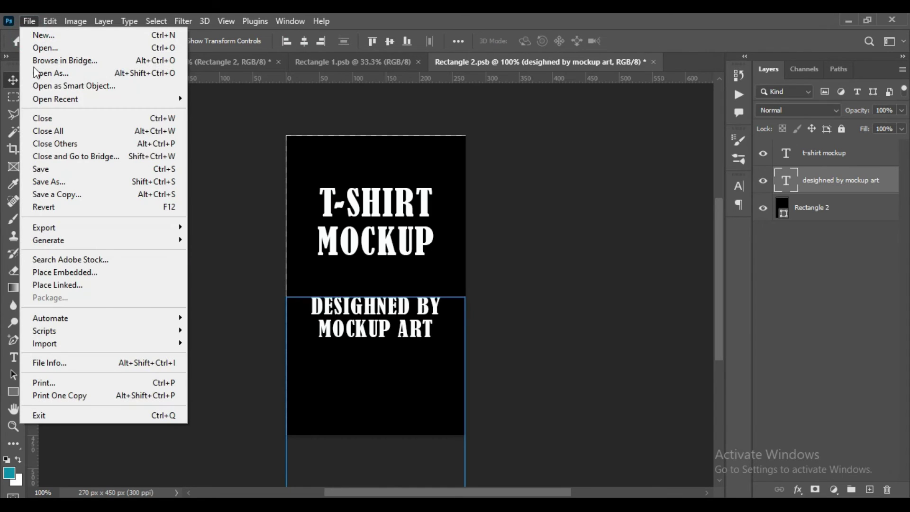
{"action": "left_click", "coordinate": [46, 166]}
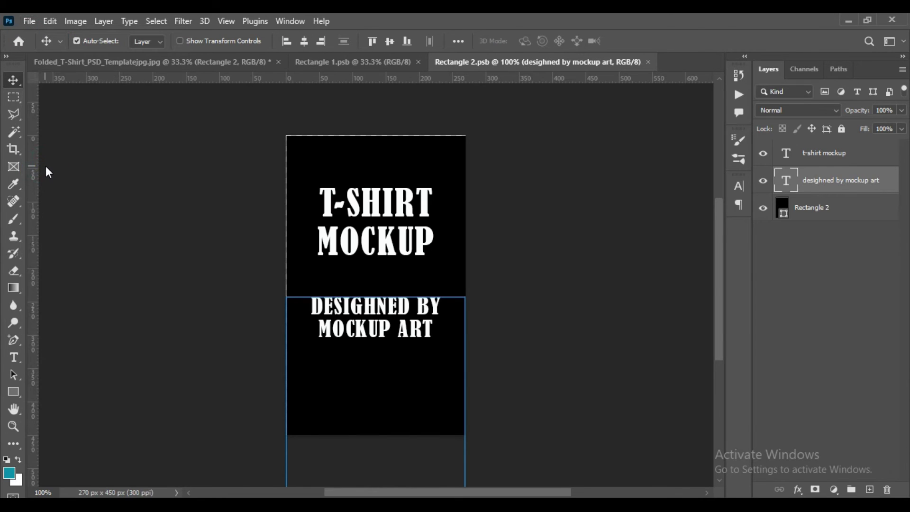
- Mask the Rectangle 2 smart object in the T-shirt document to the outline of the Label shape
{"action": "left_click", "coordinate": [123, 61]}
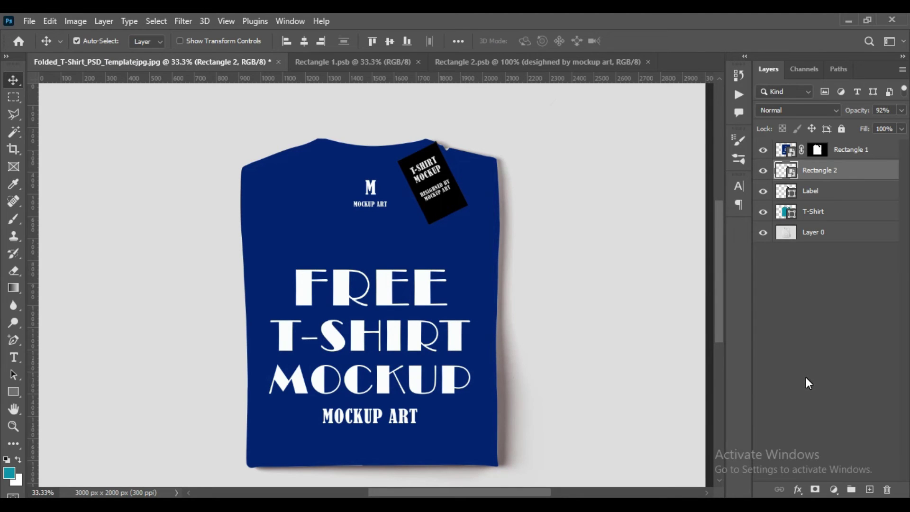
{"action": "left_click", "coordinate": [792, 200]}
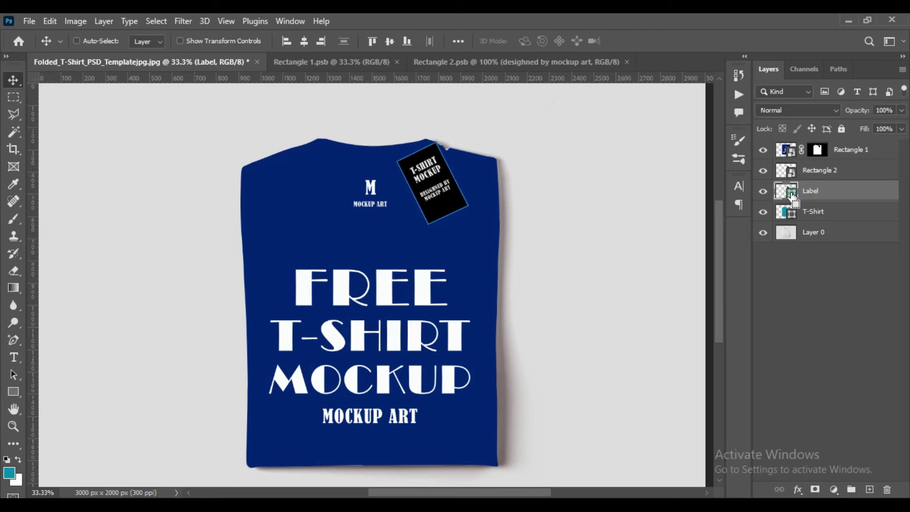
{"action": "left_click", "coordinate": [787, 170]}
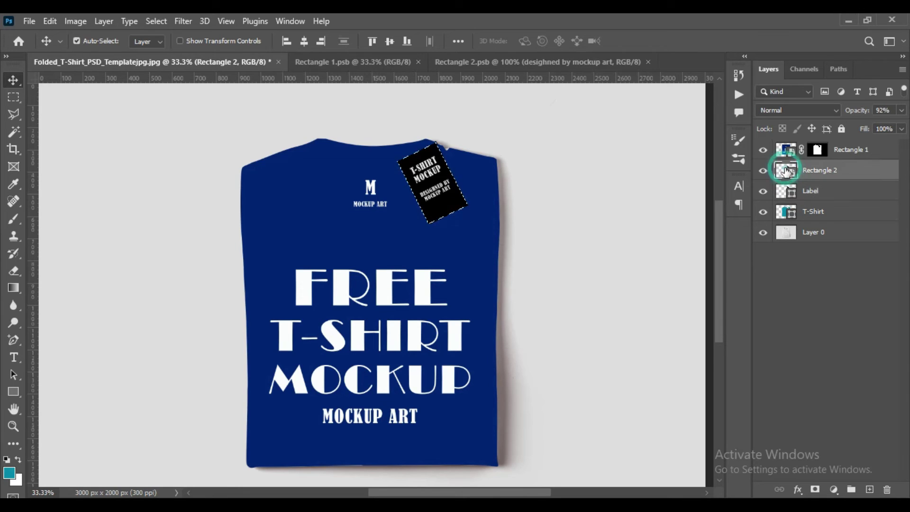
{"action": "left_click", "coordinate": [815, 489]}
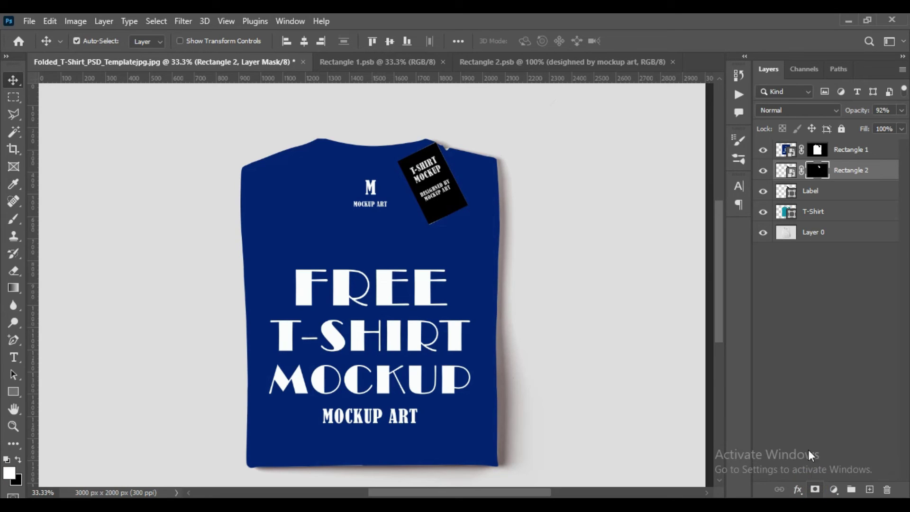
- Group the Label and T-Shirt shape layers, name the group "Object Id" and check its effect by toggling its visibility
{"action": "left_click", "coordinate": [829, 193]}
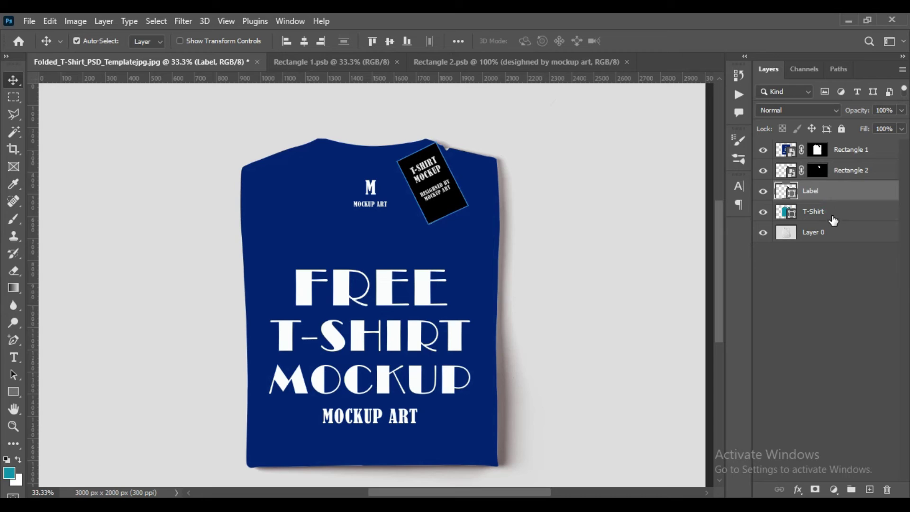
{"action": "left_click", "coordinate": [833, 215], "text": "shift"}
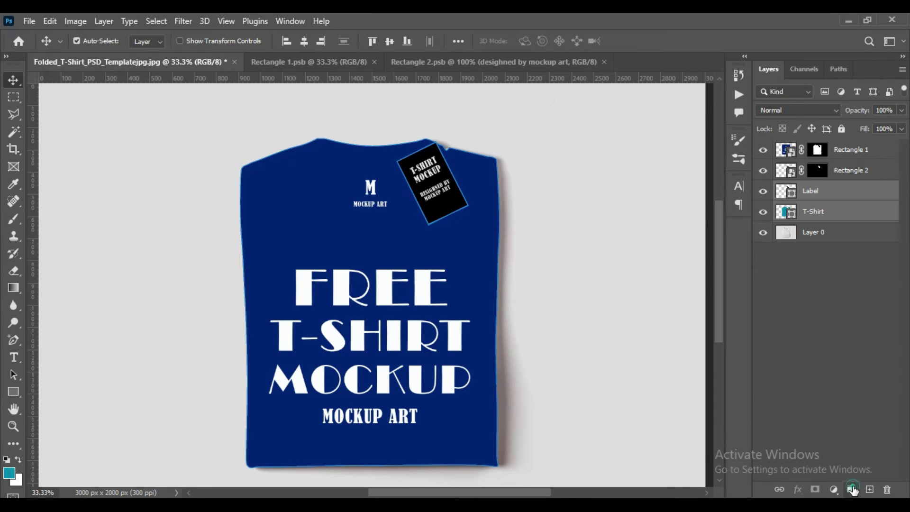
{"action": "left_click", "coordinate": [851, 489]}
{"action": "double_click", "coordinate": [814, 189]}
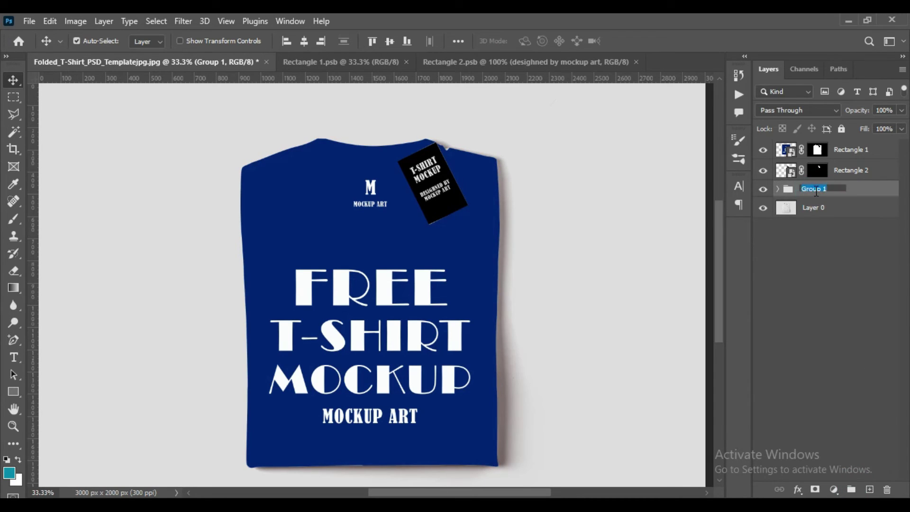
{"action": "type", "text": "Object Id"}
{"action": "key", "text": "Return"}
{"action": "left_click", "coordinate": [764, 190]}
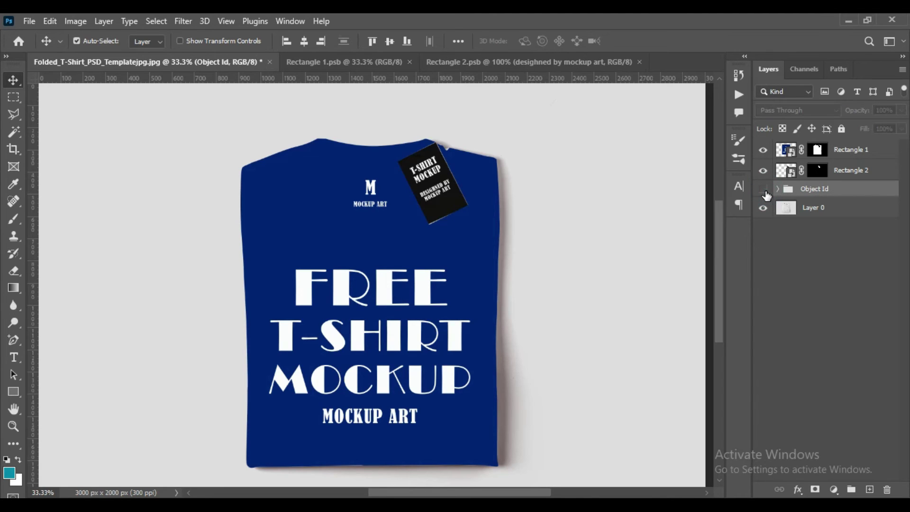
{"action": "left_click", "coordinate": [764, 190]}
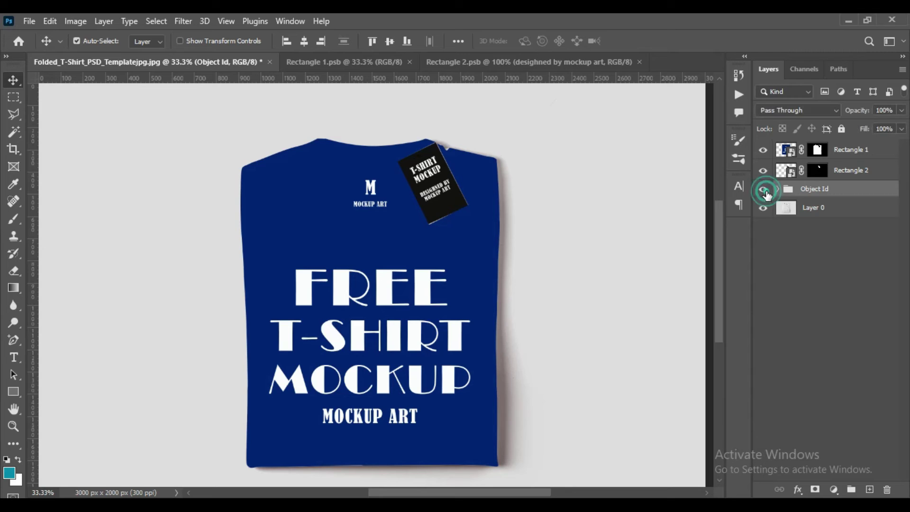
- Duplicate Layer 0, hide the Object Id group and place the copy at the top of the layer stack
{"action": "left_click", "coordinate": [777, 190]}
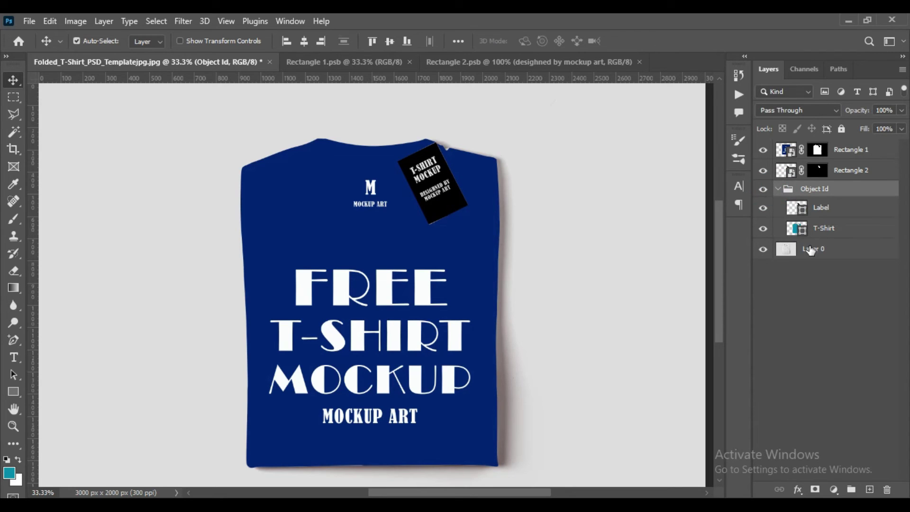
{"action": "left_click", "coordinate": [789, 253]}
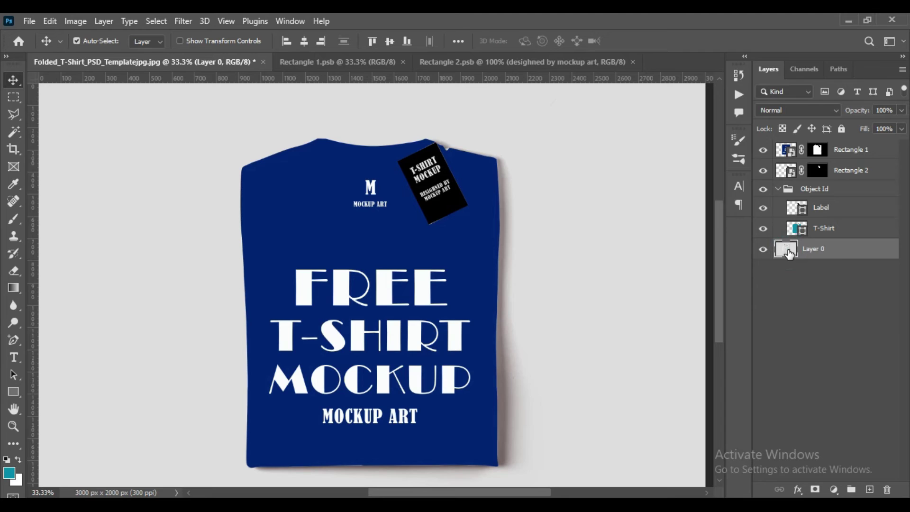
{"action": "key", "text": "ctrl+j"}
{"action": "left_click_drag", "start_coordinate": [825, 257], "coordinate": [823, 175]}
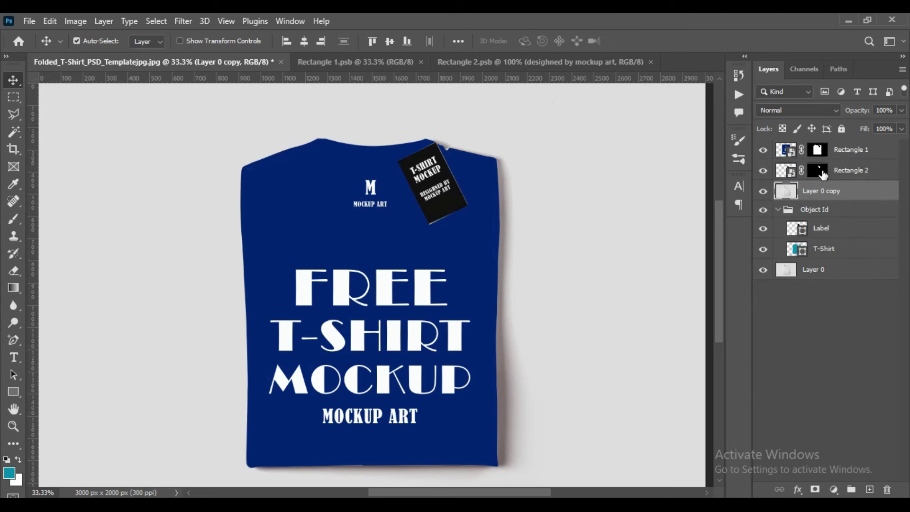
{"action": "left_click", "coordinate": [778, 210]}
{"action": "left_click", "coordinate": [766, 211]}
{"action": "left_click_drag", "start_coordinate": [831, 196], "coordinate": [829, 148]}
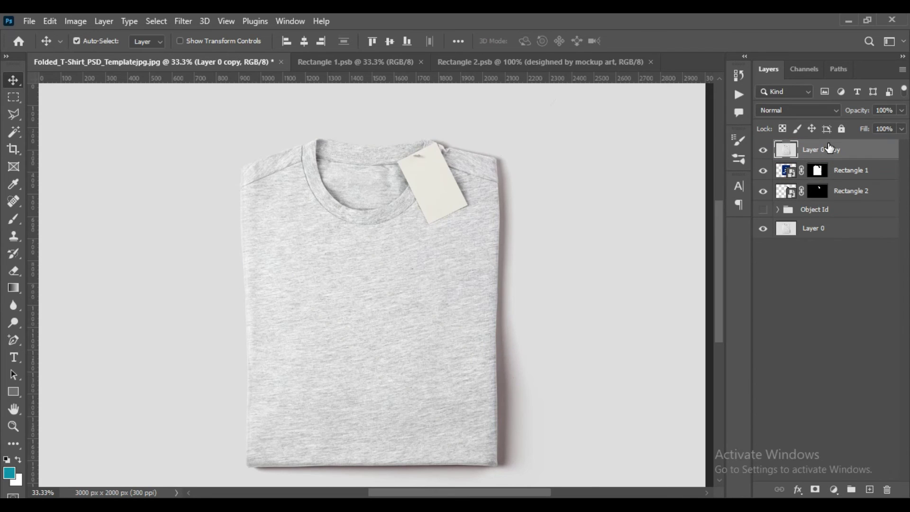
- Make two more duplicates of the topmost Layer 0 copy
{"action": "key", "text": "ctrl"}
{"action": "key", "text": "ctrl+j"}
{"action": "key", "text": "ctrl+j"}
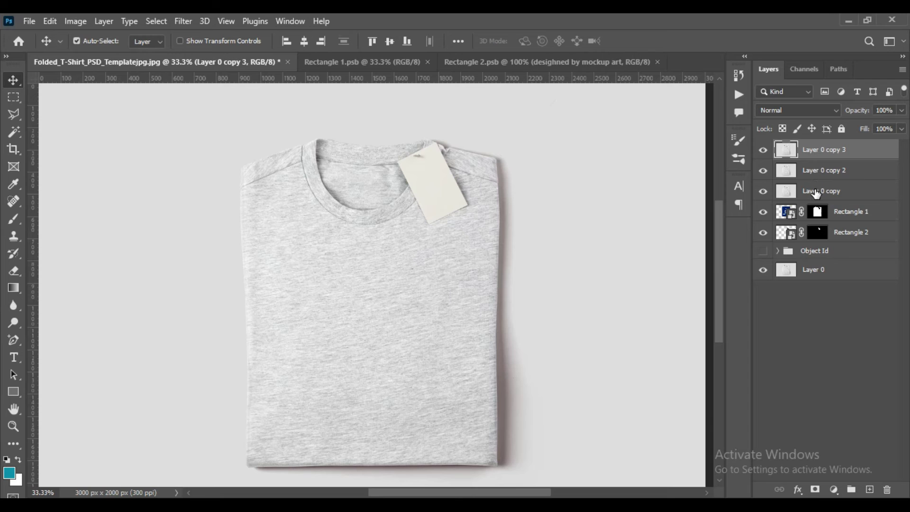
- Rename the three Layer 0 copies, from lowest to highest, as SHADOW, MIDTONE and LIGHT
{"action": "double_click", "coordinate": [816, 197]}
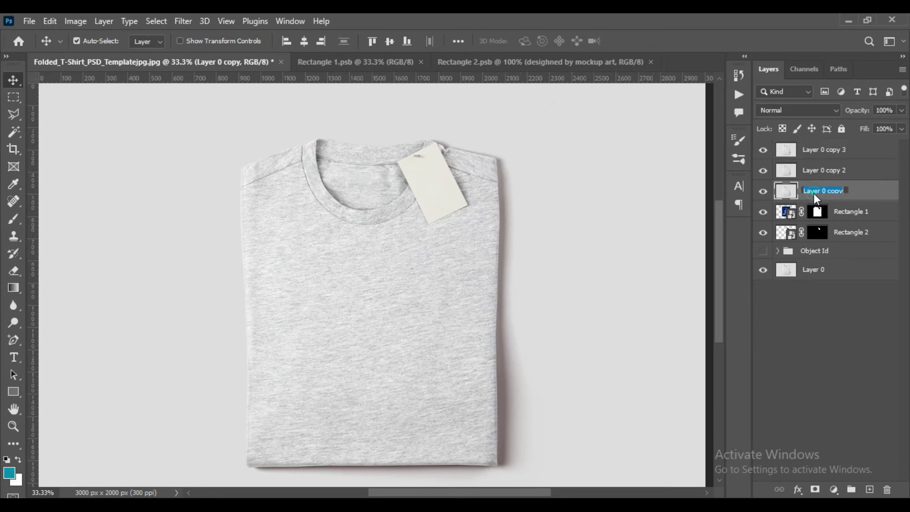
{"action": "type", "text": "S"}
{"action": "key", "text": "Caps_Lock"}
{"action": "type", "text": "HADOW"}
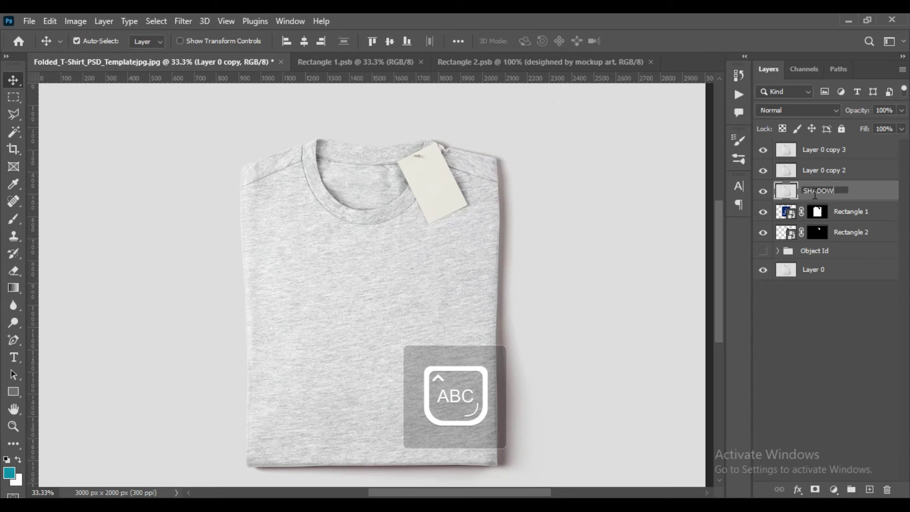
{"action": "key", "text": "Return"}
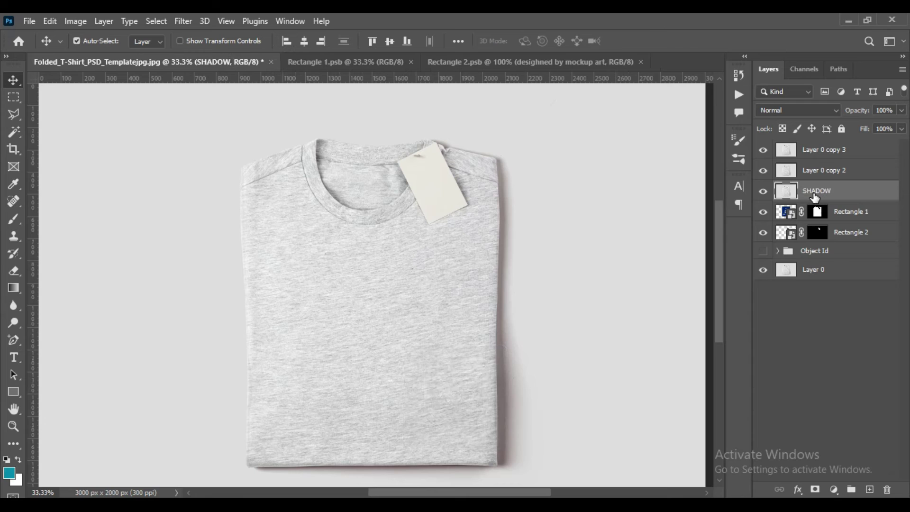
{"action": "double_click", "coordinate": [824, 170]}
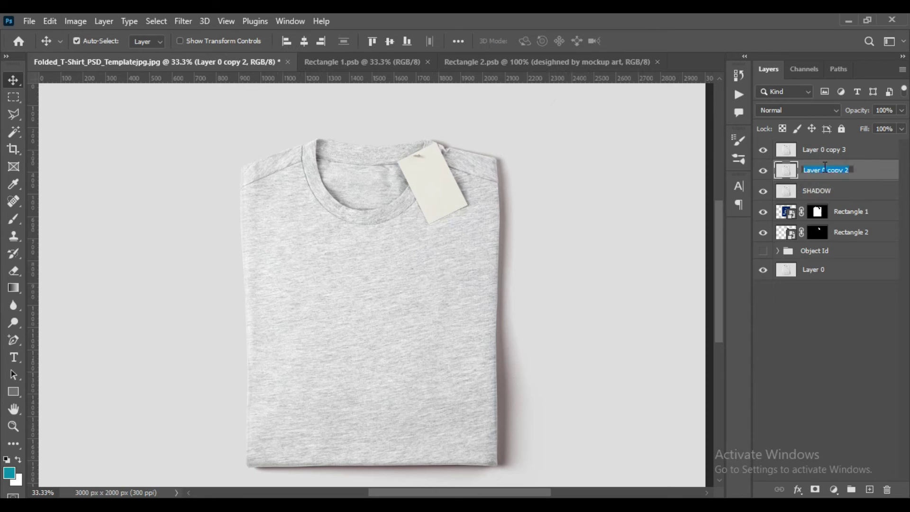
{"action": "type", "text": "MIDTONE"}
{"action": "key", "text": "Return"}
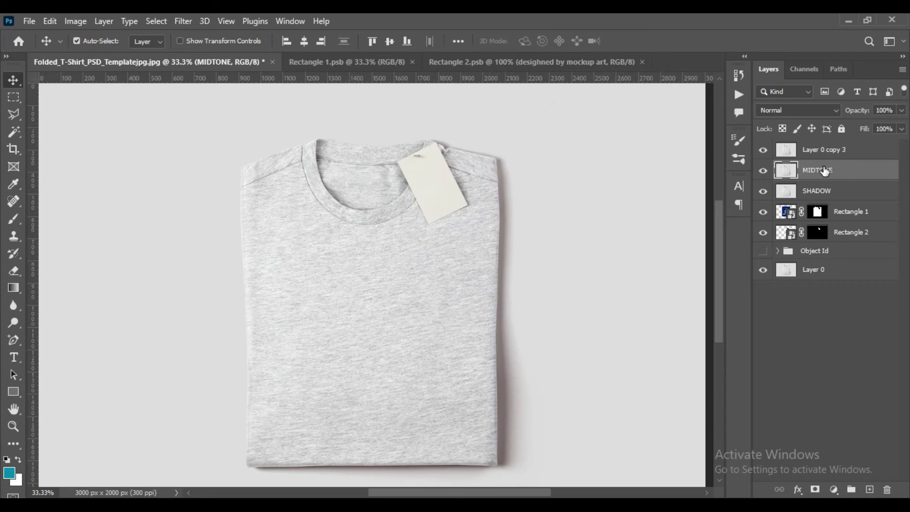
{"action": "double_click", "coordinate": [826, 152]}
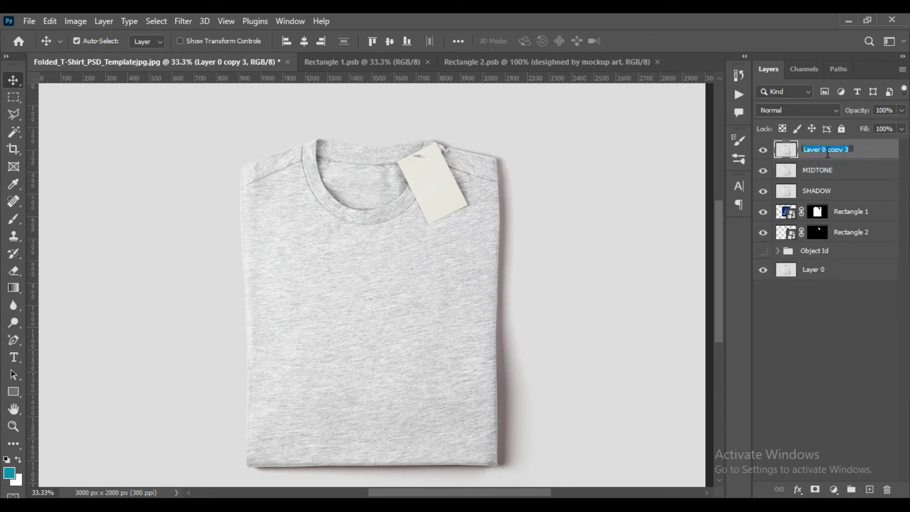
{"action": "type", "text": "LIG"}
{"action": "key", "text": "Return"}
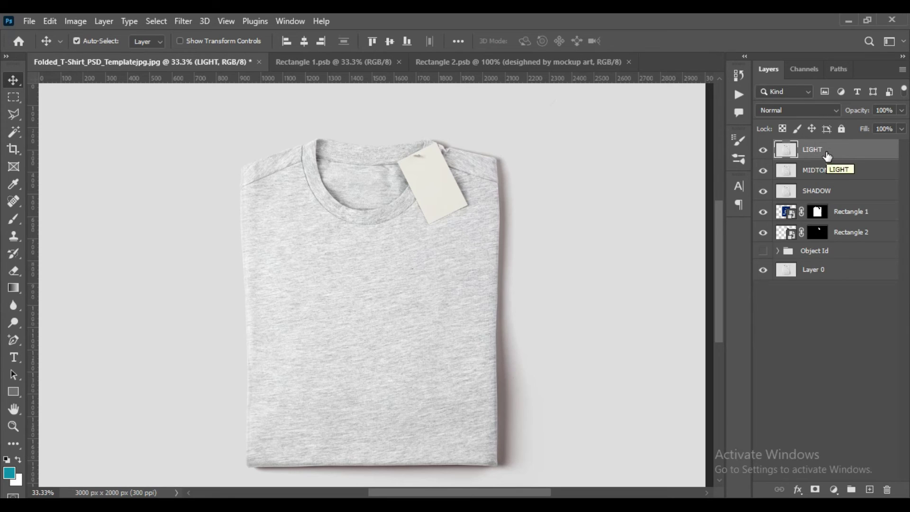
{"action": "key", "text": "Caps_Lock"}
- Hide the MIDTONE and LIGHT layers and set the SHADOW layer's blend mode to Multiply
{"action": "left_click", "coordinate": [763, 171]}
{"action": "left_click", "coordinate": [762, 150]}
{"action": "left_click", "coordinate": [821, 192]}
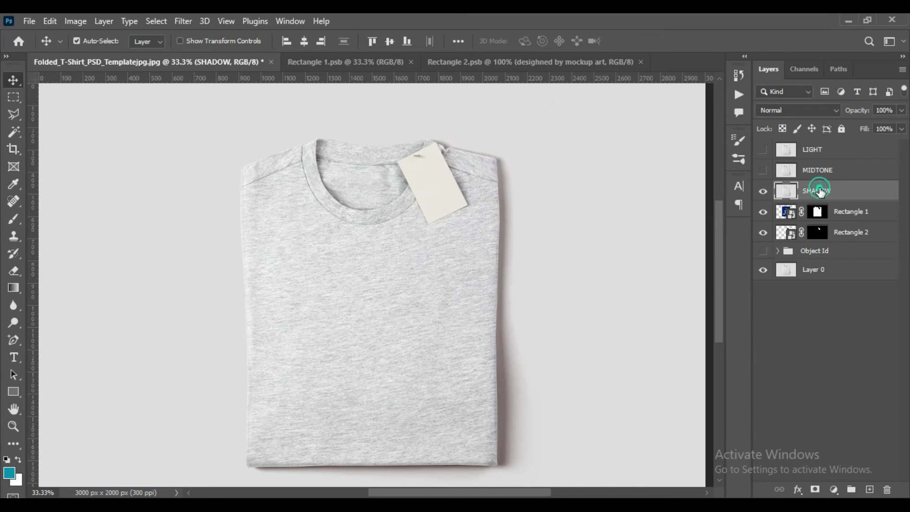
{"action": "left_click", "coordinate": [836, 110]}
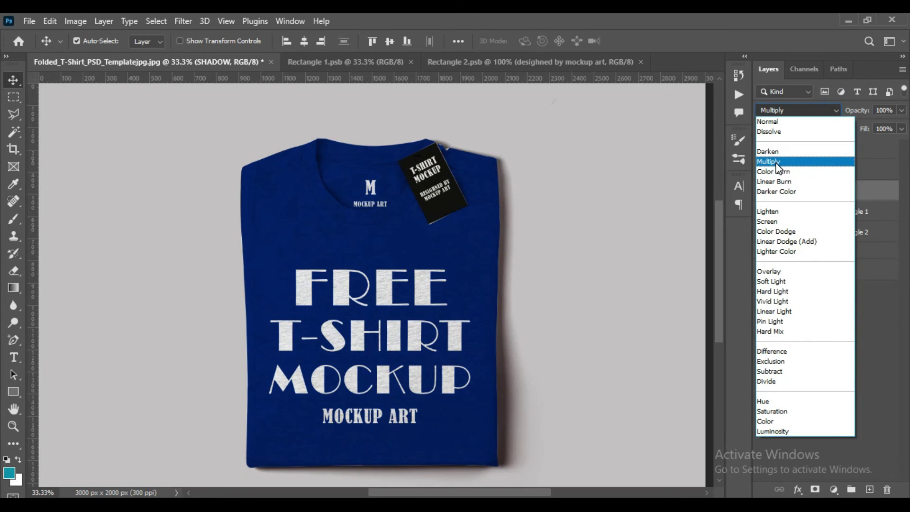
{"action": "left_click", "coordinate": [777, 162]}
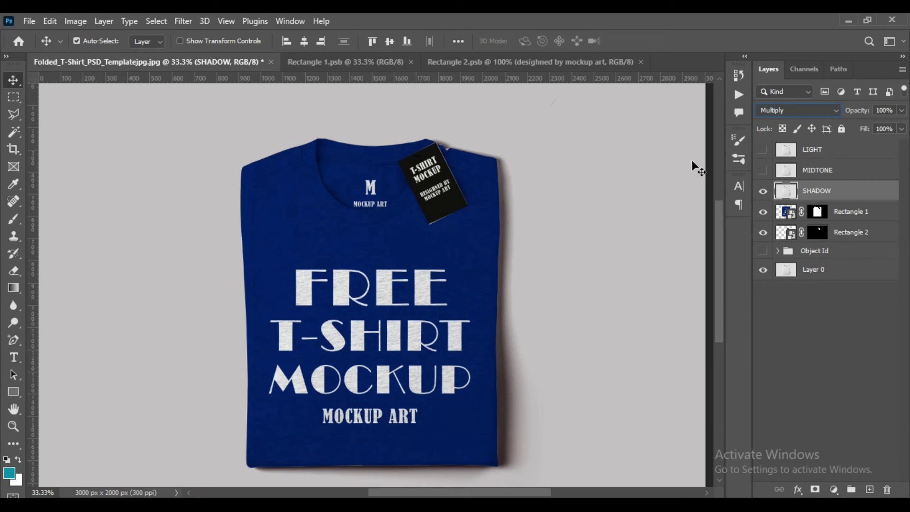
- Open the Rectangle 1 smart object and nudge the "M mockup art" neck text slightly left and up
{"action": "left_click", "coordinate": [780, 214]}
{"action": "double_click", "coordinate": [780, 213]}
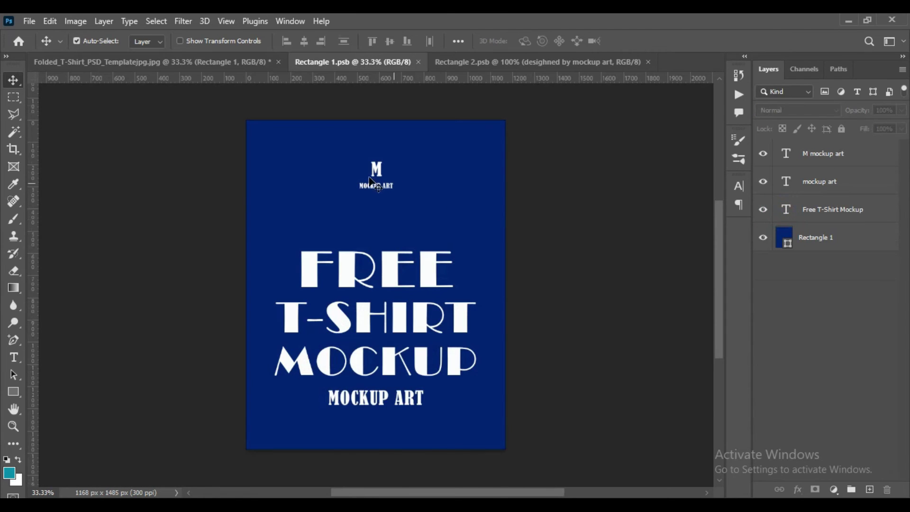
{"action": "left_click", "coordinate": [382, 173]}
{"action": "key", "text": "shift+Left"}
{"action": "key", "text": "shift+Left"}
{"action": "key", "text": "shift+Left"}
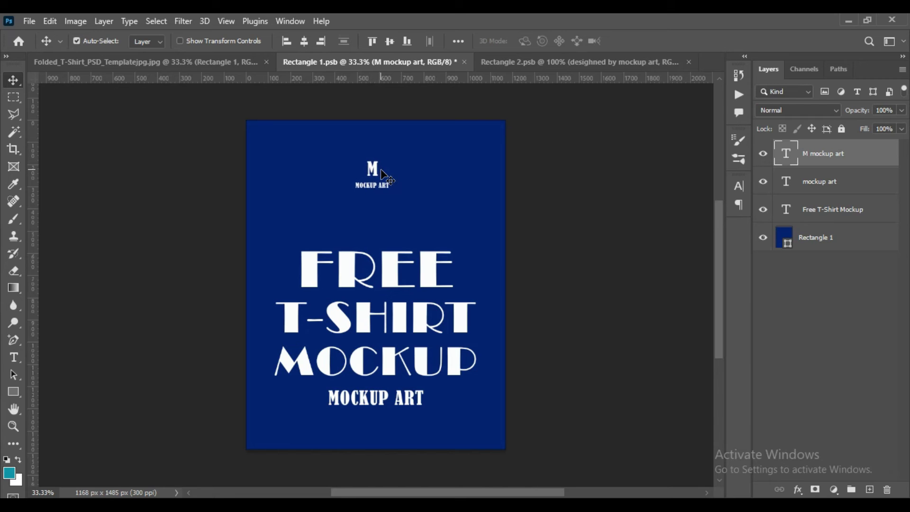
{"action": "key", "text": "shift+Up"}
{"action": "key", "text": "shift+Up"}
- Save the Rectangle 1 smart object and return to the folded T-shirt document
{"action": "left_click", "coordinate": [29, 21]}
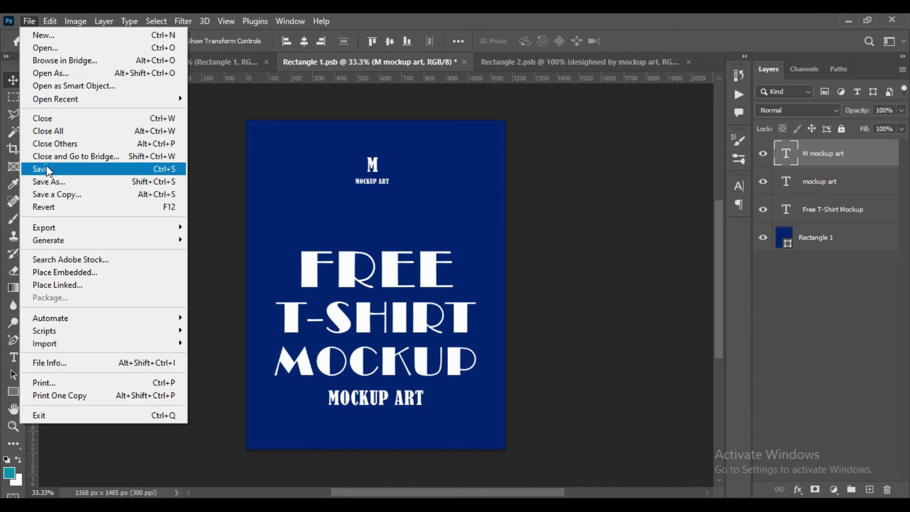
{"action": "left_click", "coordinate": [43, 169]}
{"action": "left_click", "coordinate": [170, 64]}
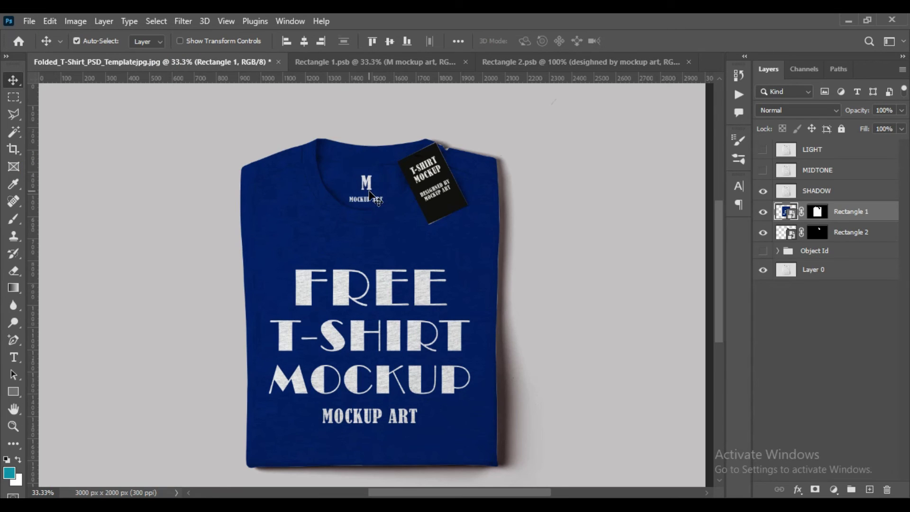
- Make the MIDTONE layer visible and set its blend mode to Linear Dodge (Add)
{"action": "left_click", "coordinate": [792, 173]}
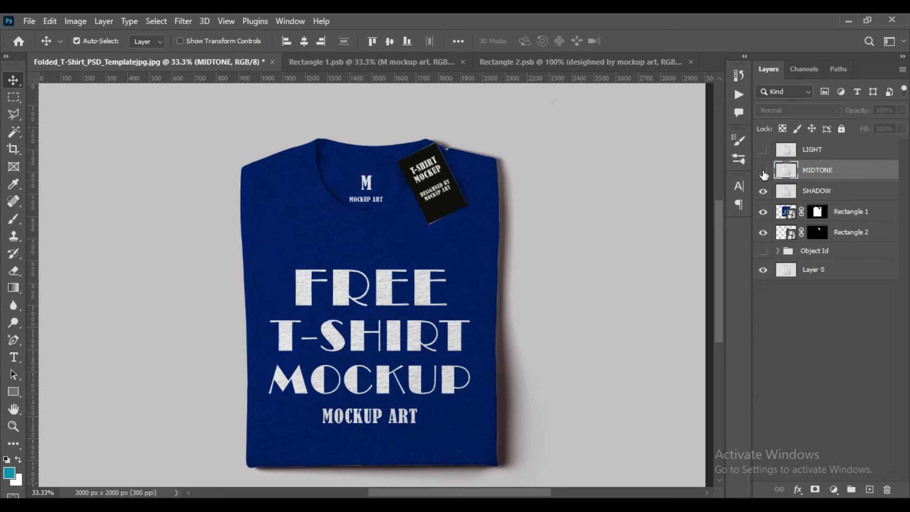
{"action": "left_click", "coordinate": [763, 170]}
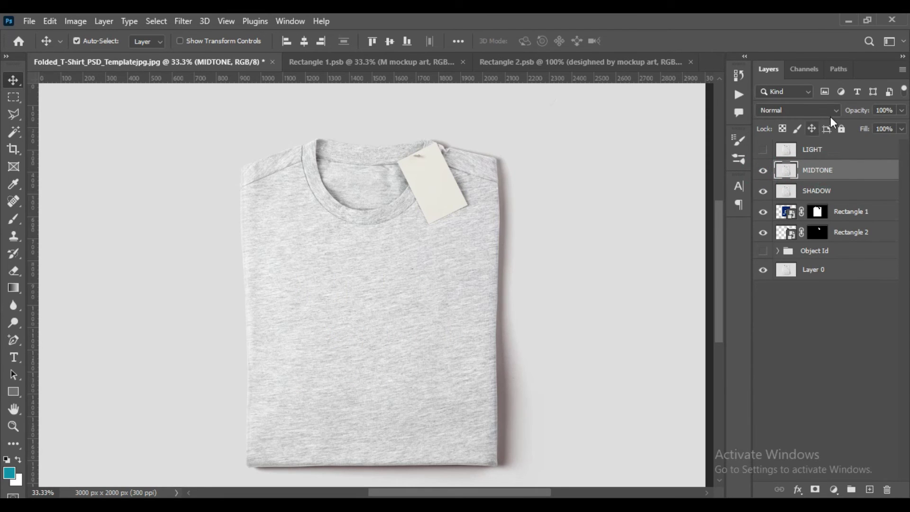
{"action": "left_click", "coordinate": [835, 112]}
{"action": "left_click", "coordinate": [810, 241]}
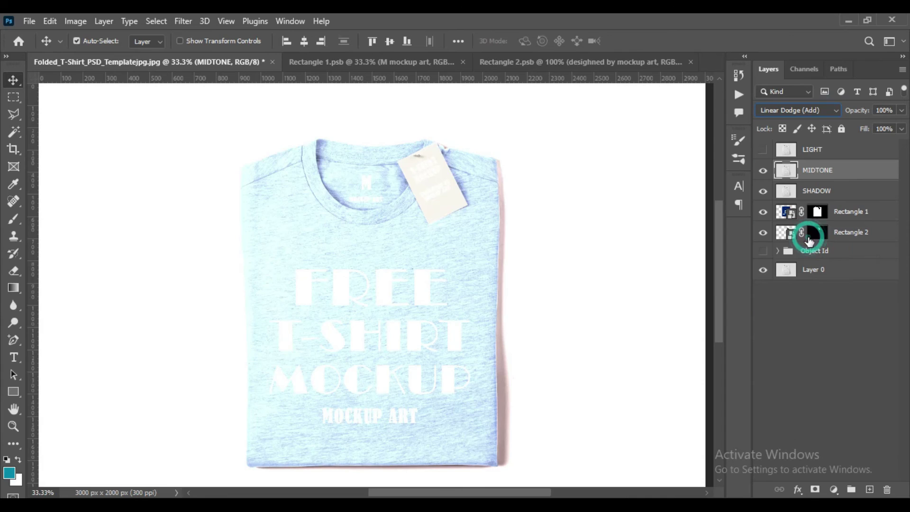
- Apply Levels to the MIDTONE layer with the shadow input at 202 and the white output level at 54
{"action": "left_click", "coordinate": [784, 151]}
{"action": "left_click", "coordinate": [786, 171]}
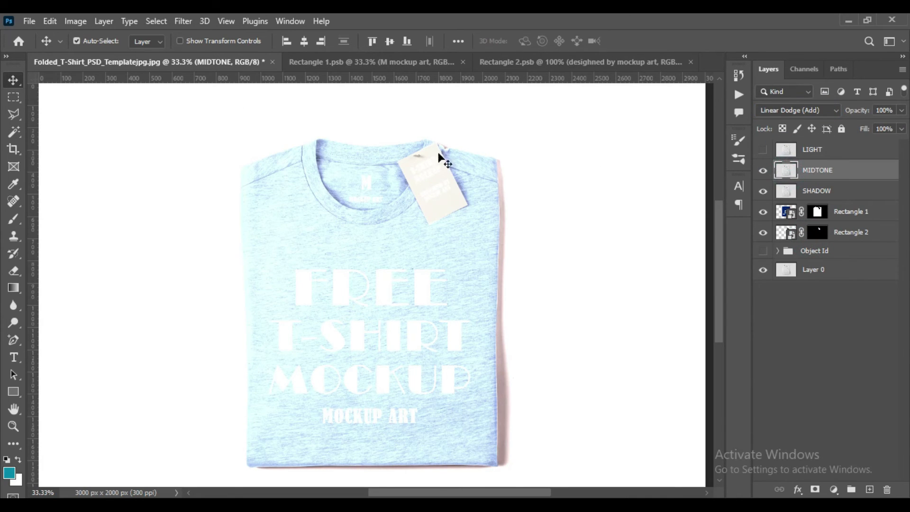
{"action": "left_click", "coordinate": [76, 21]}
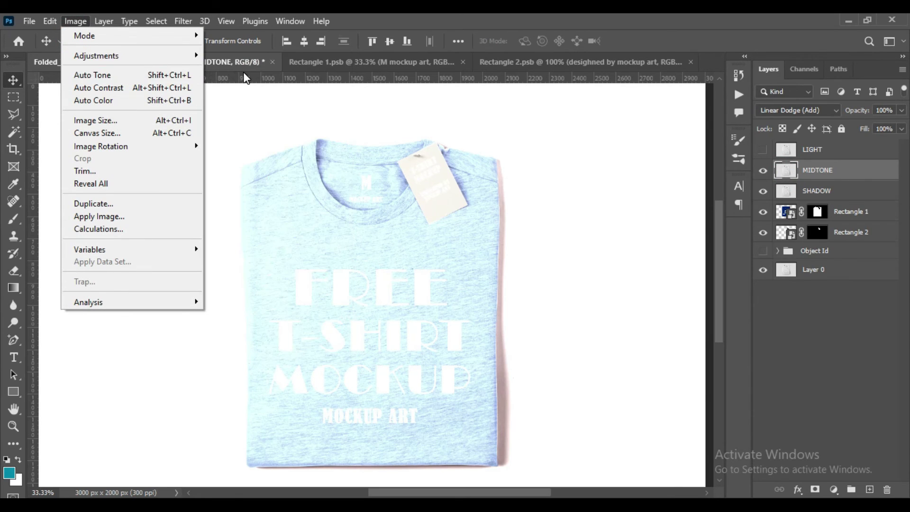
{"action": "mouse_move", "coordinate": [151, 59]}
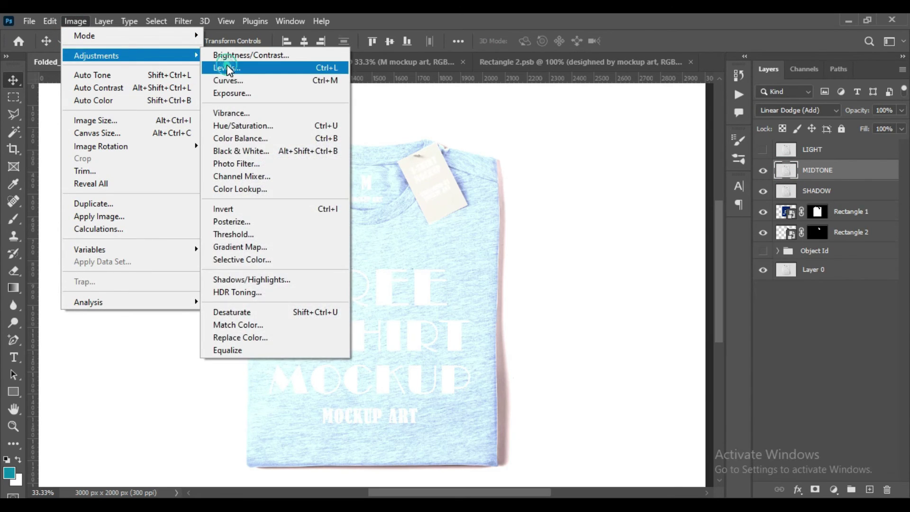
{"action": "left_click", "coordinate": [226, 65]}
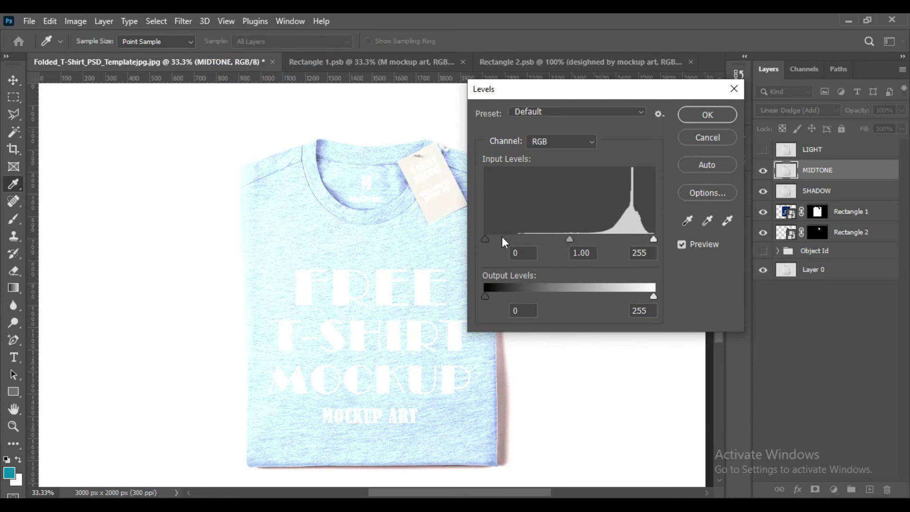
{"action": "left_click_drag", "start_coordinate": [484, 239], "coordinate": [599, 235]}
{"action": "mouse_move", "coordinate": [655, 239]}
{"action": "left_mouse_down"}
{"action": "mouse_move", "coordinate": [630, 238]}
{"action": "mouse_move", "coordinate": [657, 239]}
{"action": "left_mouse_up"}
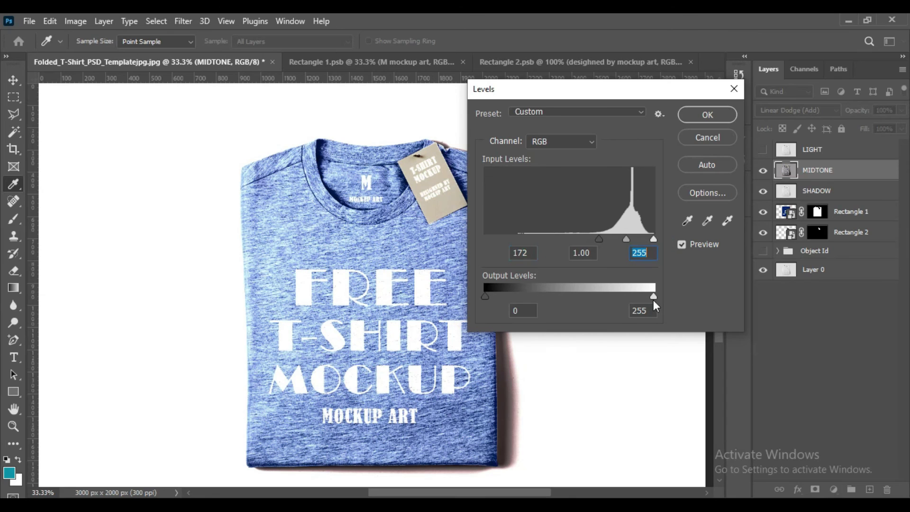
{"action": "left_click_drag", "start_coordinate": [653, 297], "coordinate": [532, 295]}
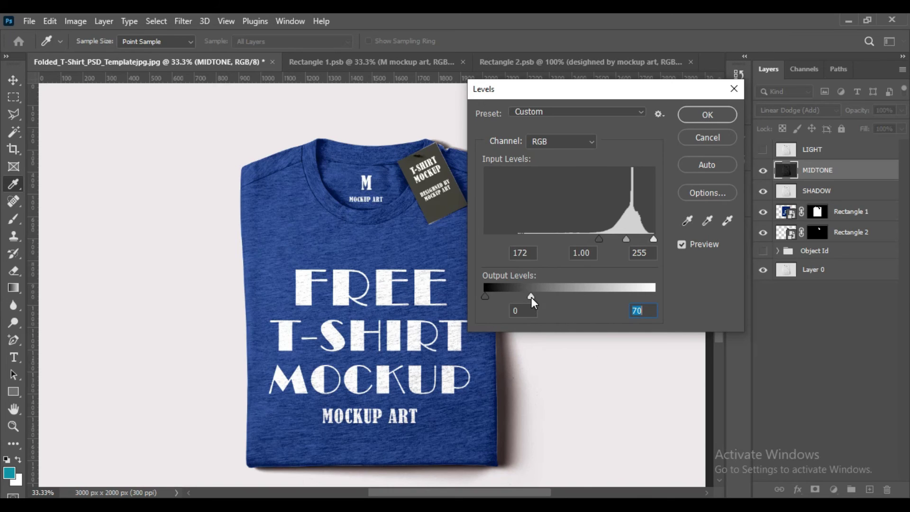
{"action": "left_click_drag", "start_coordinate": [531, 297], "coordinate": [521, 296]}
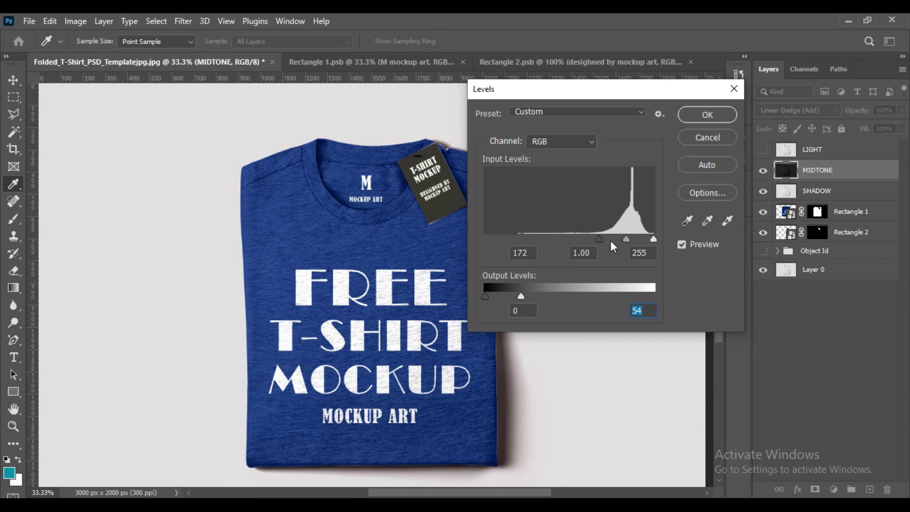
{"action": "left_click_drag", "start_coordinate": [599, 235], "coordinate": [618, 233]}
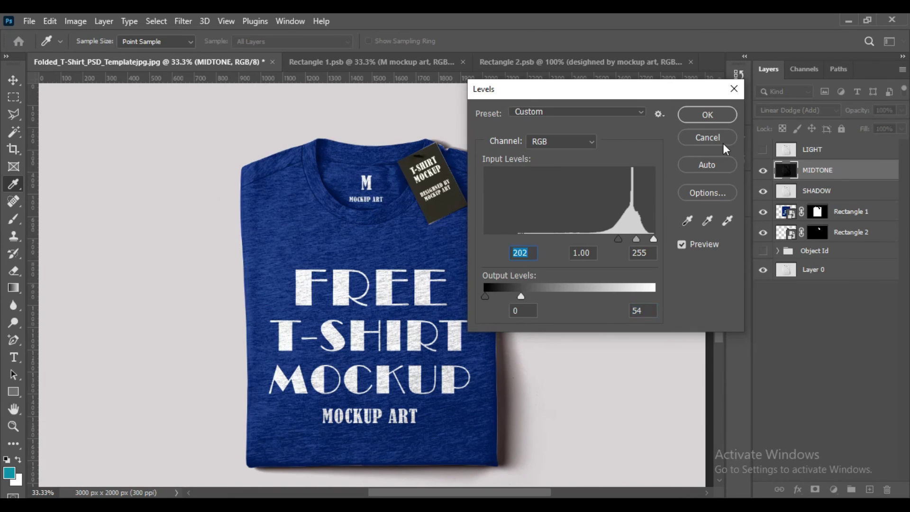
{"action": "left_click", "coordinate": [711, 115]}
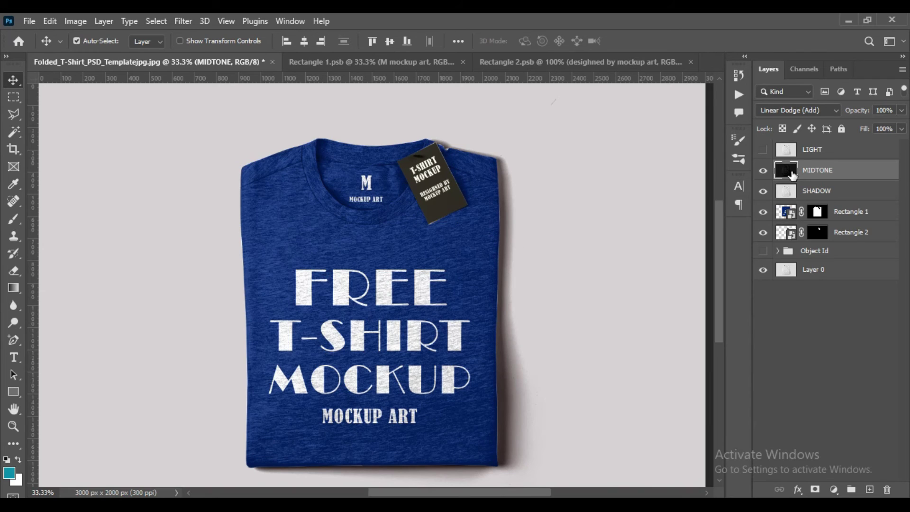
- Darken the MIDTONE layer with a second Levels adjustment, raising the shadow input to 25
{"action": "left_click", "coordinate": [75, 21]}
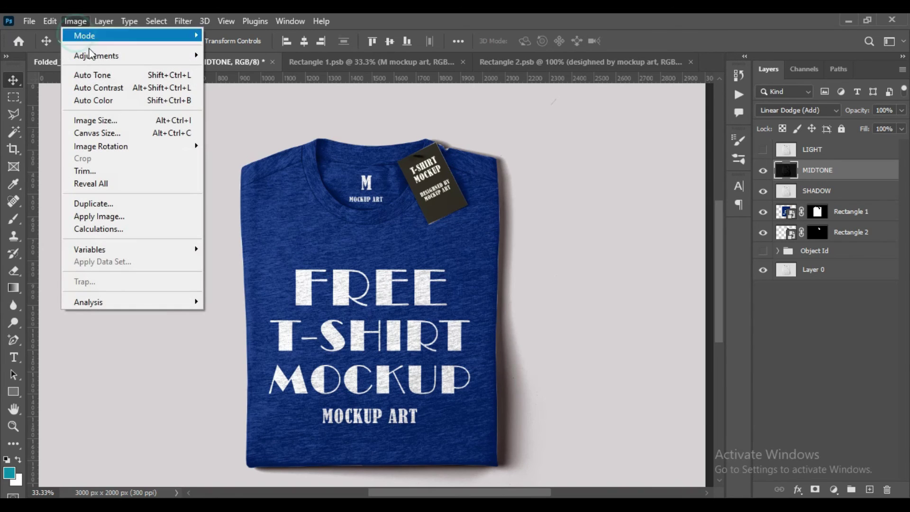
{"action": "mouse_move", "coordinate": [102, 56]}
{"action": "left_click", "coordinate": [225, 67]}
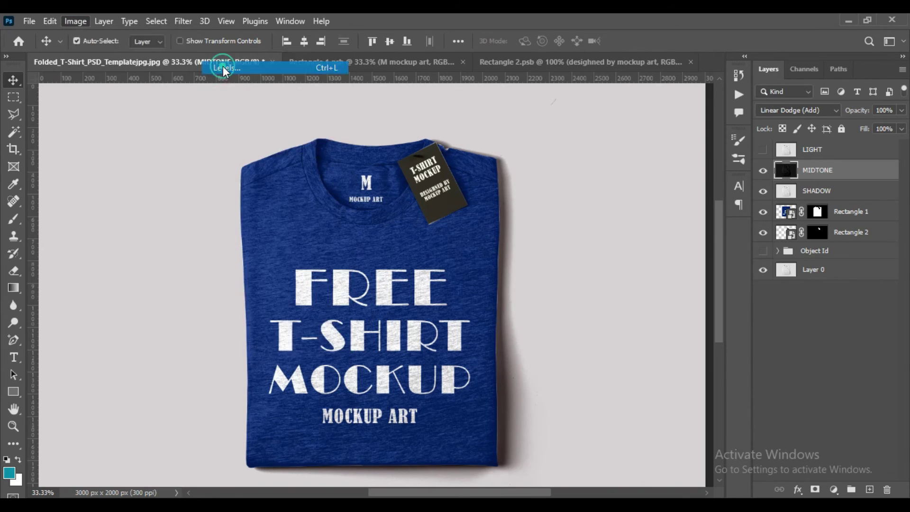
{"action": "mouse_move", "coordinate": [485, 235]}
{"action": "left_mouse_down"}
{"action": "mouse_move", "coordinate": [514, 234]}
{"action": "mouse_move", "coordinate": [498, 237]}
{"action": "left_mouse_up"}
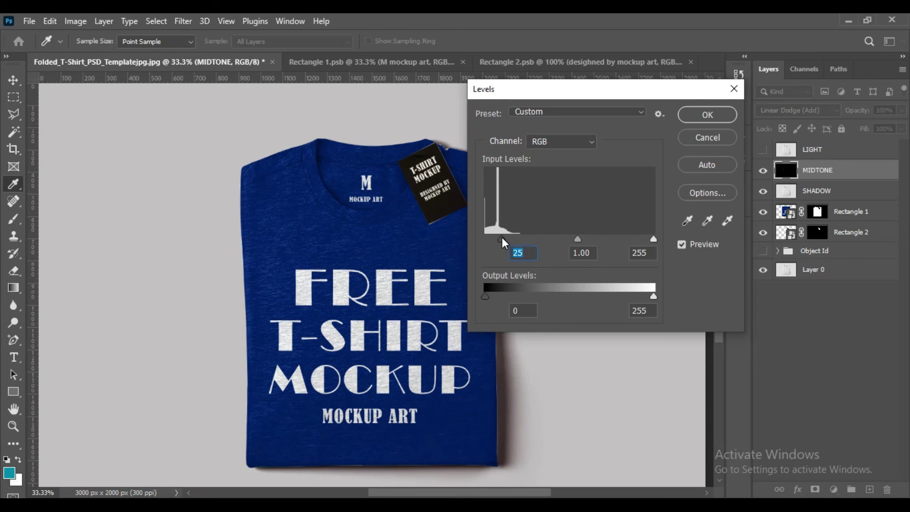
{"action": "left_click", "coordinate": [706, 117]}
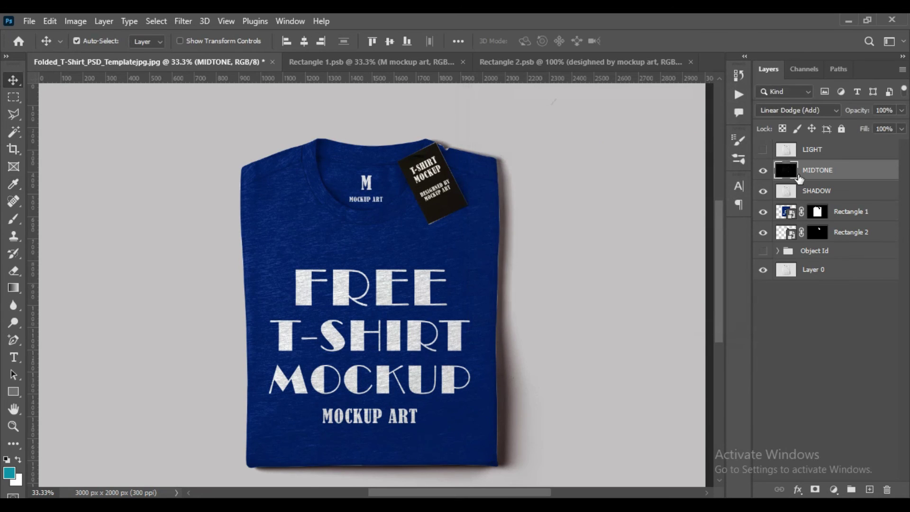
- Make the LIGHT layer visible and set its blend mode to Screen
{"action": "left_click", "coordinate": [783, 151]}
{"action": "left_click", "coordinate": [763, 150]}
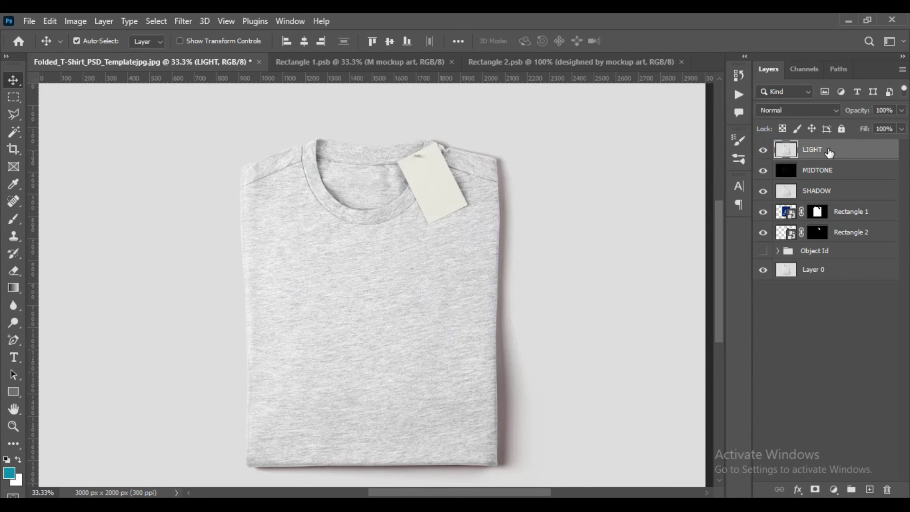
{"action": "left_click", "coordinate": [834, 110]}
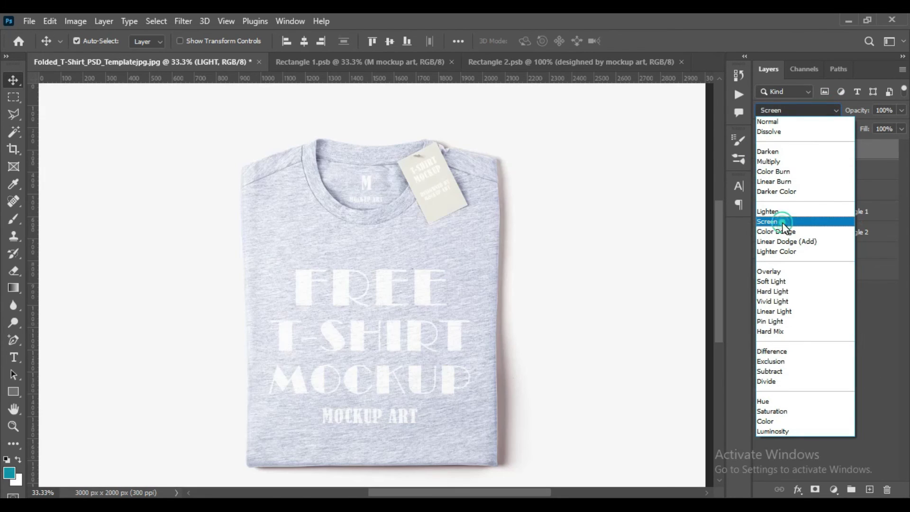
{"action": "left_click", "coordinate": [784, 226]}
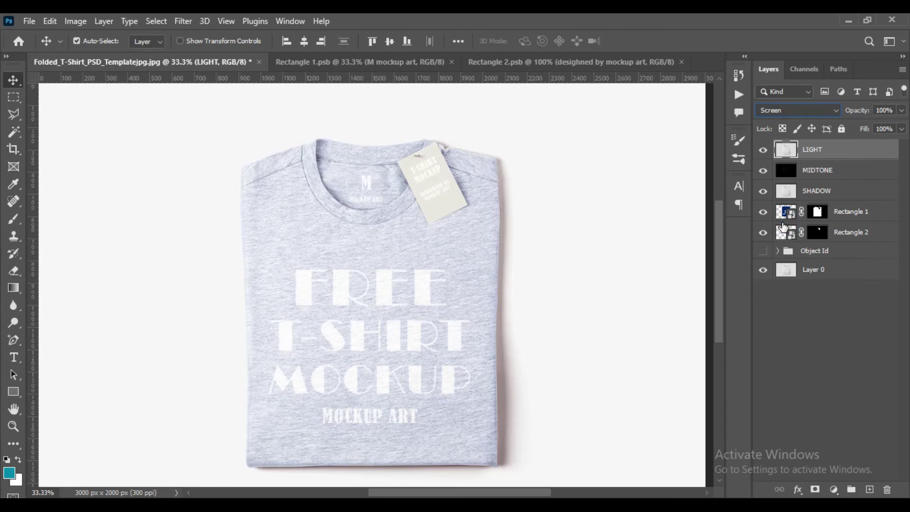
- Apply Levels to the LIGHT layer with the shadow input at 231 and the white output level at 42
{"action": "left_click", "coordinate": [76, 21]}
{"action": "mouse_move", "coordinate": [99, 57]}
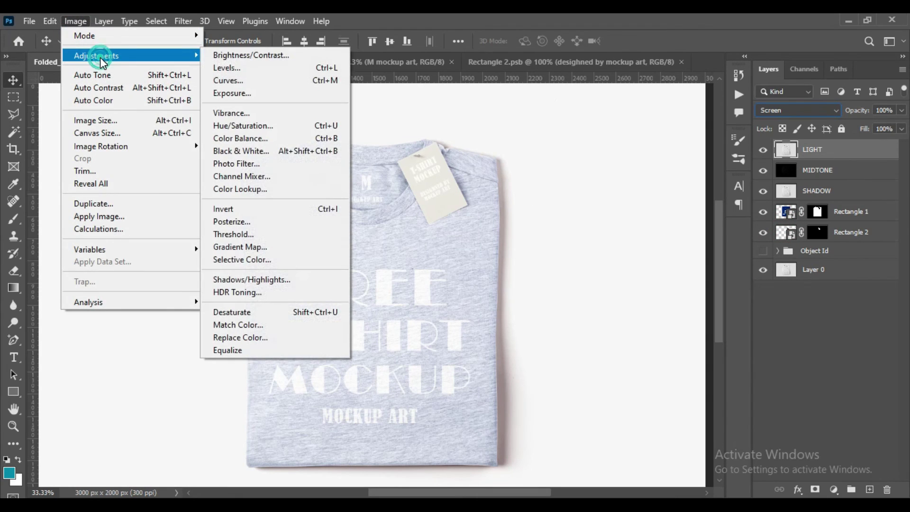
{"action": "left_click", "coordinate": [235, 71]}
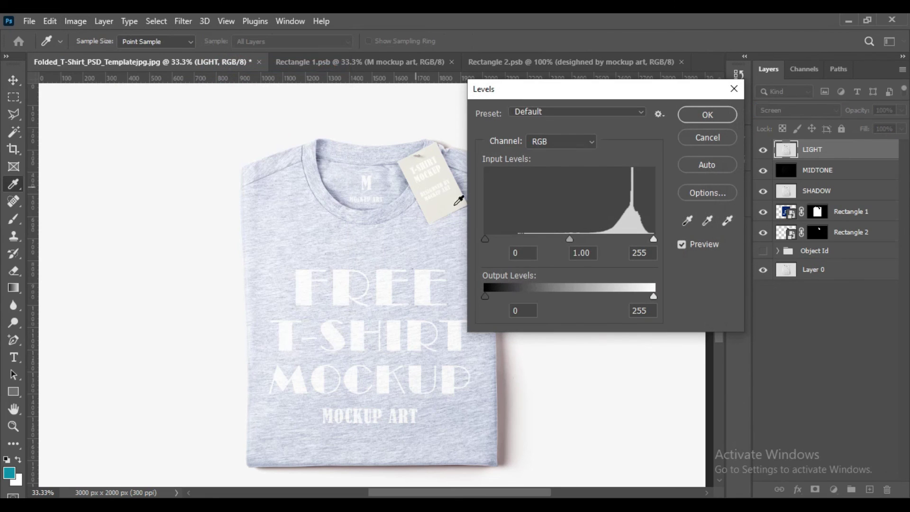
{"action": "left_click_drag", "start_coordinate": [485, 239], "coordinate": [570, 237]}
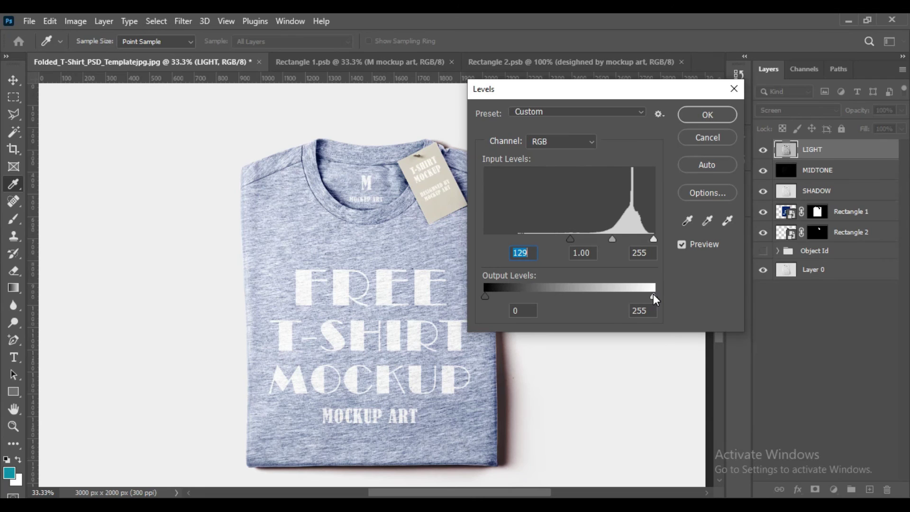
{"action": "left_click_drag", "start_coordinate": [643, 293], "coordinate": [521, 287]}
{"action": "left_click_drag", "start_coordinate": [571, 239], "coordinate": [627, 237]}
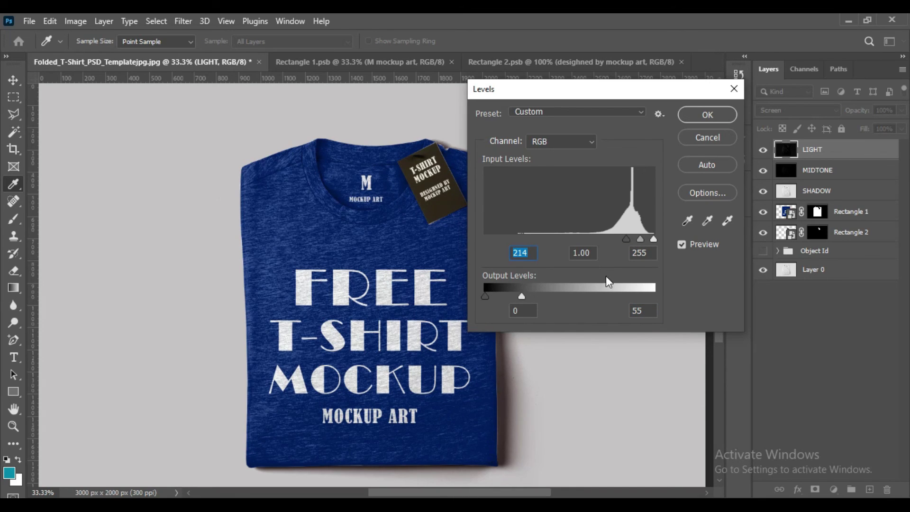
{"action": "left_click_drag", "start_coordinate": [521, 297], "coordinate": [513, 296]}
{"action": "left_click_drag", "start_coordinate": [628, 239], "coordinate": [638, 242]}
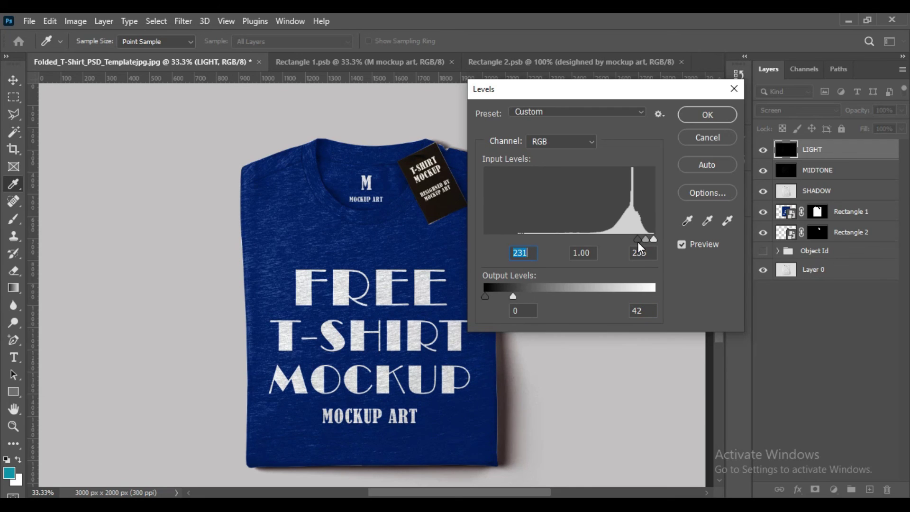
{"action": "left_click", "coordinate": [712, 112]}
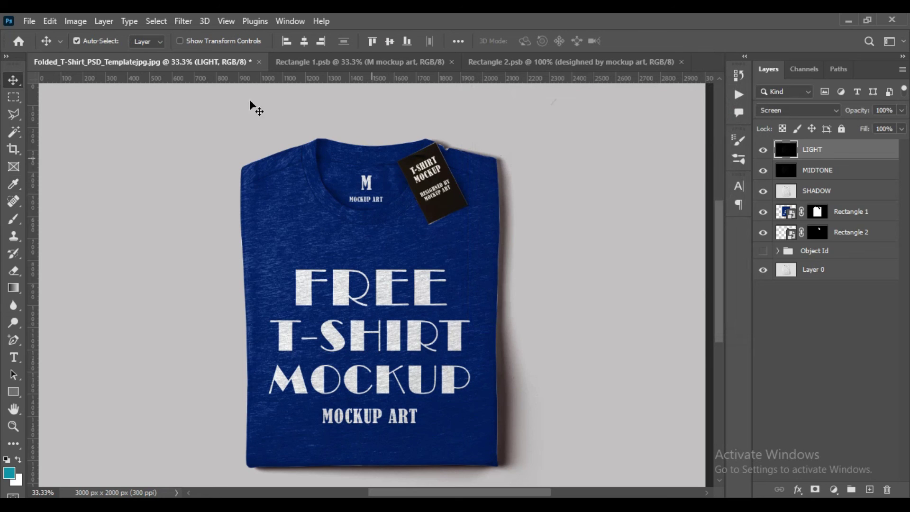
- Reduce the LIGHT layer's highlights with another Levels adjustment, raising the shadow input to 210
{"action": "left_click", "coordinate": [77, 20]}
{"action": "mouse_move", "coordinate": [95, 55]}
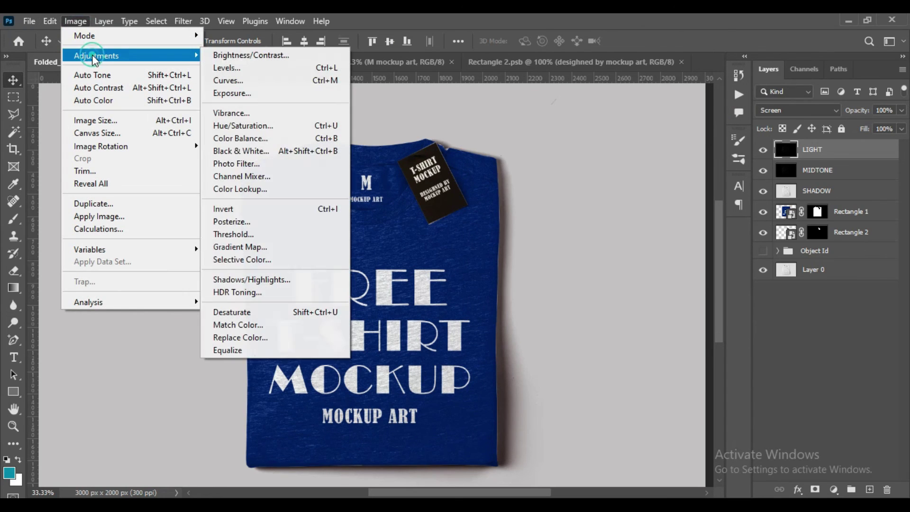
{"action": "left_click", "coordinate": [232, 66]}
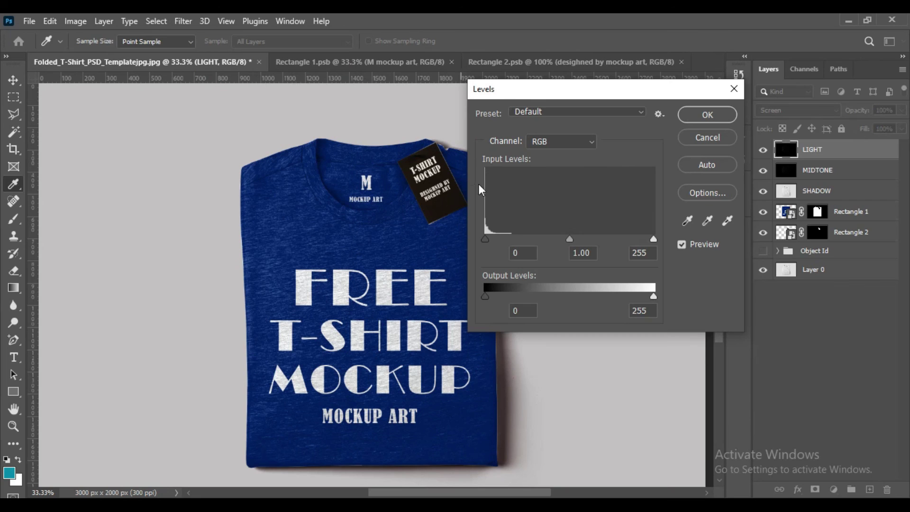
{"action": "left_click_drag", "start_coordinate": [484, 240], "coordinate": [624, 233]}
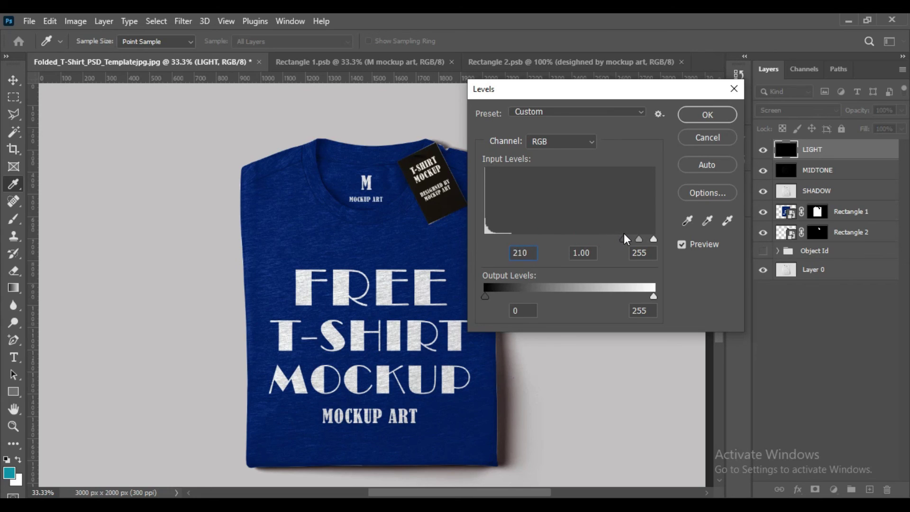
{"action": "left_click", "coordinate": [709, 115]}
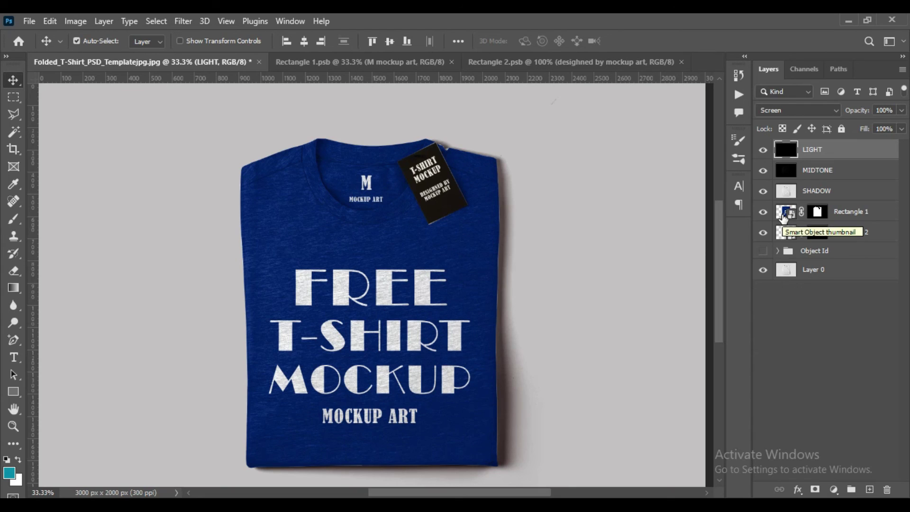
- Check the shading layers one by one and compare the shirt with the LIGHT layer hidden and shown
{"action": "left_click", "coordinate": [785, 213]}
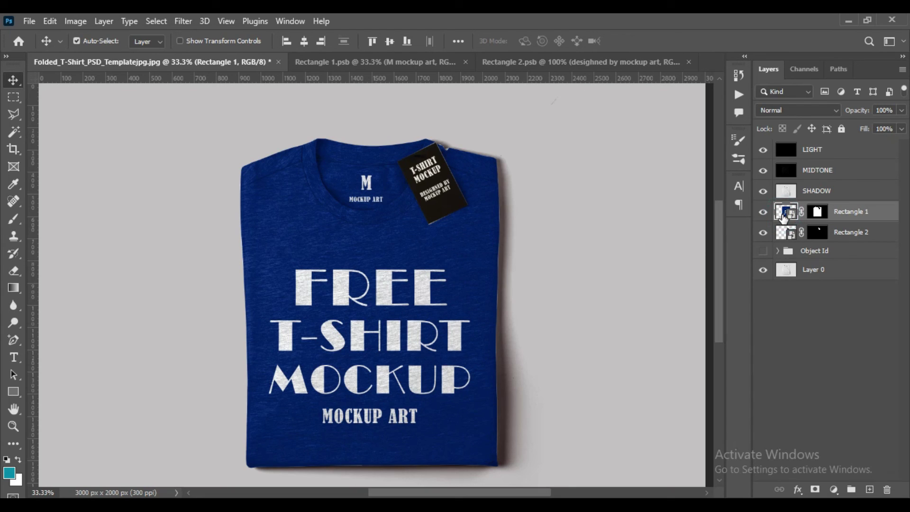
{"action": "left_click", "coordinate": [784, 190]}
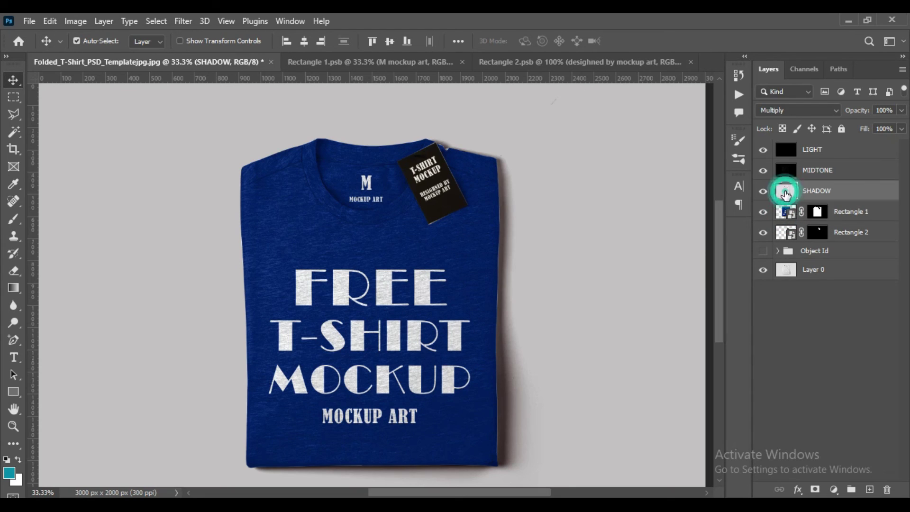
{"action": "left_click", "coordinate": [795, 176]}
{"action": "left_click", "coordinate": [787, 151]}
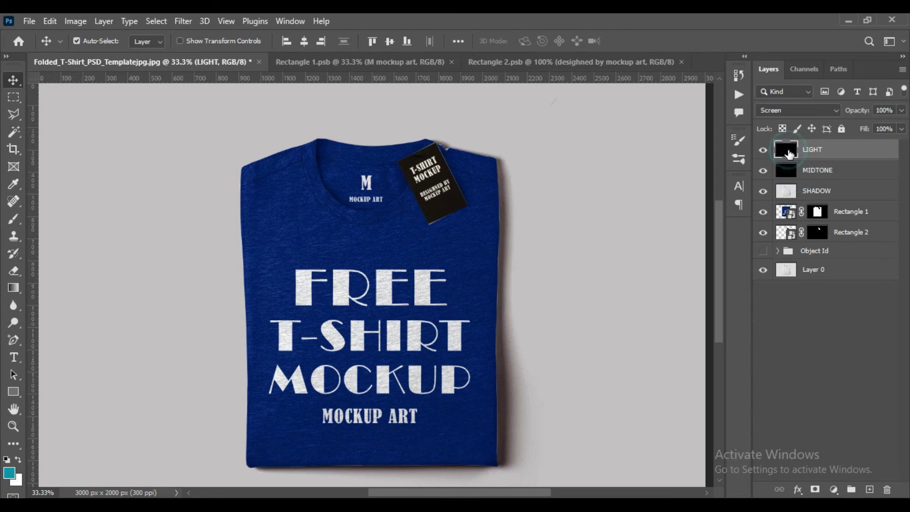
{"action": "left_click", "coordinate": [764, 150]}
{"action": "left_click", "coordinate": [764, 152]}
- Group the LIGHT, MIDTONE and SHADOW layers and name the group FX
{"action": "left_click", "coordinate": [843, 192], "text": "shift"}
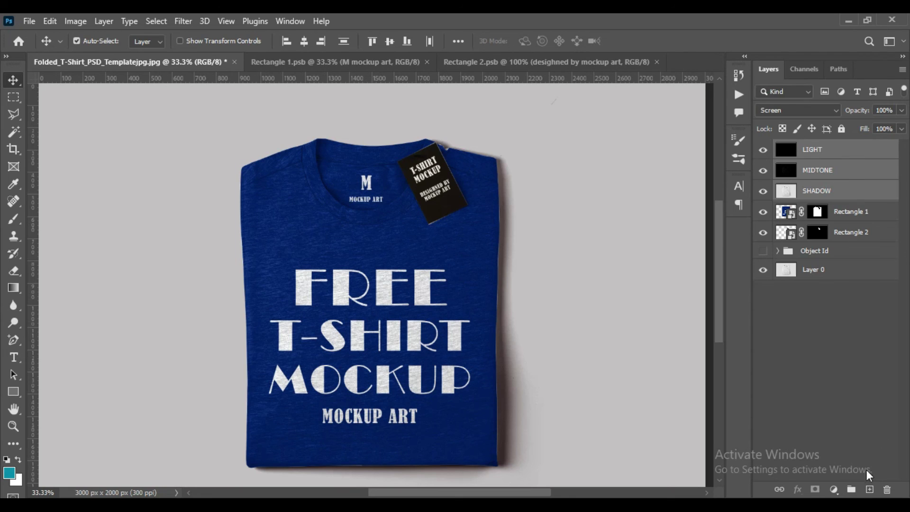
{"action": "left_click", "coordinate": [851, 489]}
{"action": "double_click", "coordinate": [812, 148]}
{"action": "type", "text": "FX"}
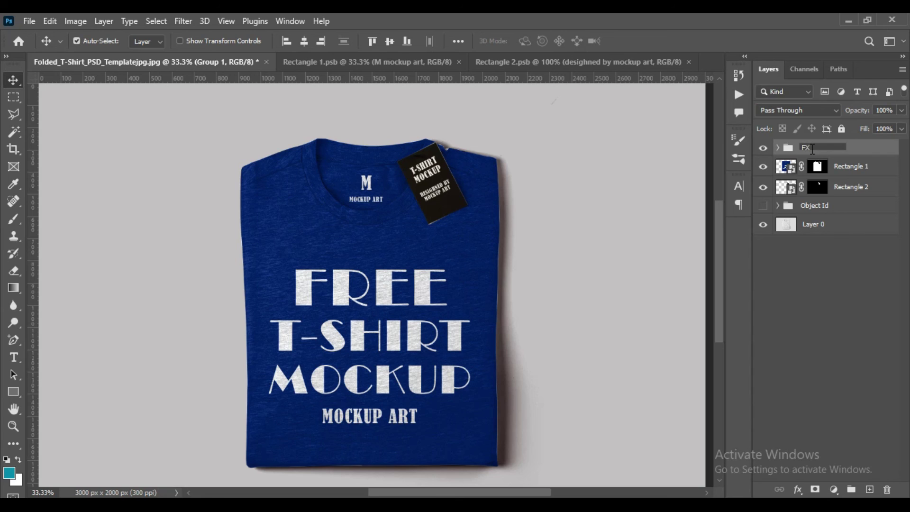
{"action": "key", "text": "Return"}
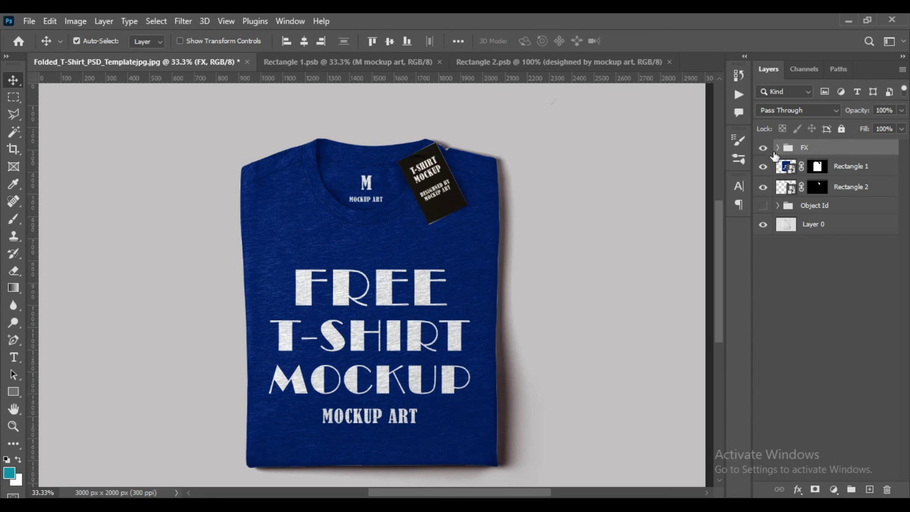
- Mark the LIGHT, MIDTONE and SHADOW layers inside the FX group with the red colour label
{"action": "left_click", "coordinate": [777, 148]}
{"action": "left_click", "coordinate": [835, 165]}
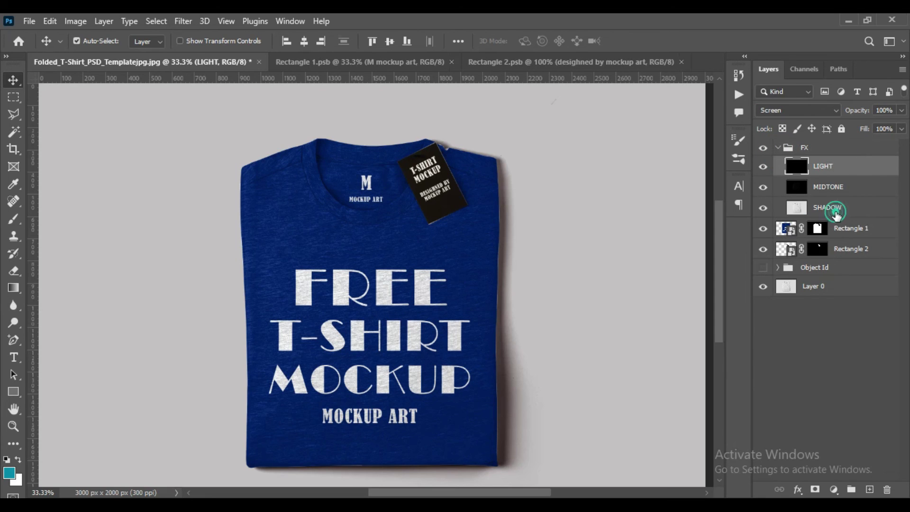
{"action": "left_click", "coordinate": [838, 208], "text": "shift"}
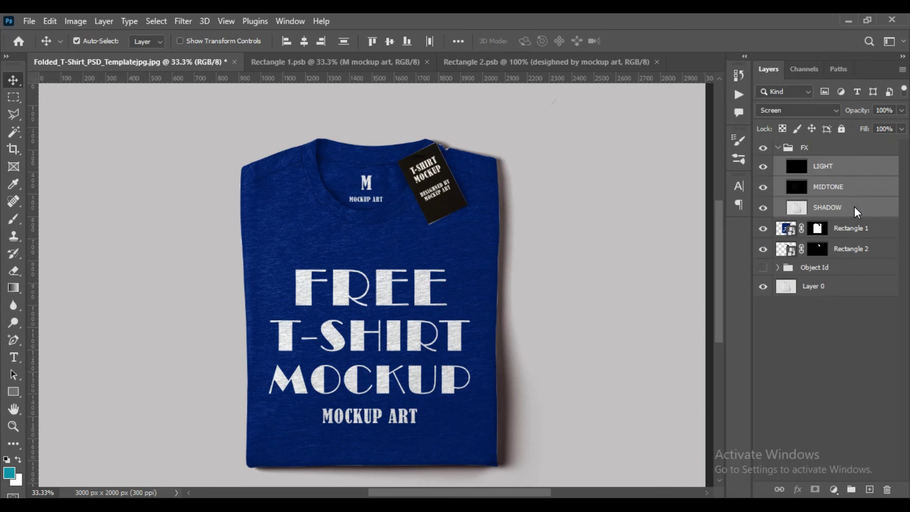
{"action": "right_click", "coordinate": [854, 206]}
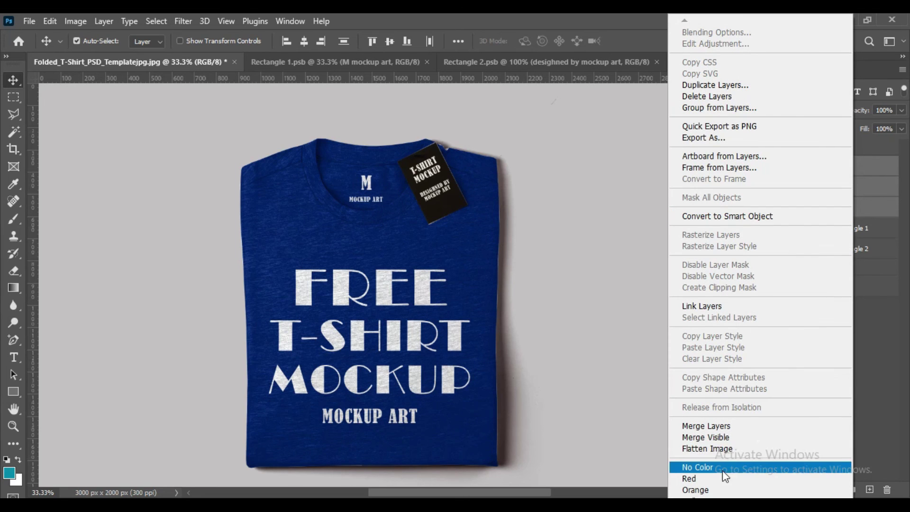
{"action": "left_click", "coordinate": [695, 477]}
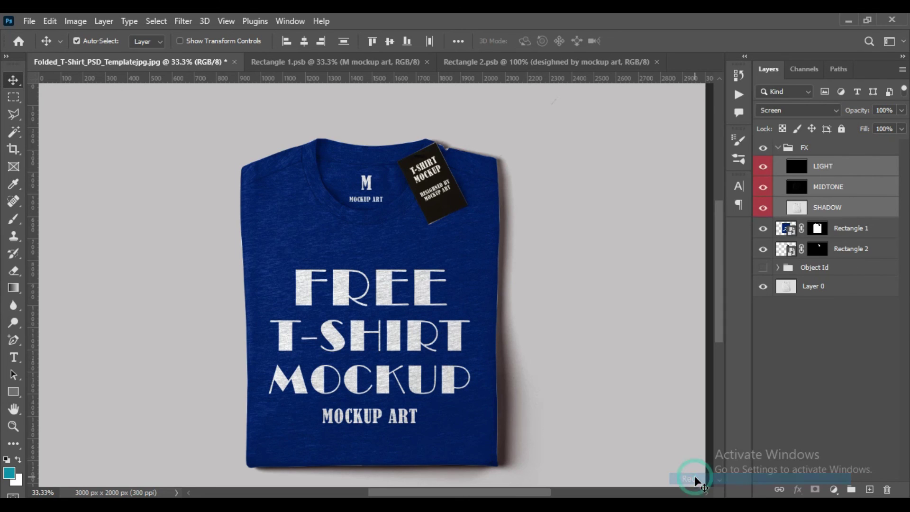
{"action": "left_click", "coordinate": [777, 149]}
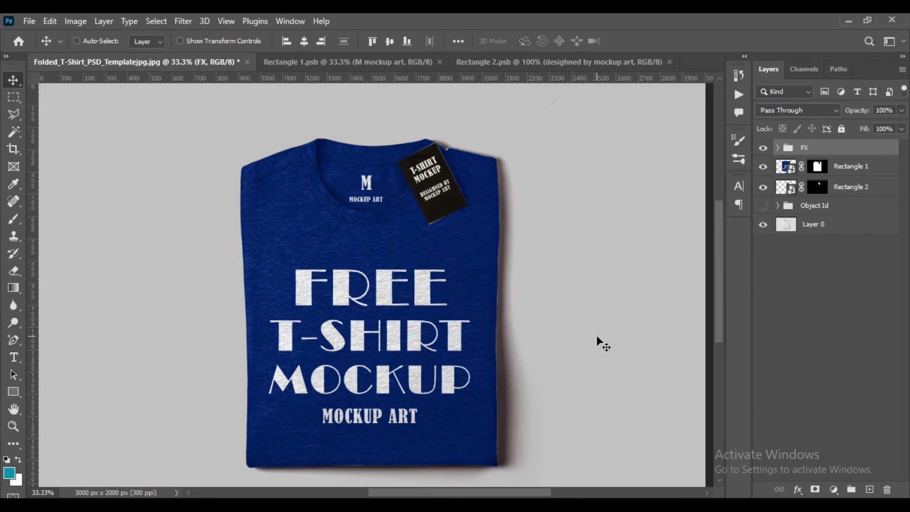
- Add a Solid Color fill layer in red-orange fc3e03 directly above Layer 0 and set its blend mode to Multiply
{"action": "key", "text": "ctrl+minus"}
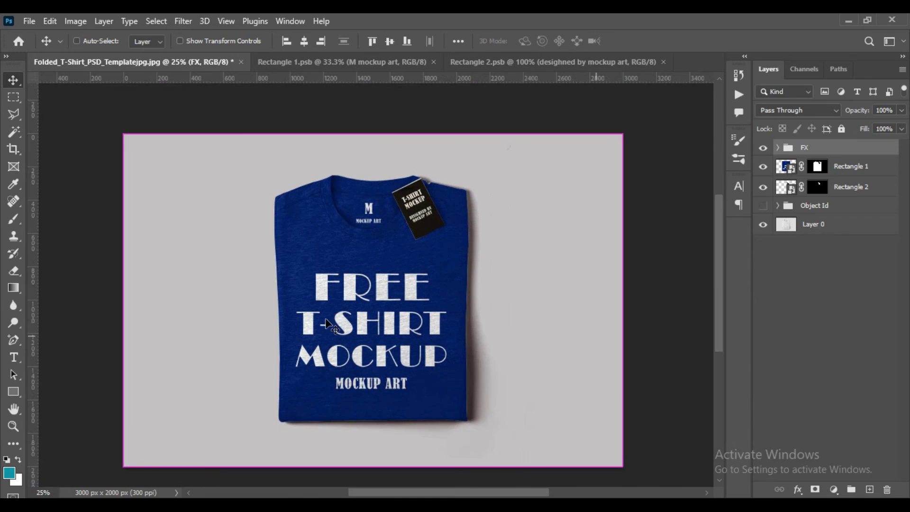
{"action": "left_click", "coordinate": [789, 228]}
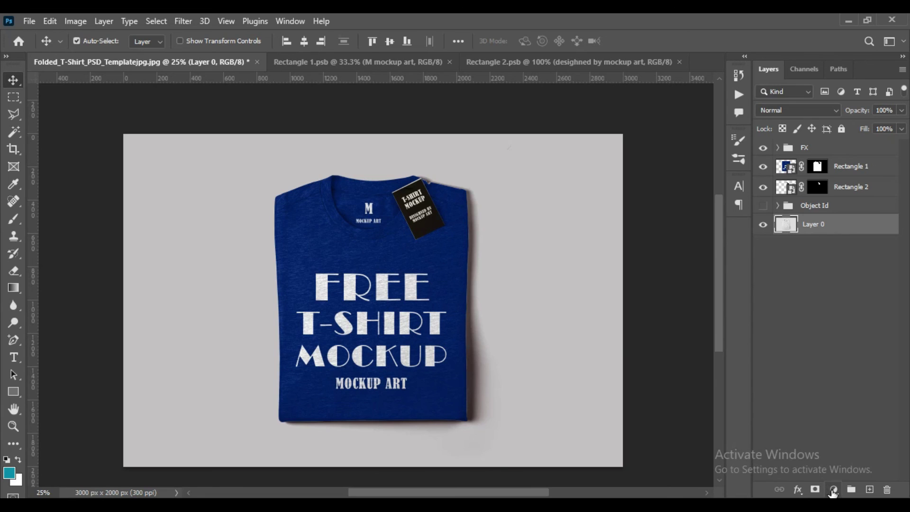
{"action": "left_click", "coordinate": [833, 489]}
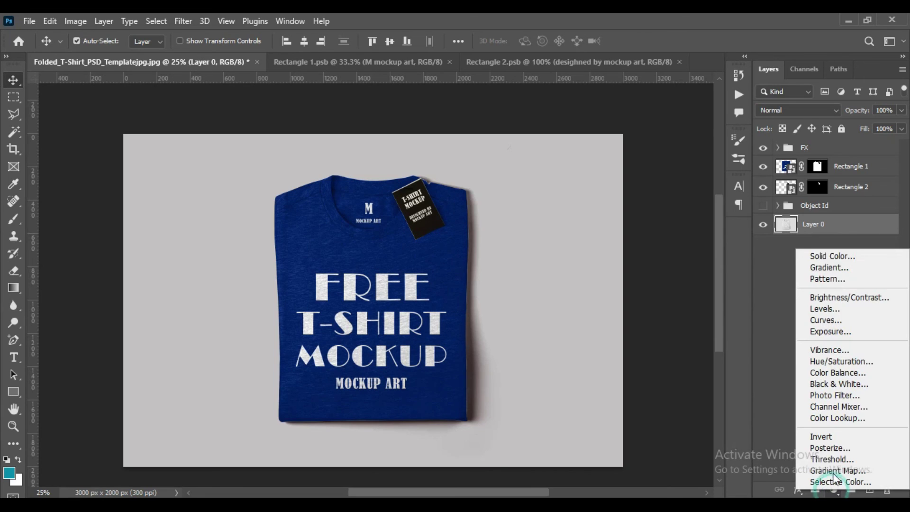
{"action": "left_click", "coordinate": [835, 256]}
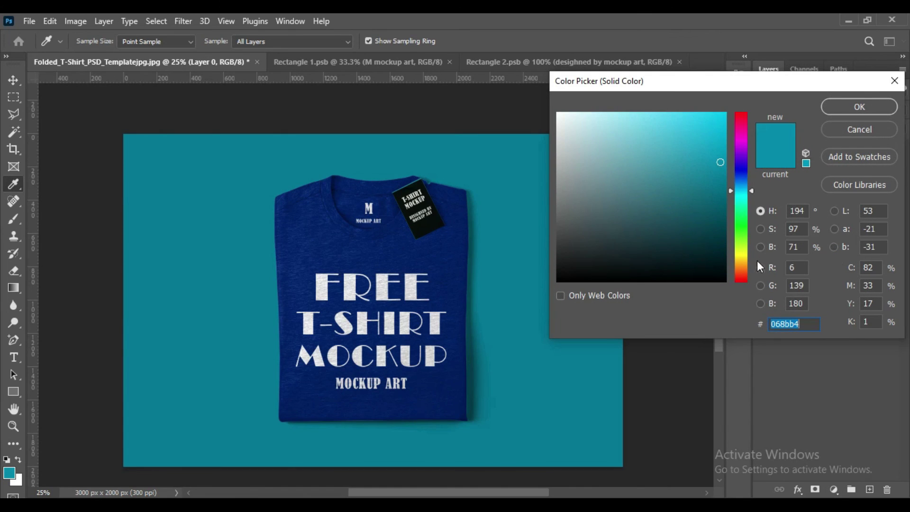
{"action": "left_click", "coordinate": [742, 275]}
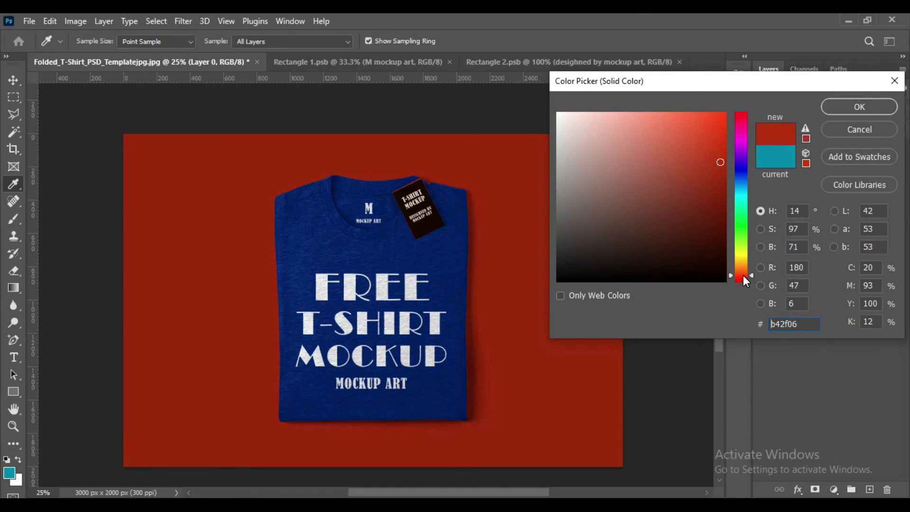
{"action": "left_click", "coordinate": [699, 137]}
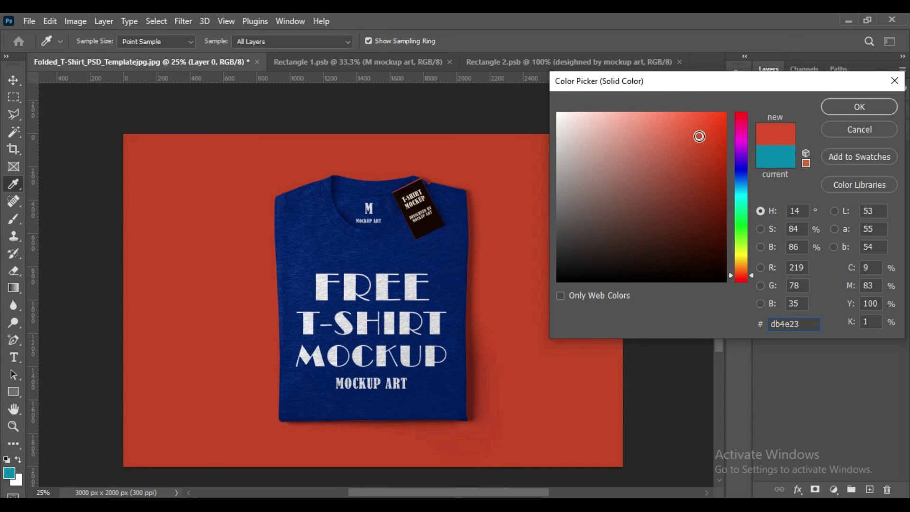
{"action": "left_click", "coordinate": [725, 114]}
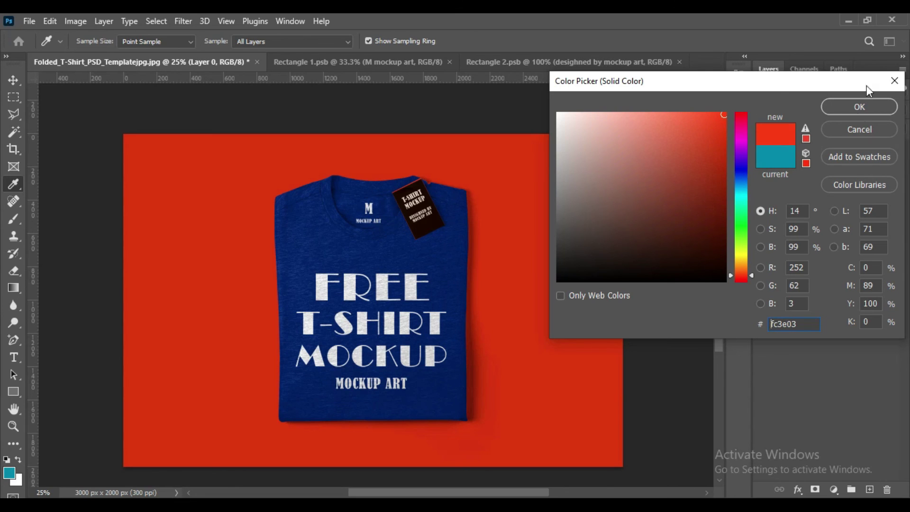
{"action": "left_click", "coordinate": [867, 109]}
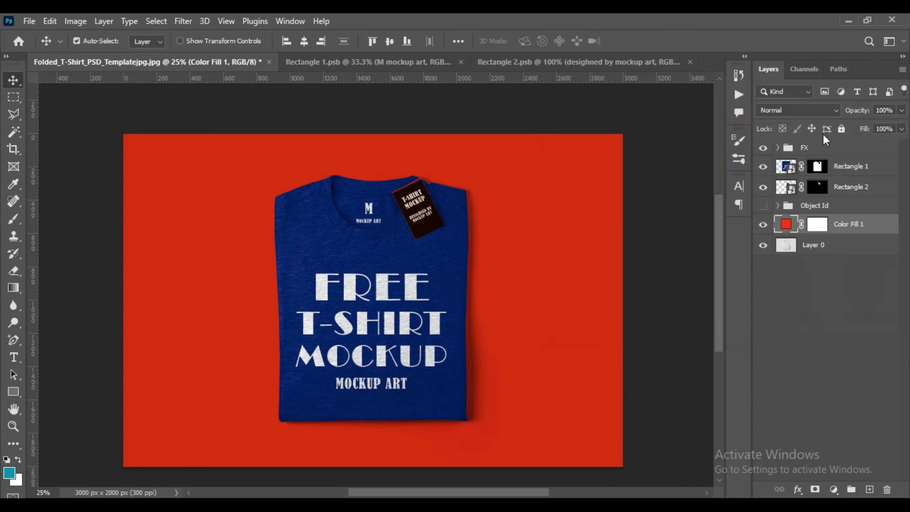
{"action": "left_click", "coordinate": [834, 110]}
{"action": "left_click", "coordinate": [780, 168]}
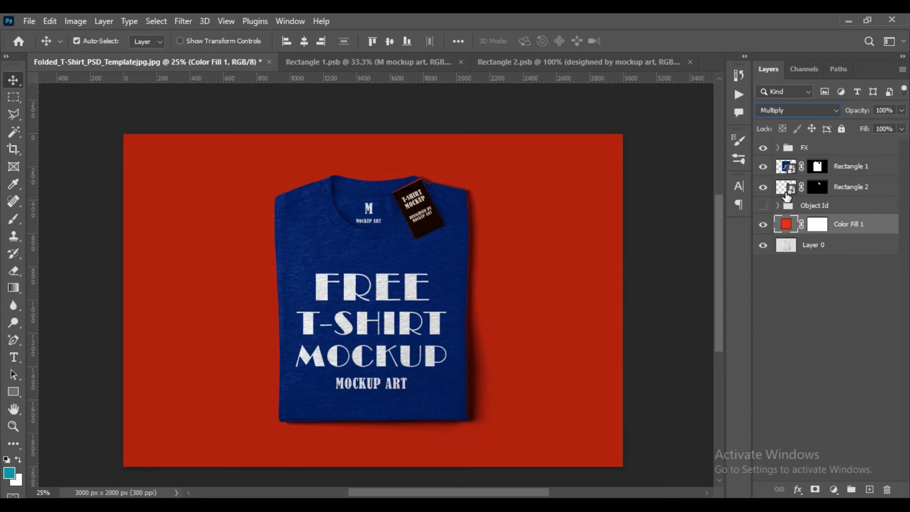
- Look through the open Rectangle 2 and Rectangle 1 smart object documents and return to the T-shirt mockup document
{"action": "left_click", "coordinate": [786, 167]}
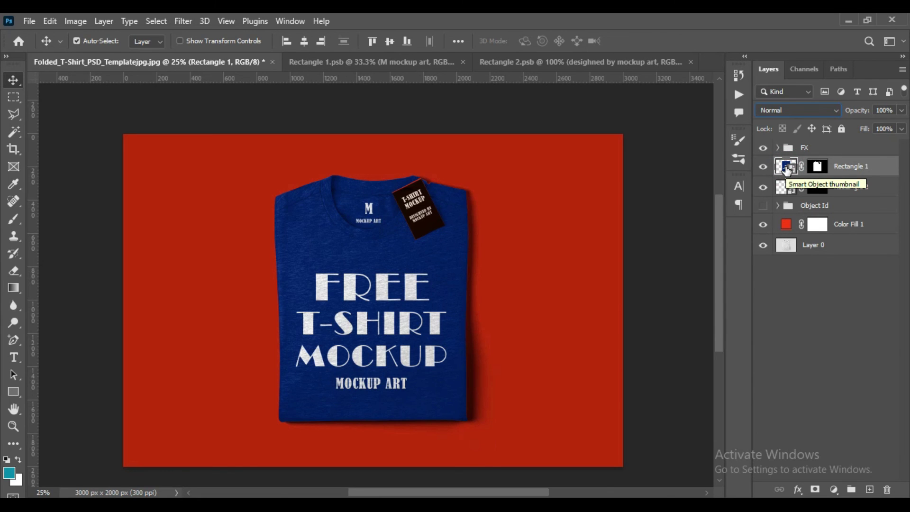
{"action": "left_click", "coordinate": [547, 69]}
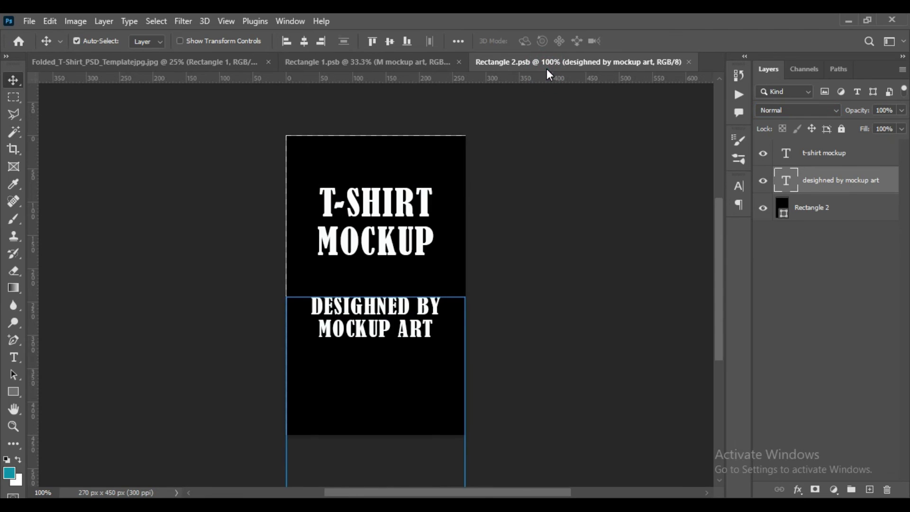
{"action": "left_click", "coordinate": [349, 60]}
{"action": "left_click", "coordinate": [219, 61]}
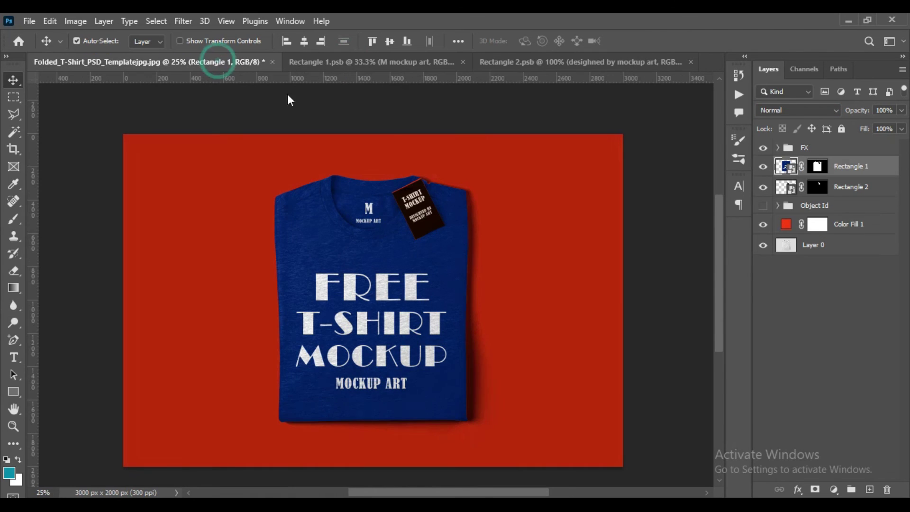
- Scale the Rectangle 2 label smart object to about 105.8% to cover the tag's edges and set its opacity to 100%
{"action": "left_click", "coordinate": [415, 186]}
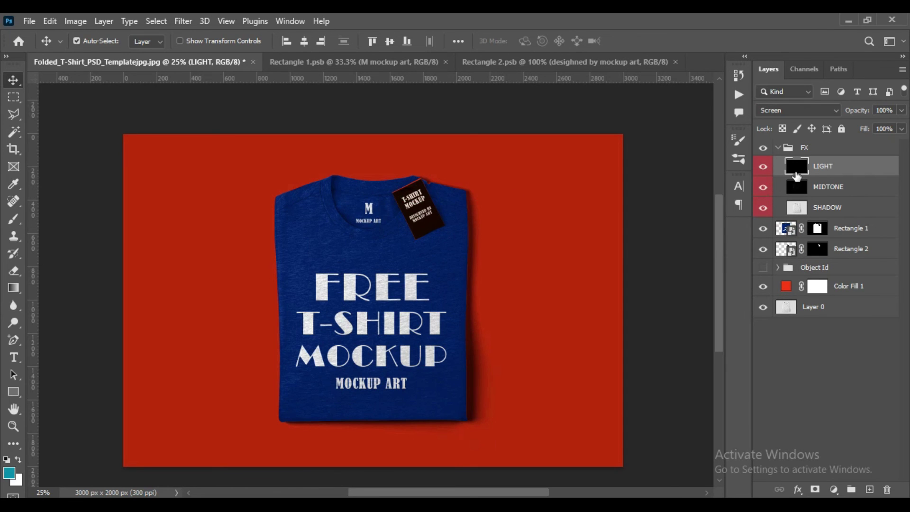
{"action": "key", "text": "ctrl+plus"}
{"action": "key", "text": "ctrl+plus"}
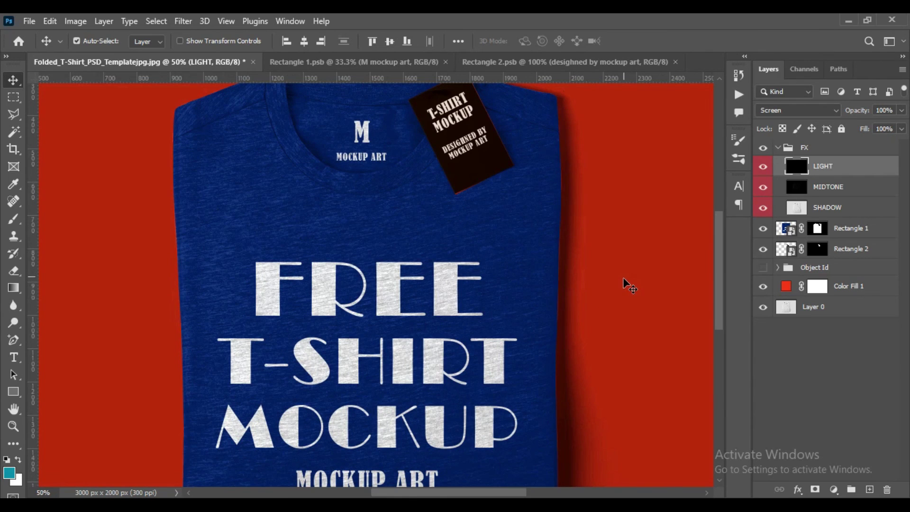
{"action": "left_click_drag", "start_coordinate": [623, 284], "coordinate": [622, 368]}
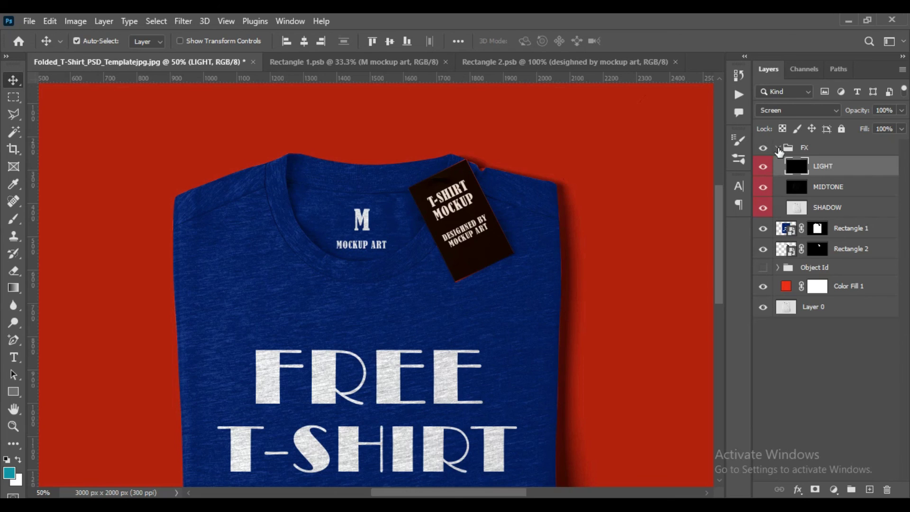
{"action": "left_click", "coordinate": [777, 147]}
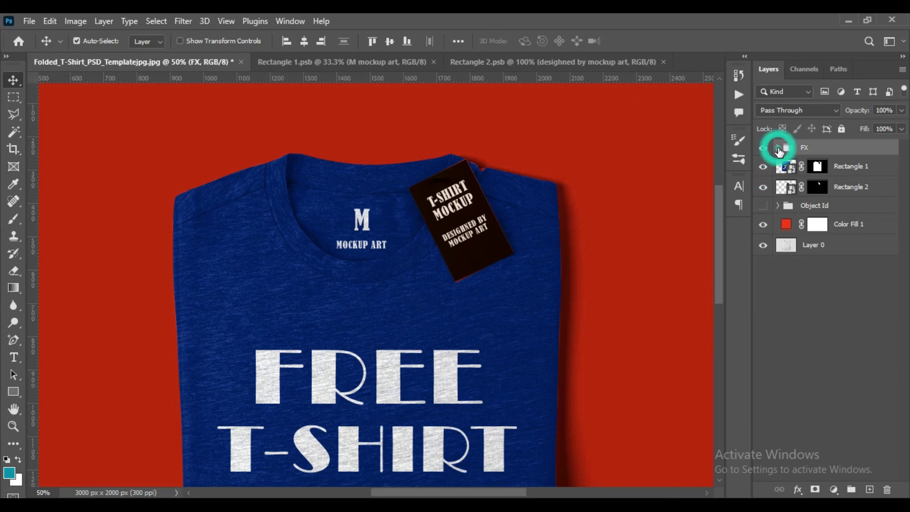
{"action": "left_click", "coordinate": [784, 186]}
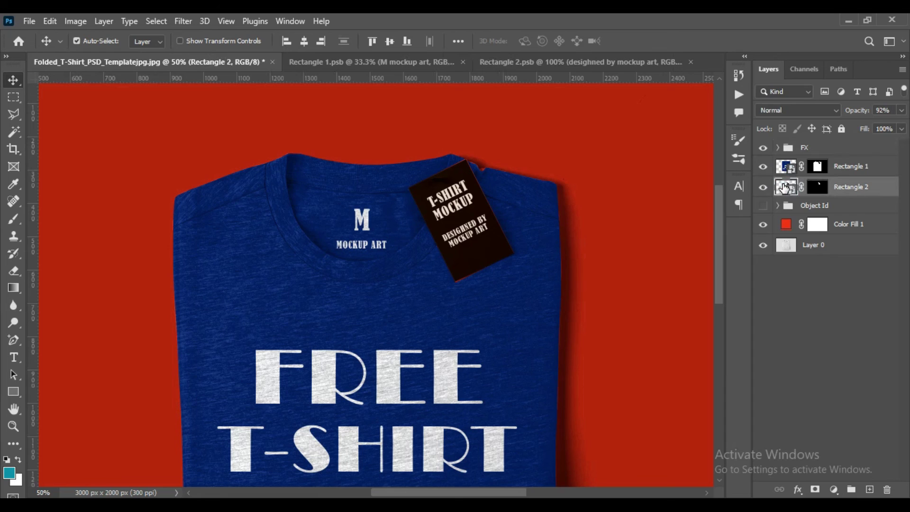
{"action": "key", "text": "ctrl+t"}
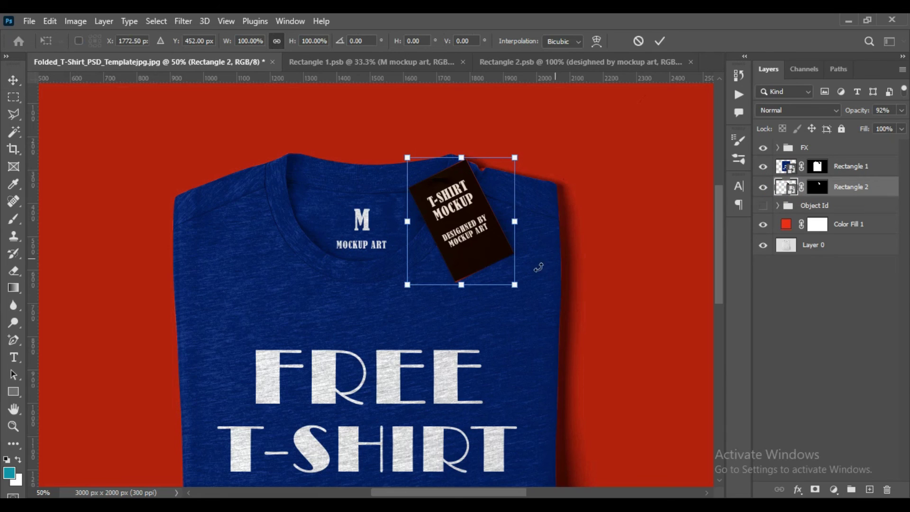
{"action": "left_click_drag", "start_coordinate": [515, 286], "coordinate": [518, 288]}
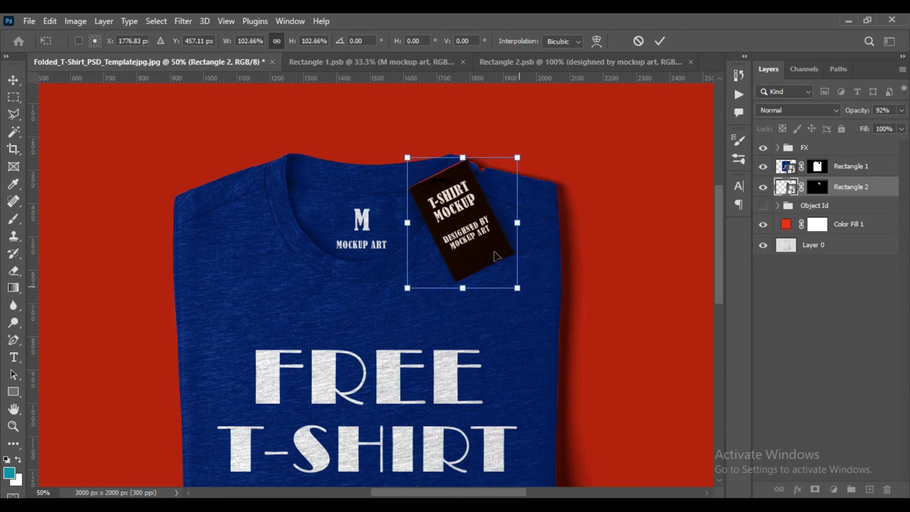
{"action": "left_click_drag", "start_coordinate": [462, 158], "coordinate": [462, 154]}
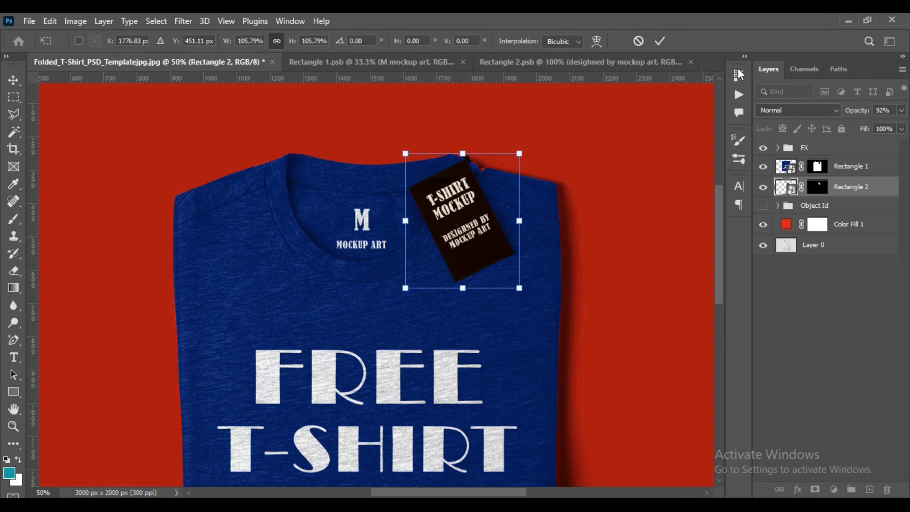
{"action": "left_click_drag", "start_coordinate": [855, 116], "coordinate": [860, 116]}
{"action": "left_click", "coordinate": [658, 43]}
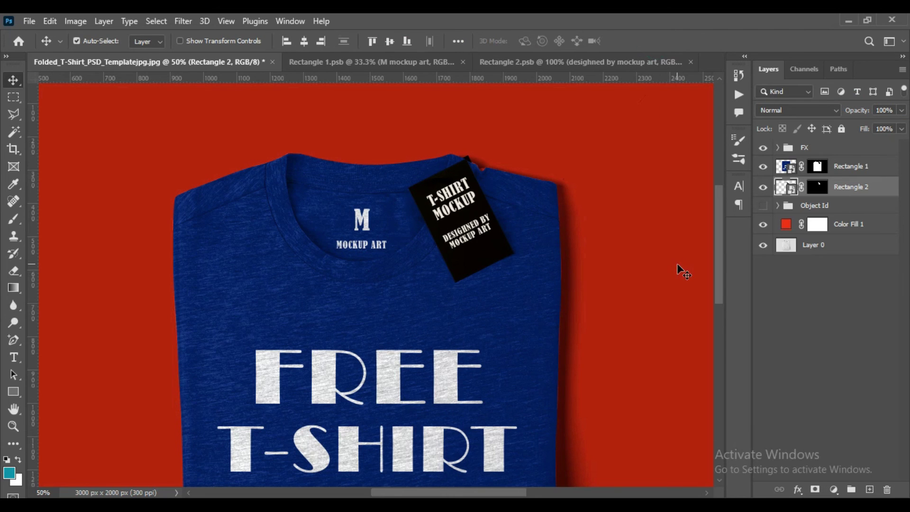